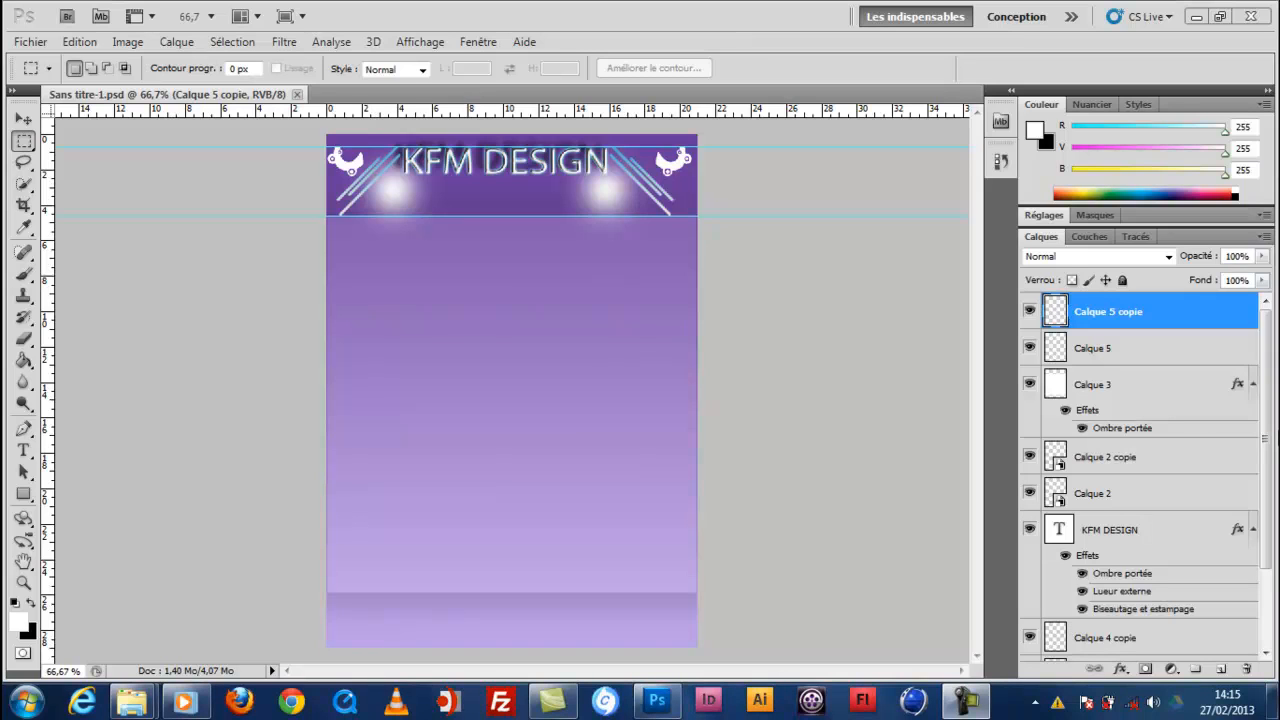
Hide and reshow the Calque 5 copie layer to check its content, and add a new empty layer above it.
click(1031, 315)
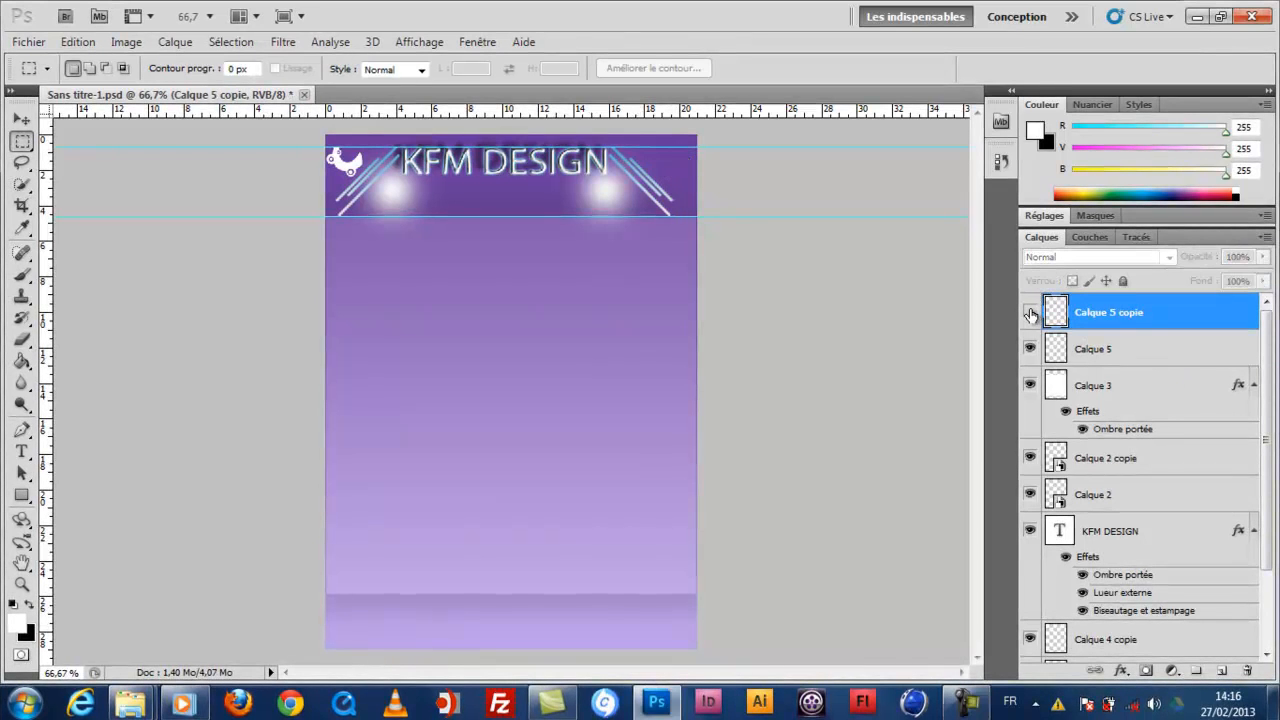
click(1031, 315)
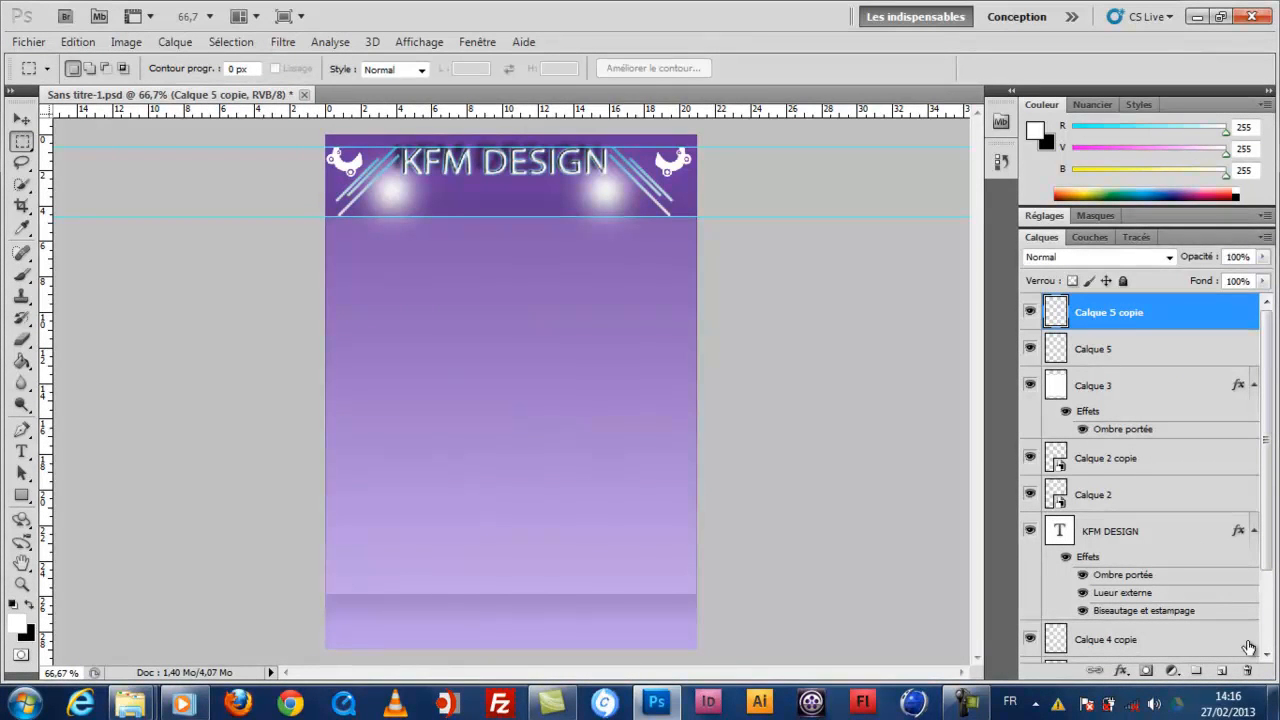
click(1222, 671)
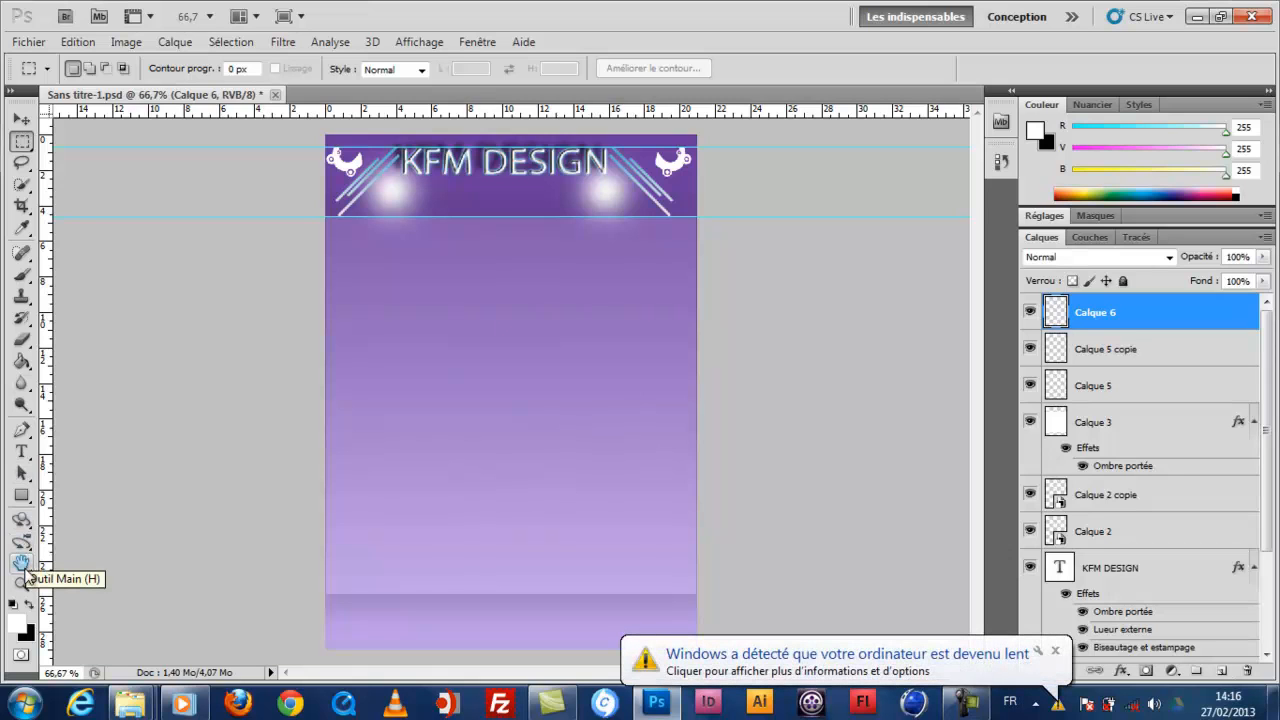
Examine the flyer's header at several magnifications, zooming in and out and fitting the whole page to the screen.
click(21, 584)
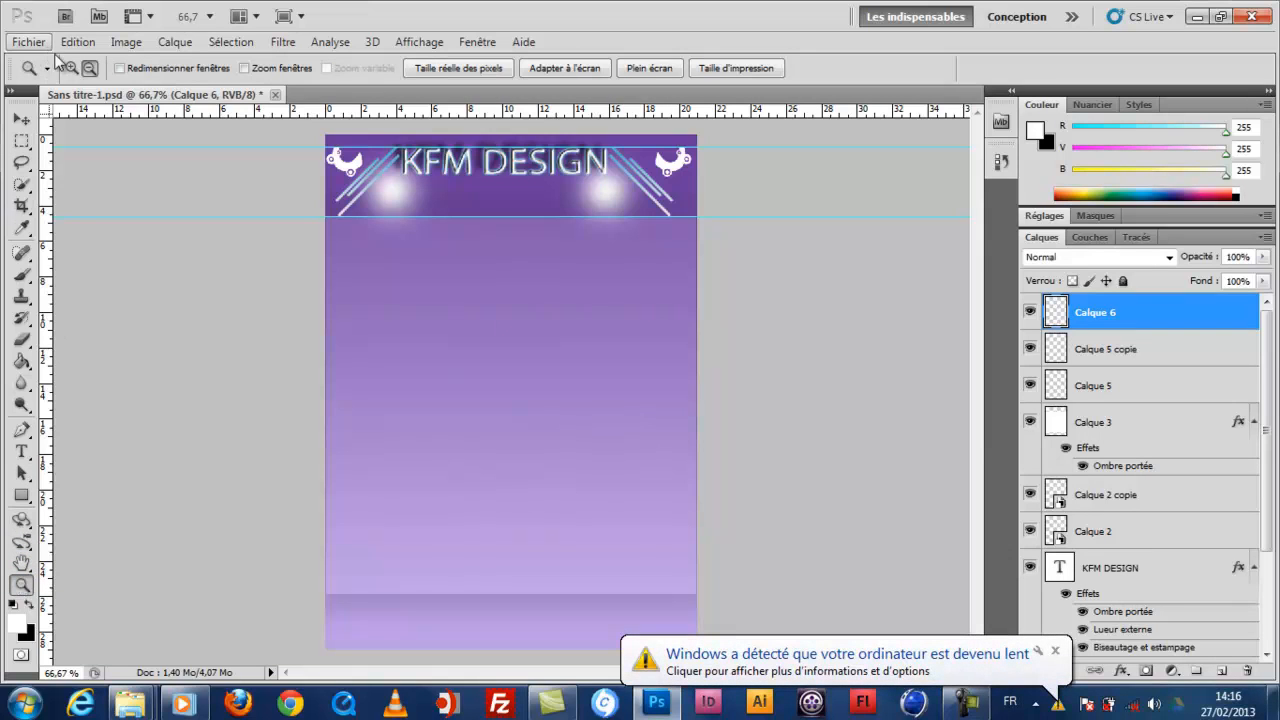
click(479, 239)
click(522, 186)
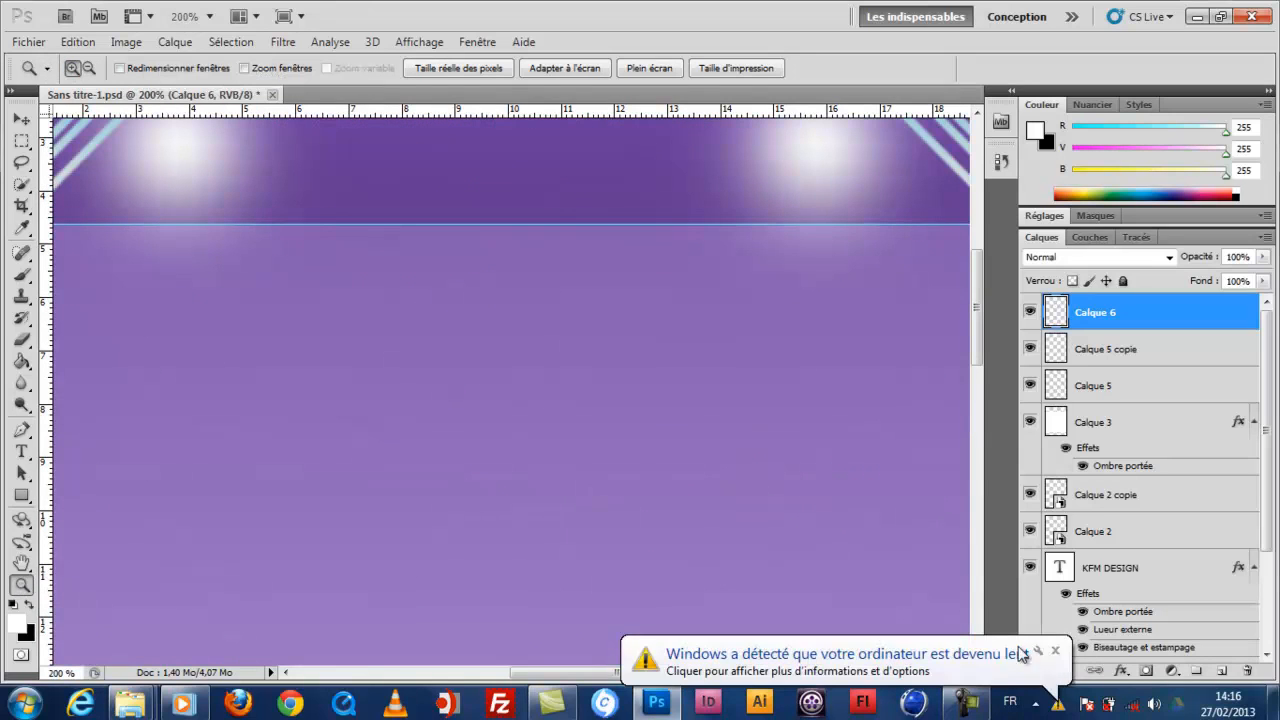
click(1055, 653)
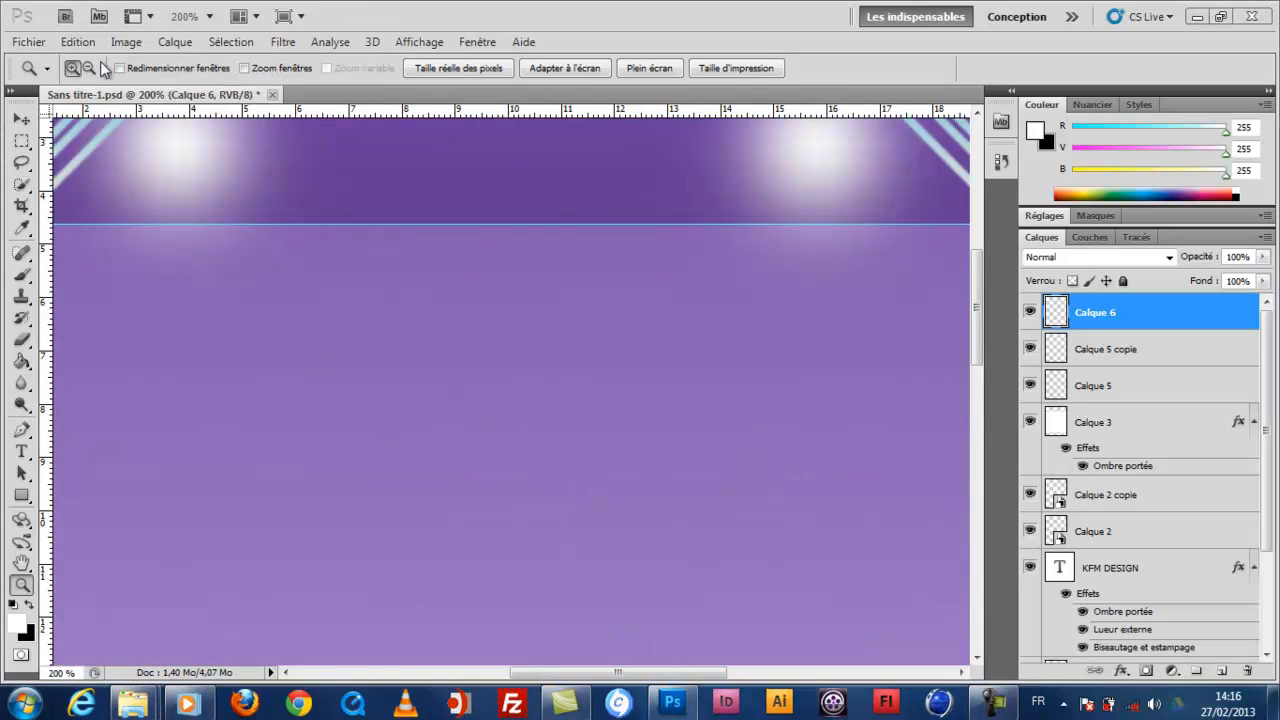
click(220, 215)
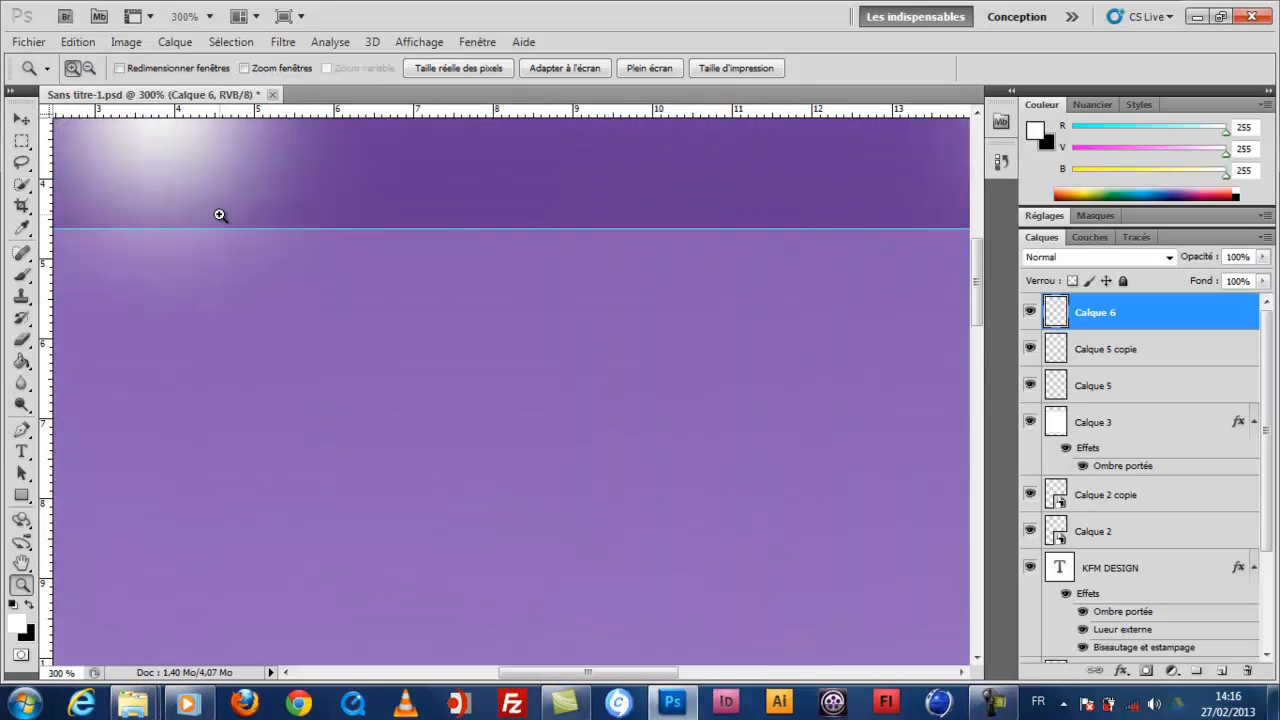
alt+click(270, 243)
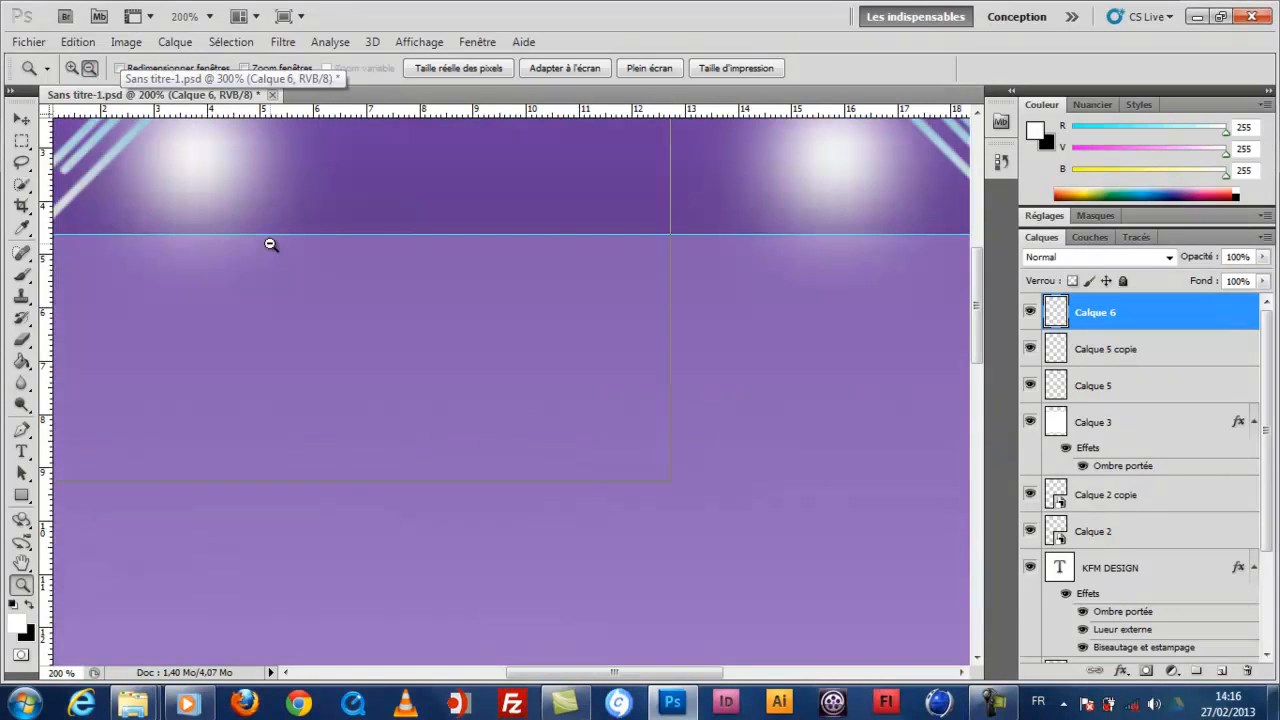
alt+click(270, 243)
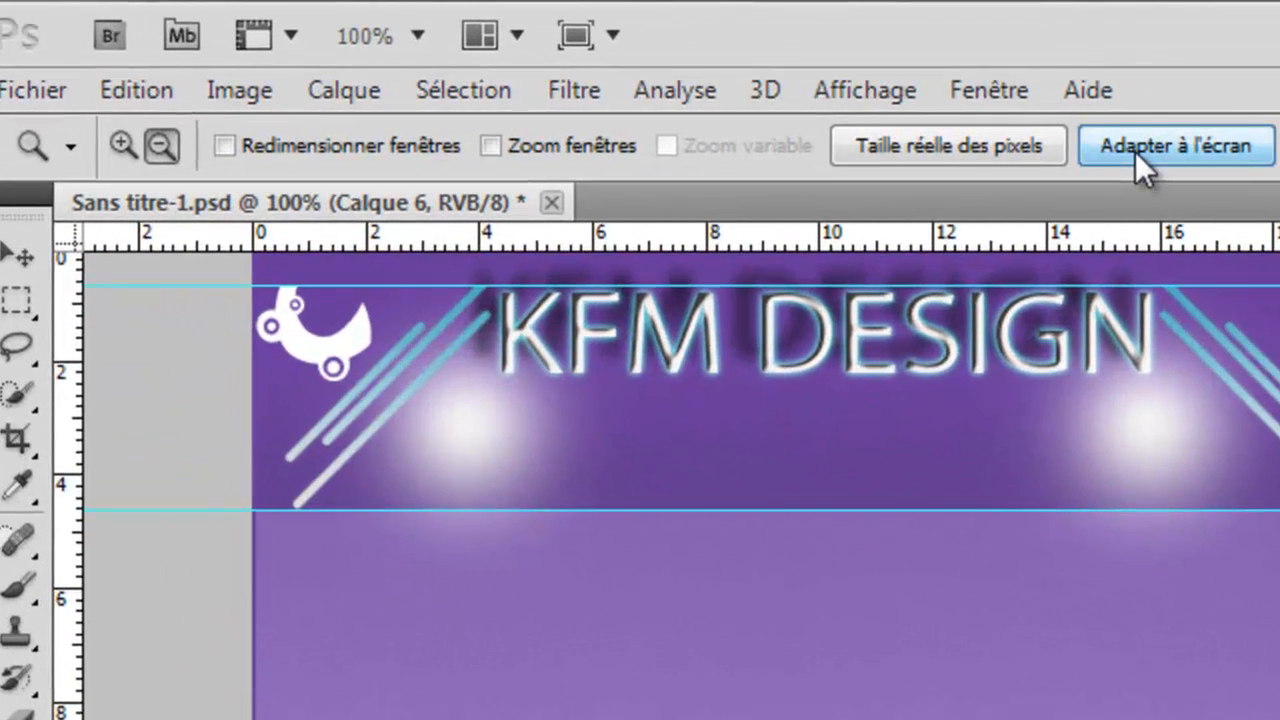
click(545, 71)
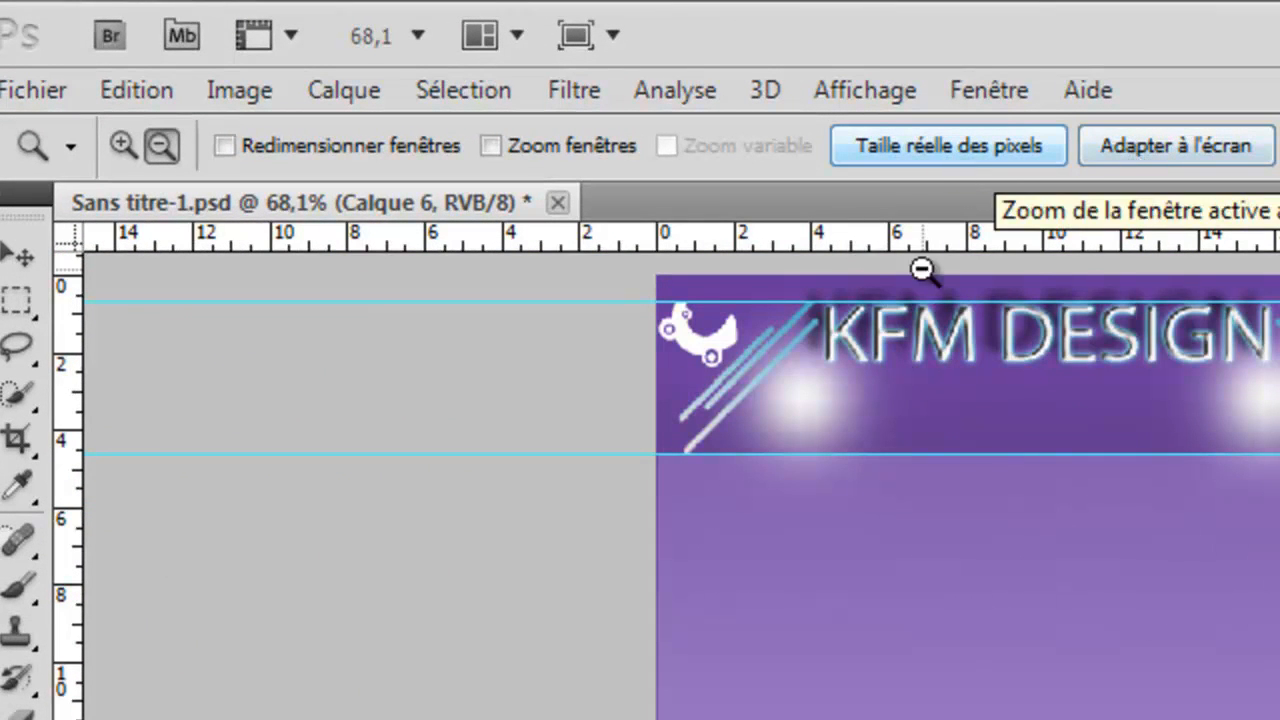
click(131, 135)
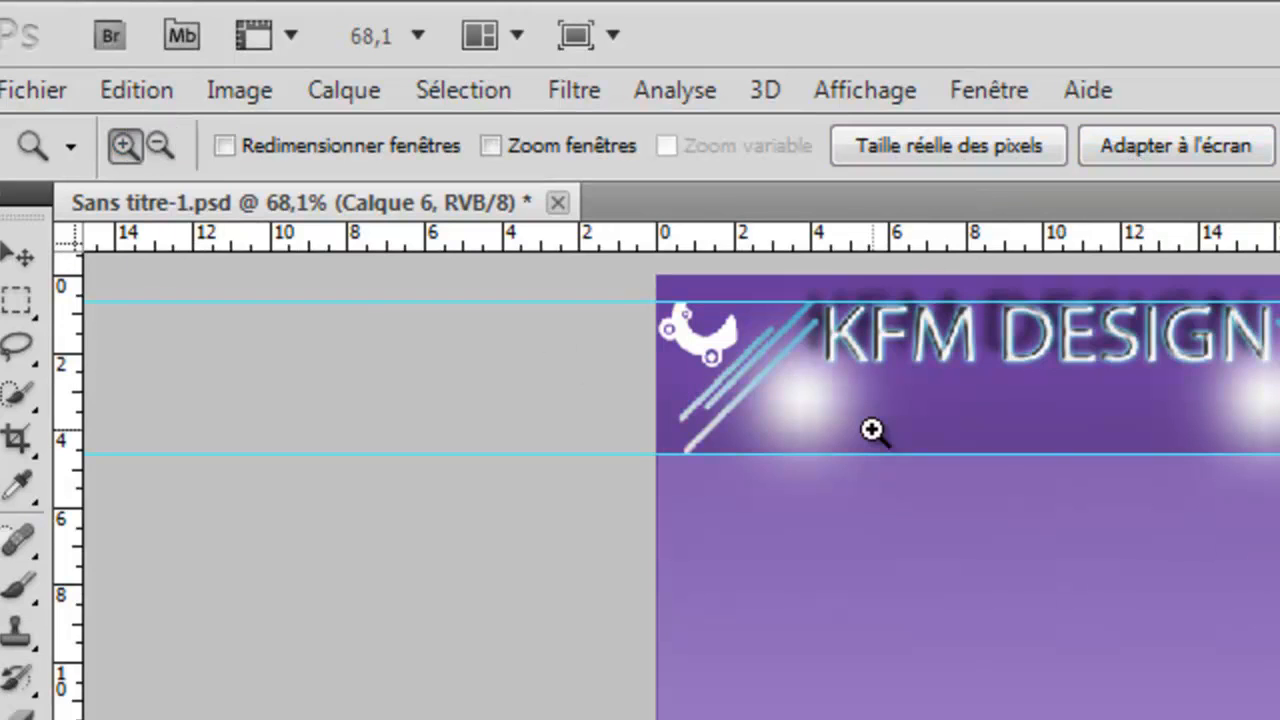
click(871, 431)
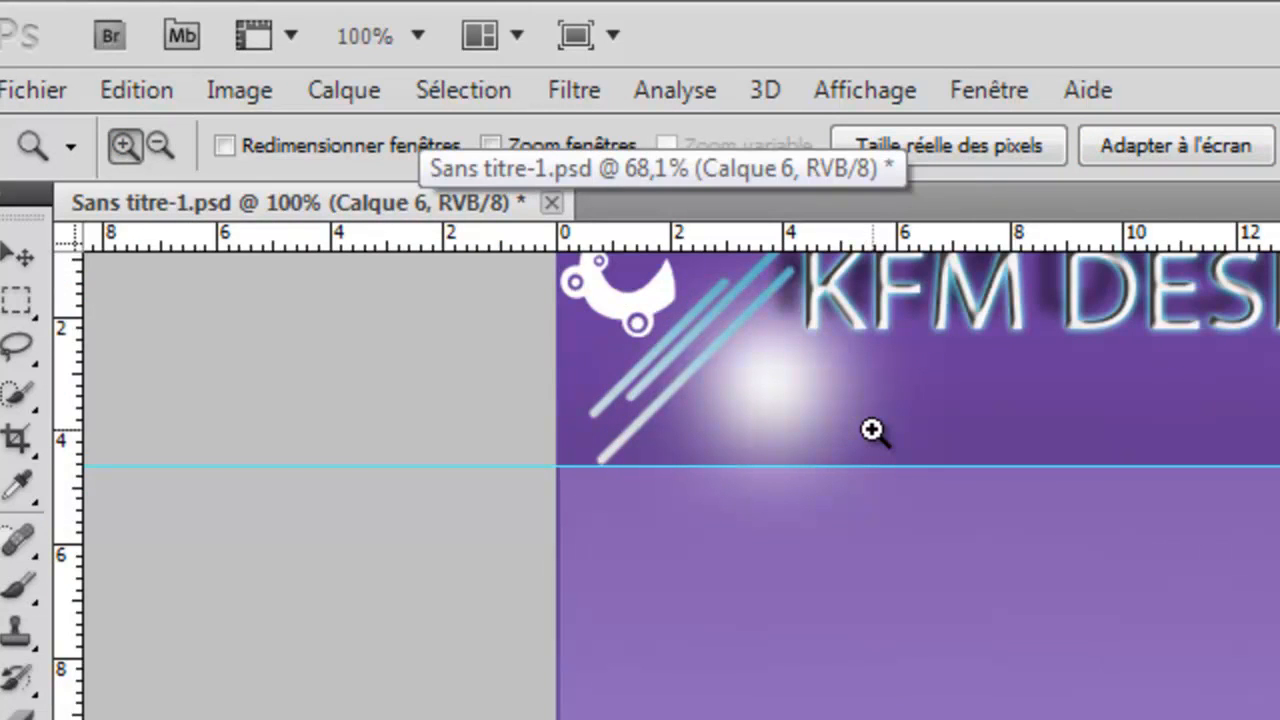
click(872, 431)
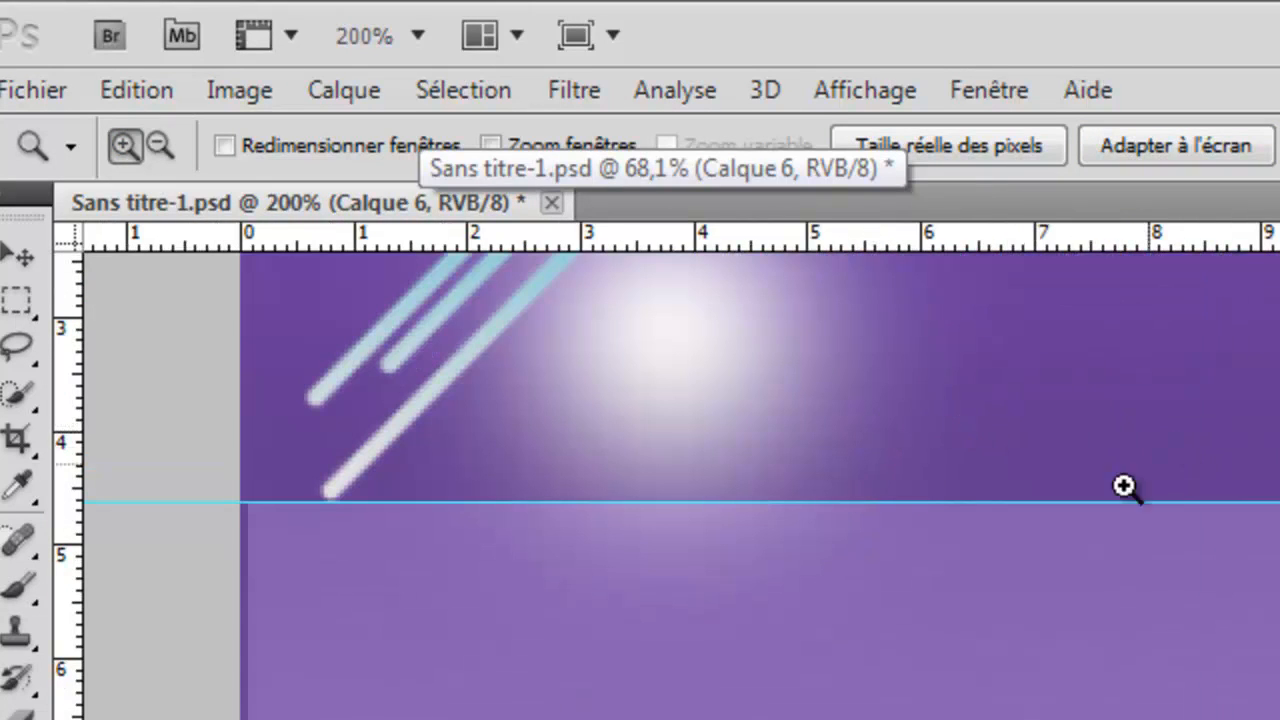
click(162, 148)
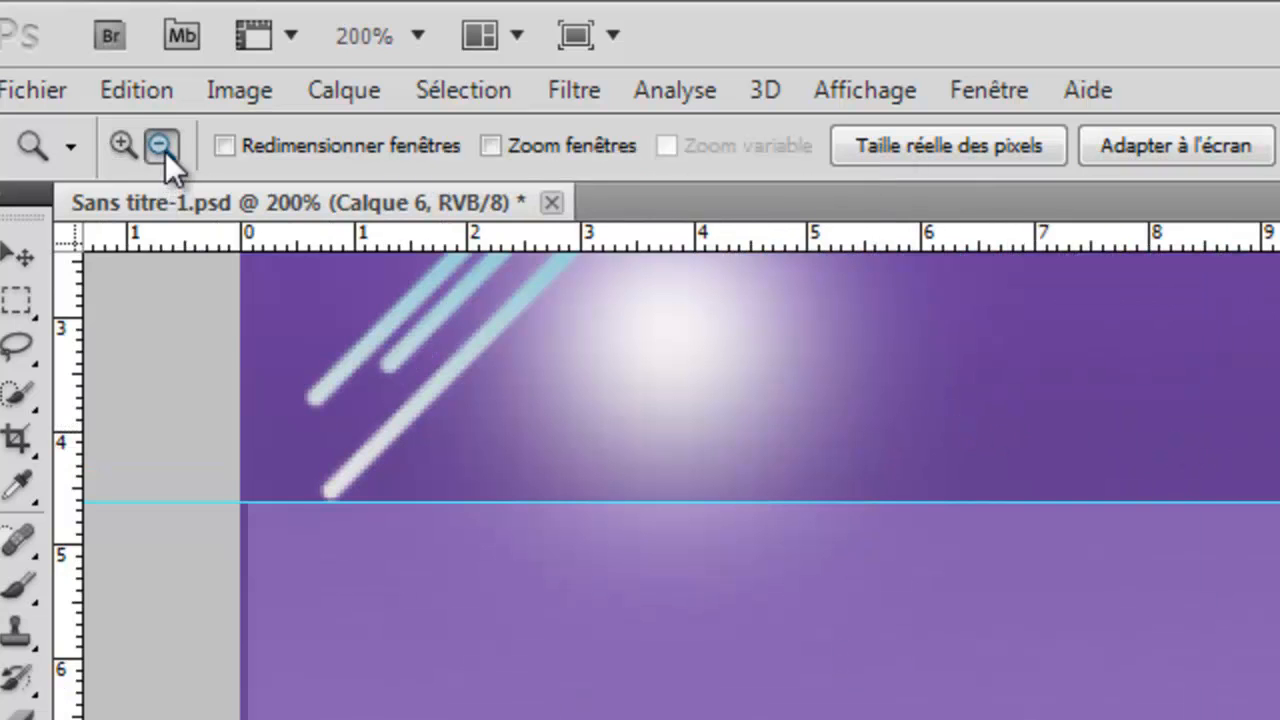
click(600, 432)
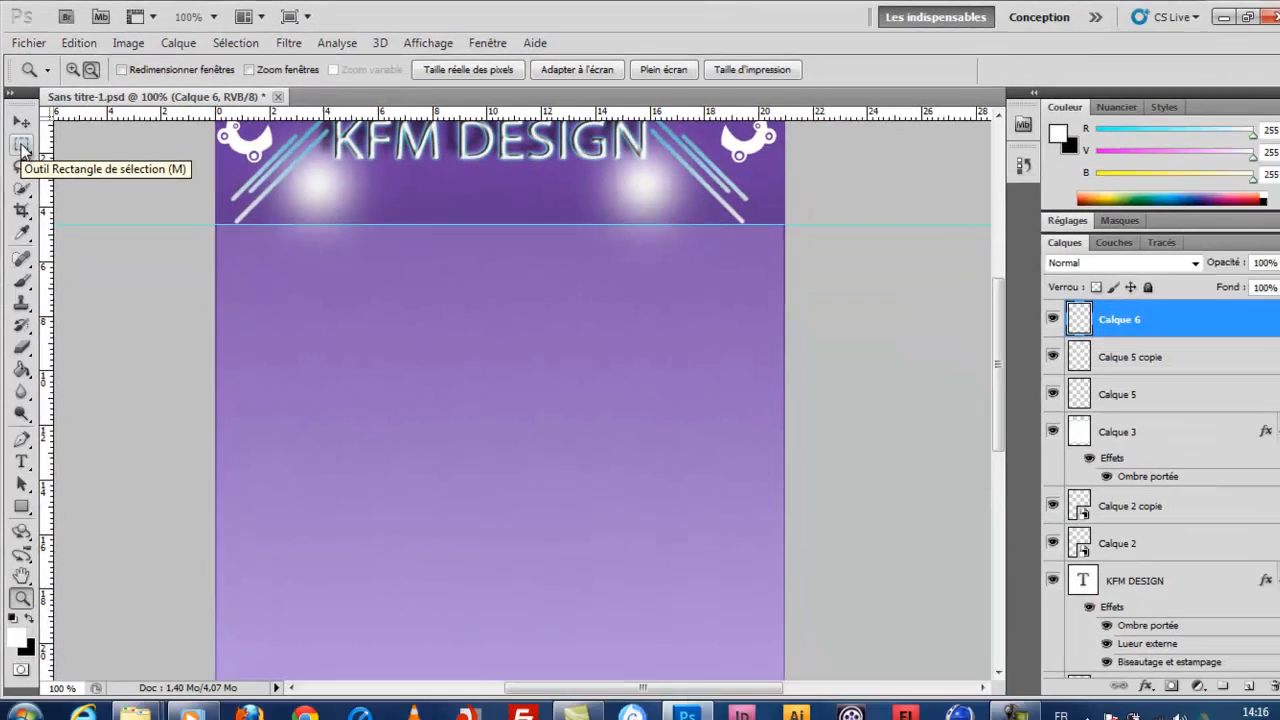
Select a thin rectangular strip across the full page width, directly below the guide under the header.
click(18, 300)
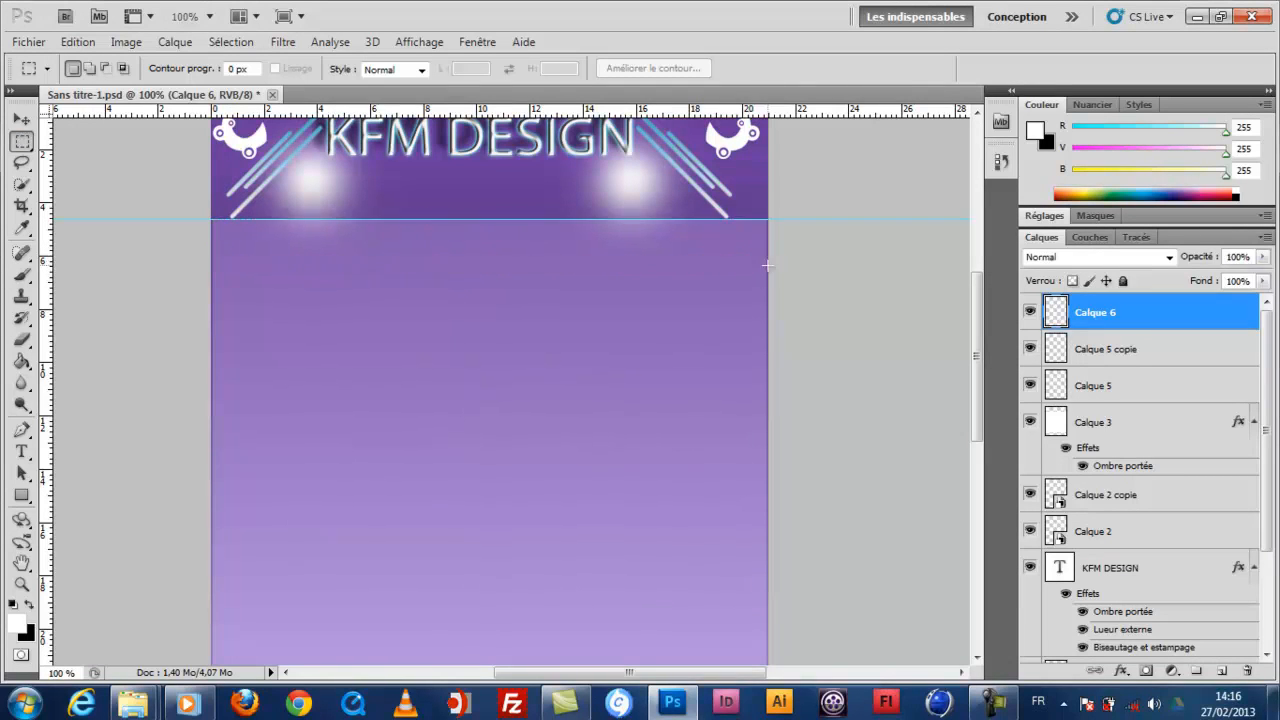
drag(212, 219, 767, 265)
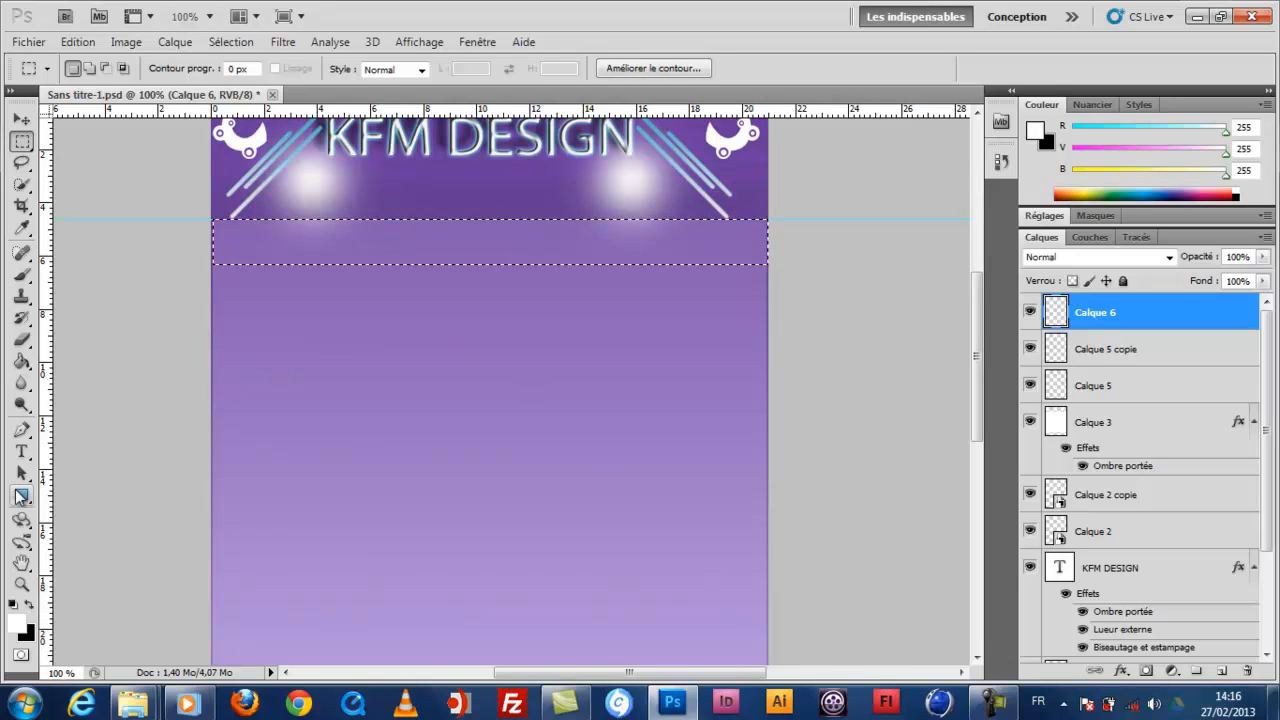
click(18, 493)
click(19, 493)
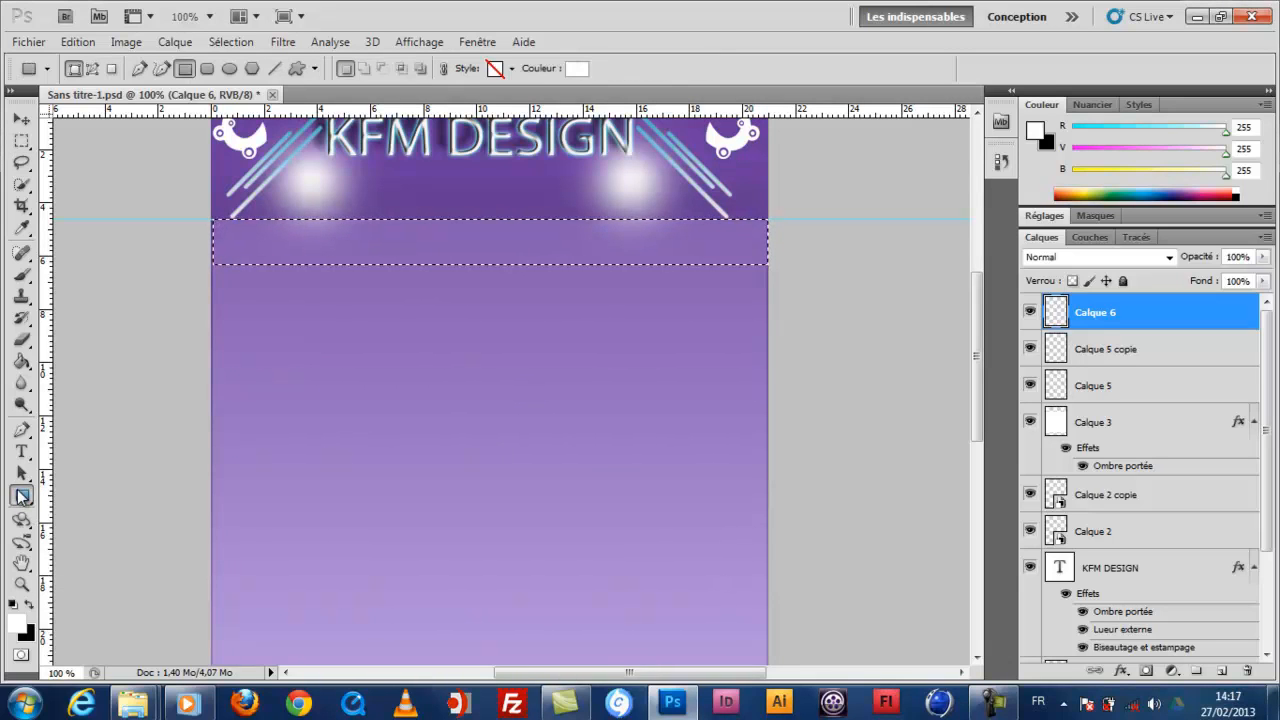
Fill the selected strip on Calque 6 with a vertical gradient using the Black 1 - 3D preset.
click(20, 362)
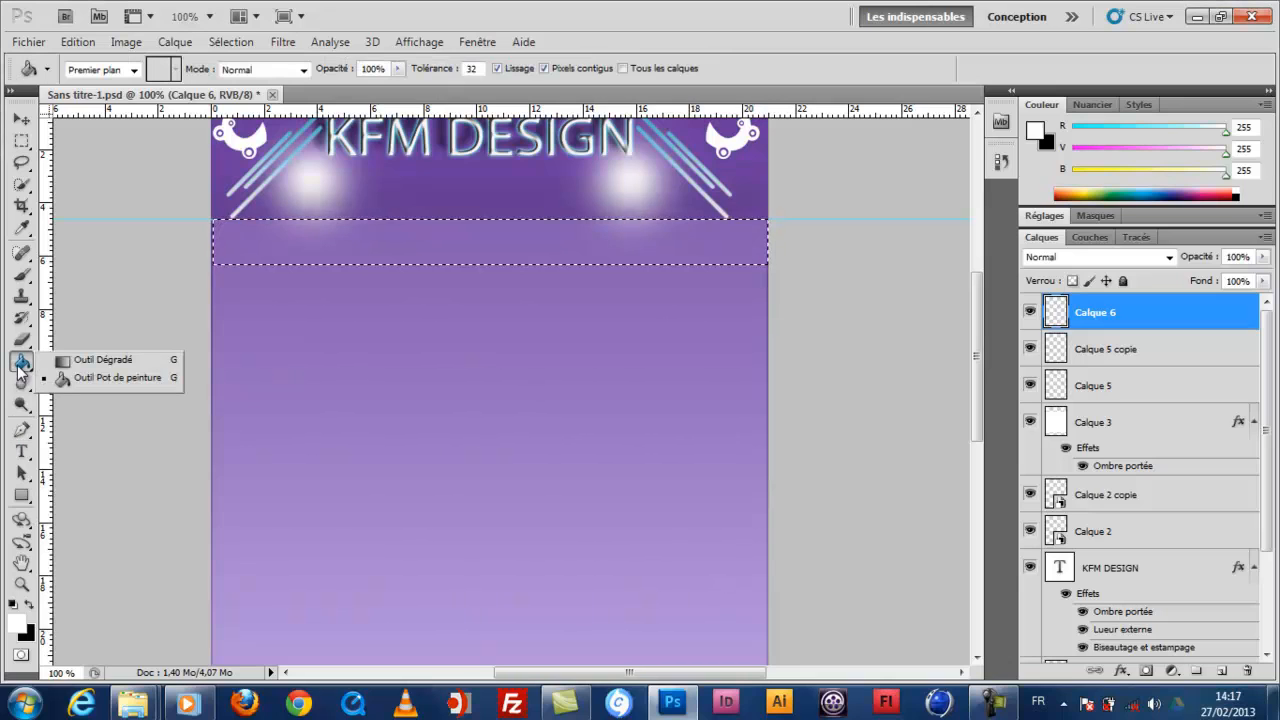
click(100, 360)
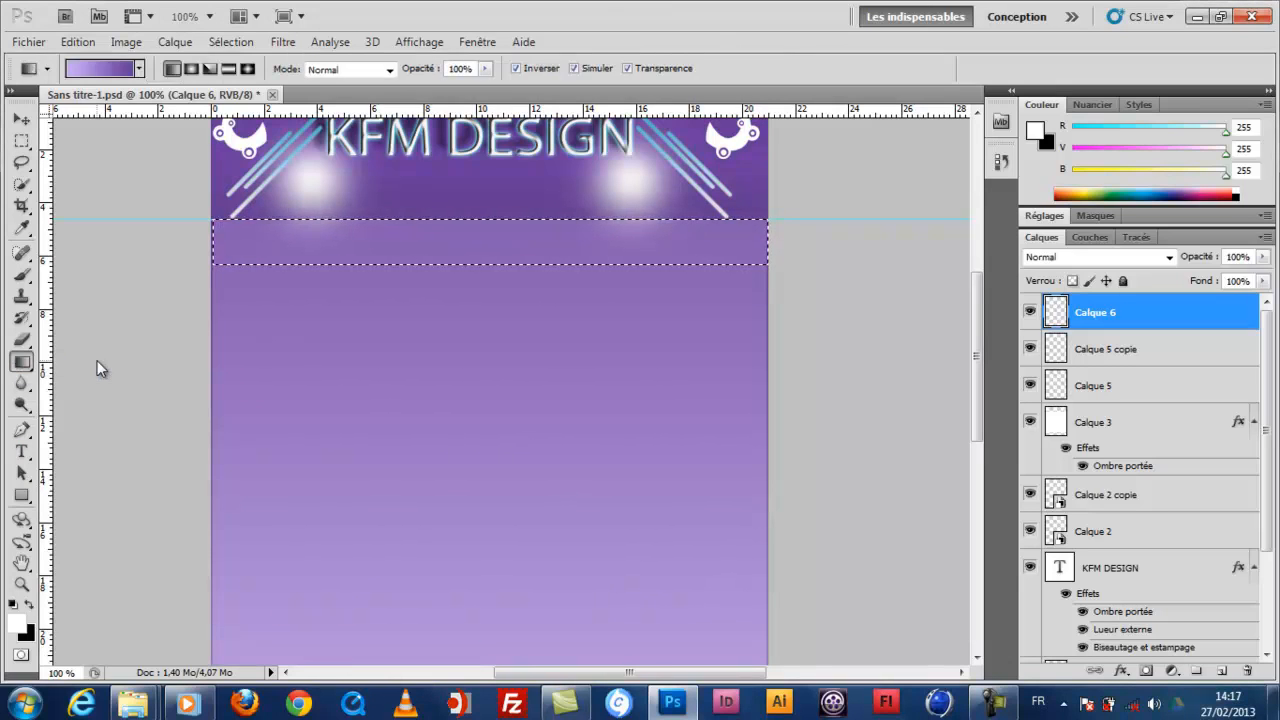
click(139, 68)
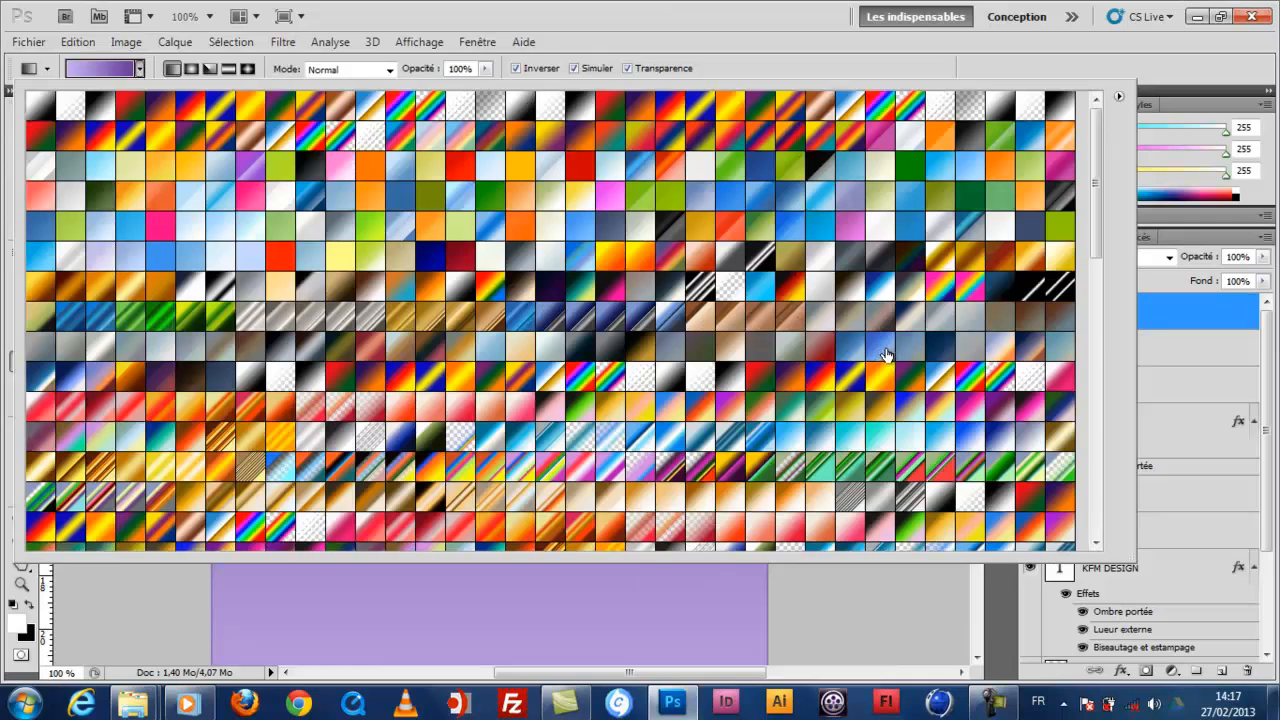
click(968, 146)
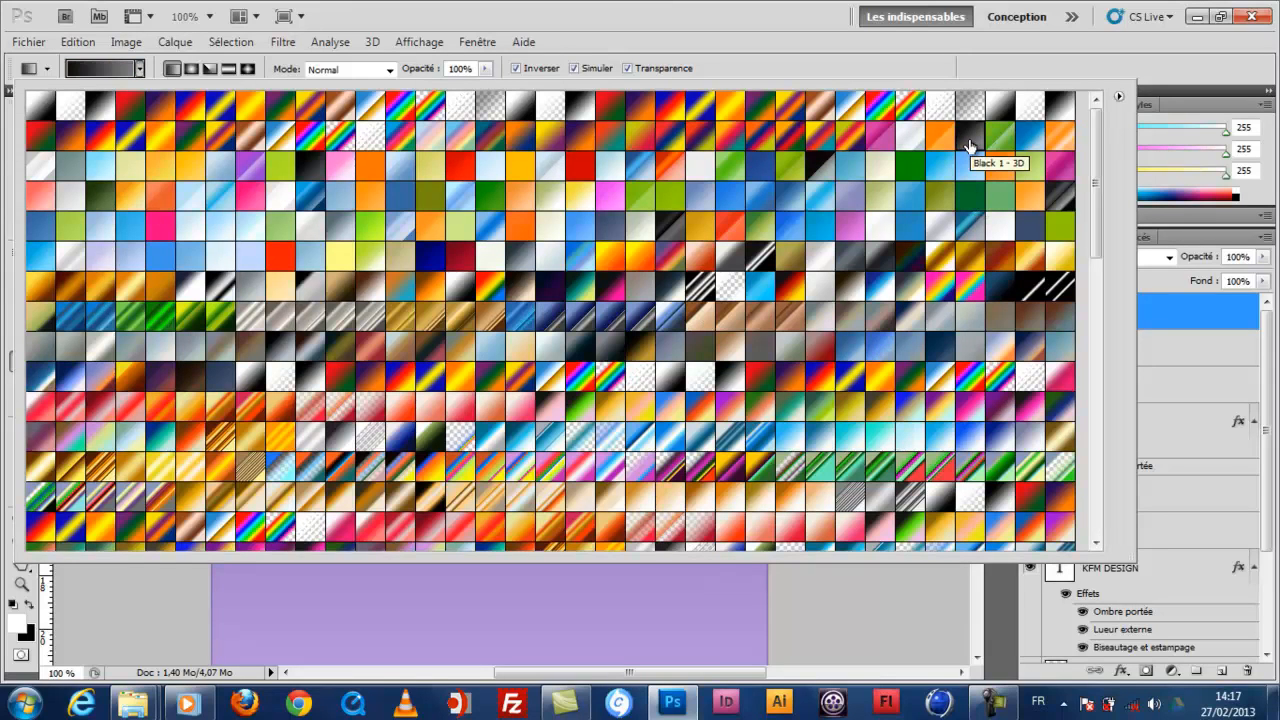
double_click(970, 139)
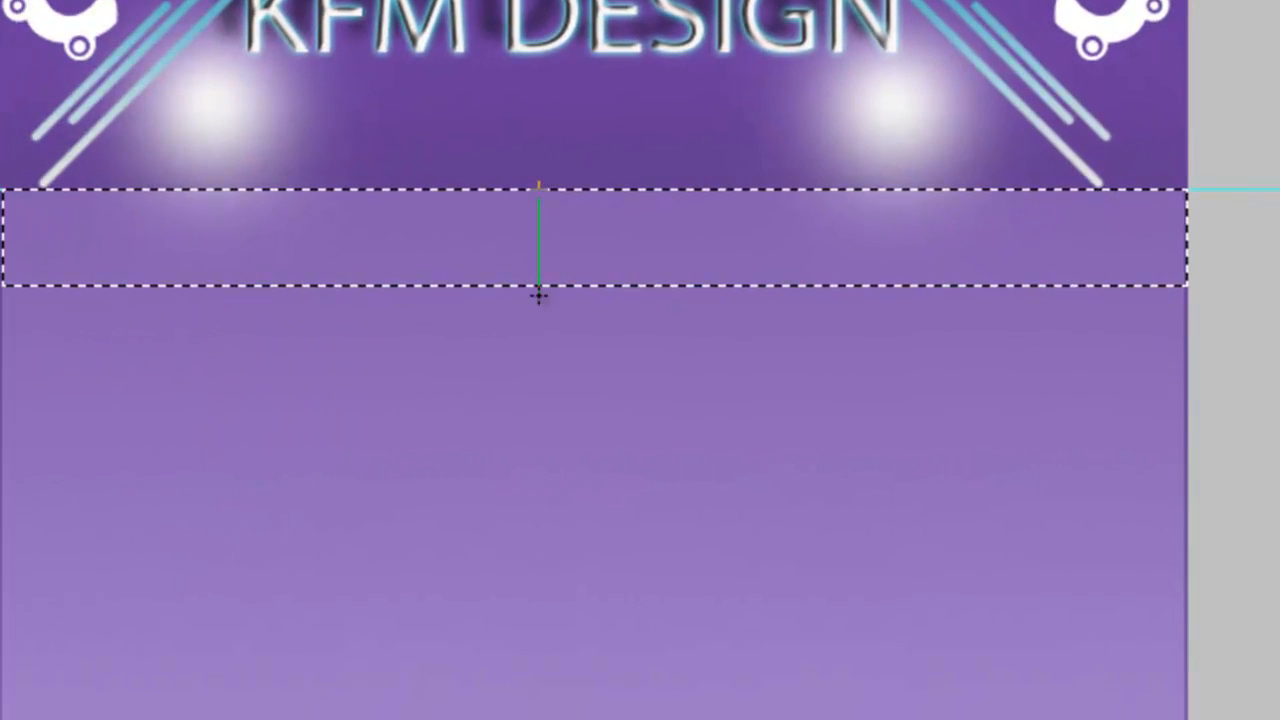
drag(539, 295, 537, 302)
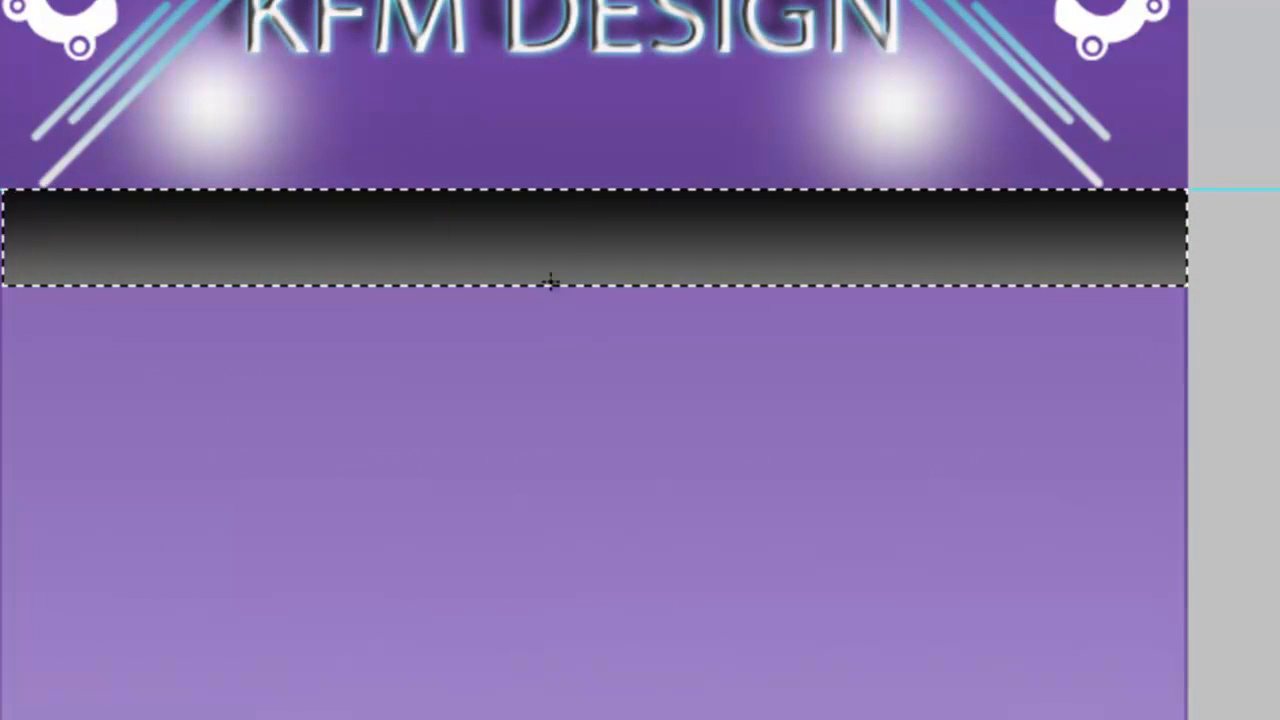
Deselect the strip and transform the black bar, stretching it slightly past both page edges and reducing its height a little.
click(575, 240)
key(v)
key(ctrl+t)
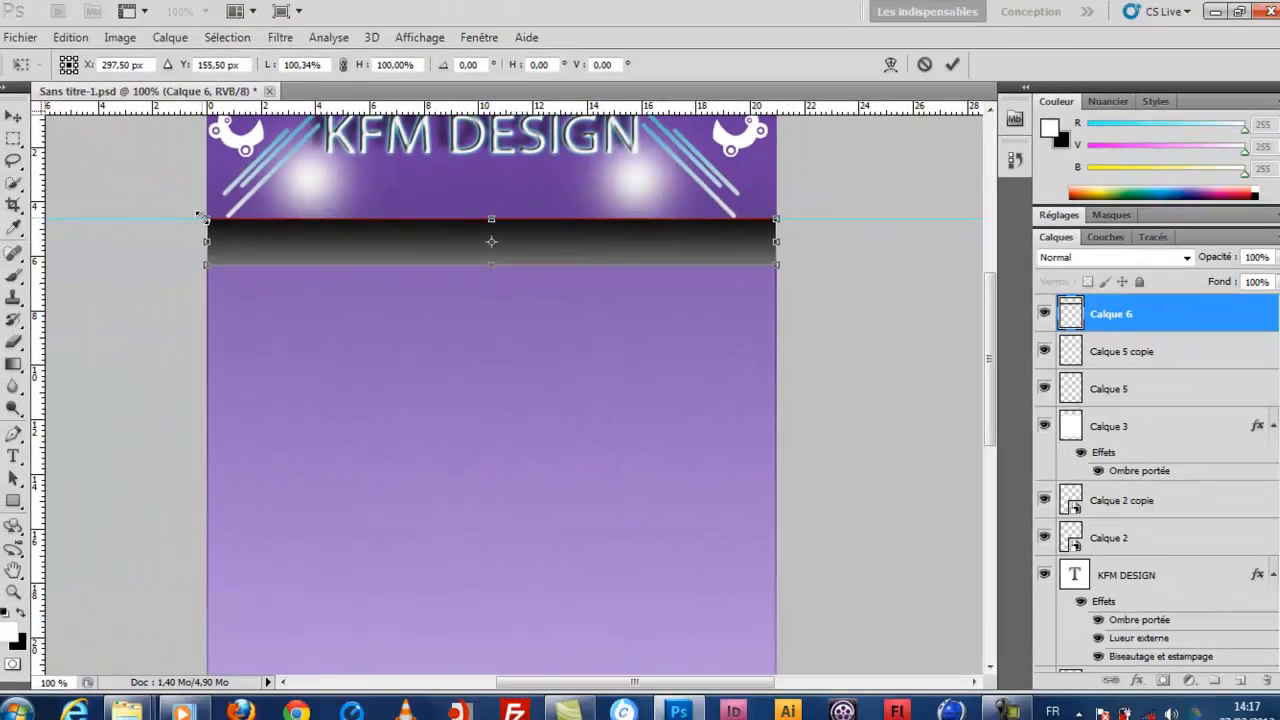
drag(768, 219, 781, 215)
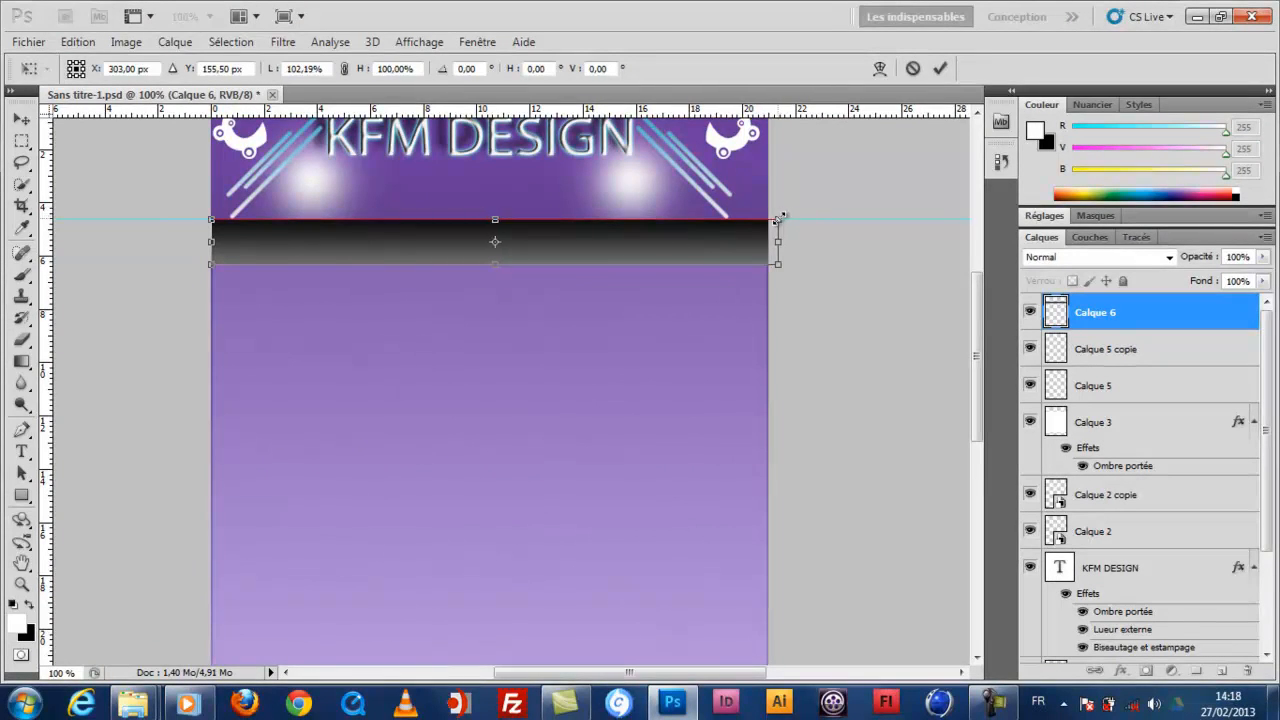
drag(207, 219, 201, 218)
drag(488, 262, 487, 258)
key(Return)
key(g)
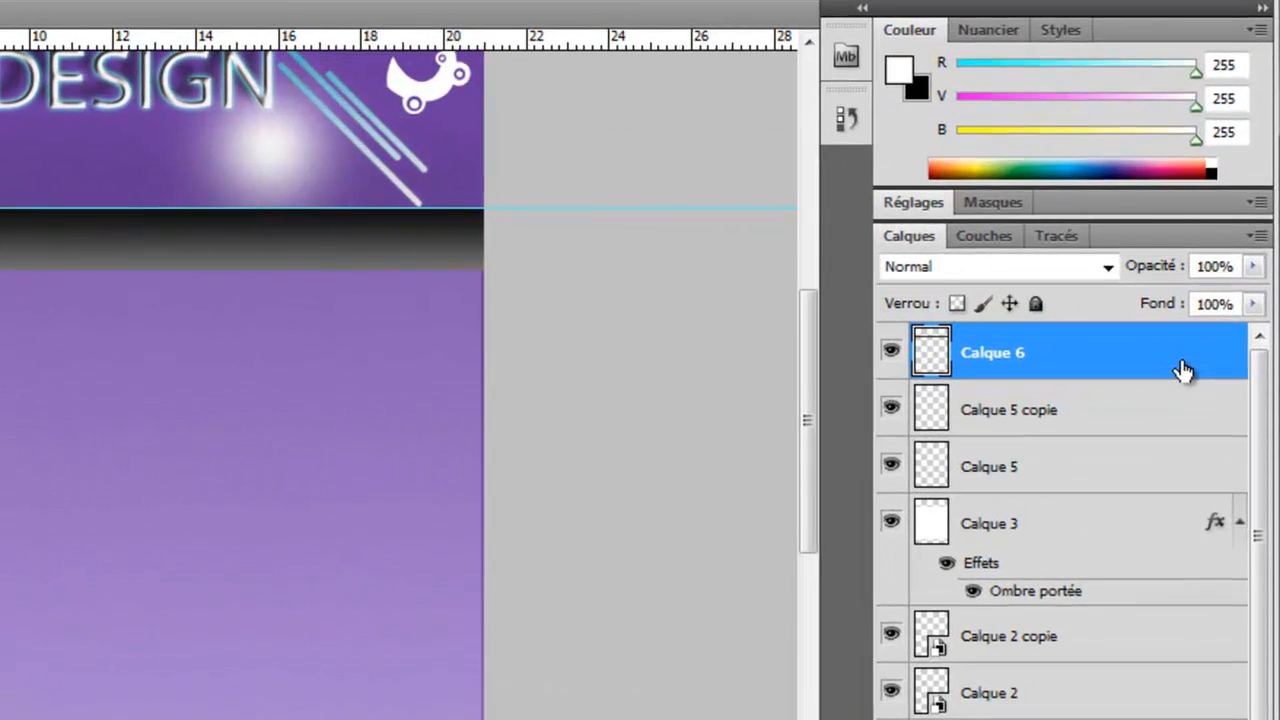
Open the preset styles in Calque 6's layer style settings and try the dark blue bevelled preset on the bar.
double_click(1183, 370)
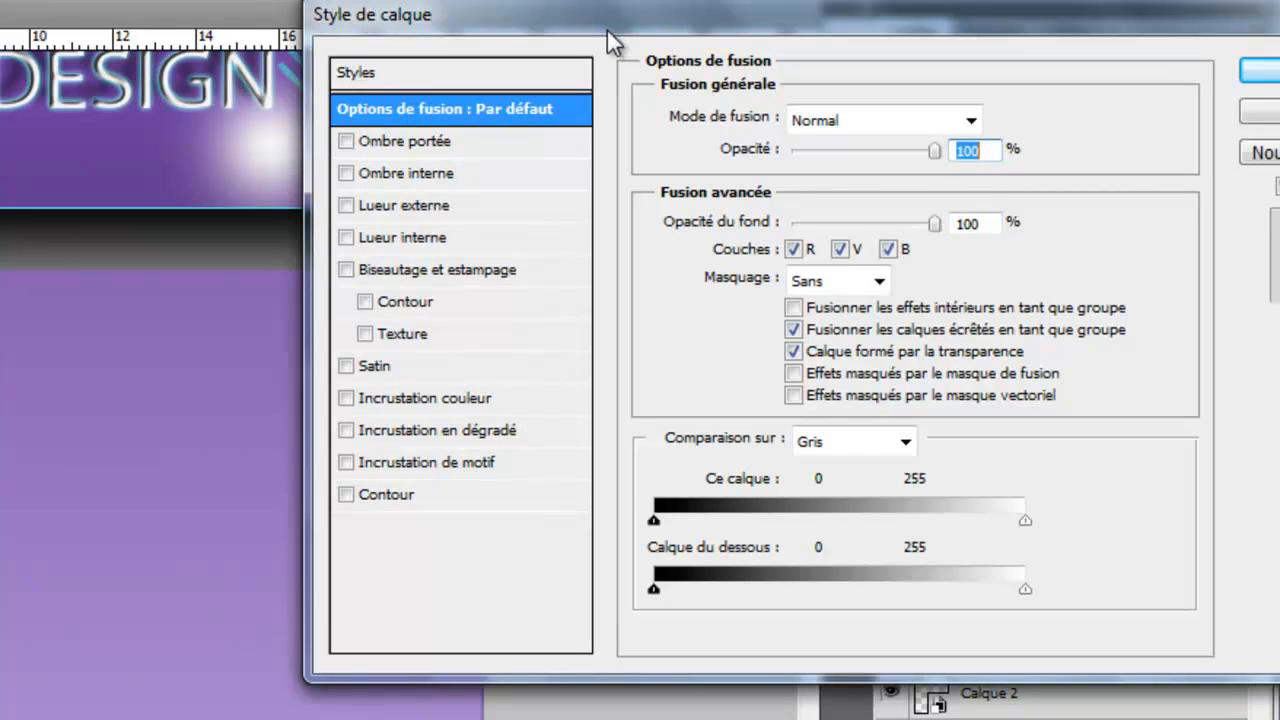
drag(574, 16, 521, 58)
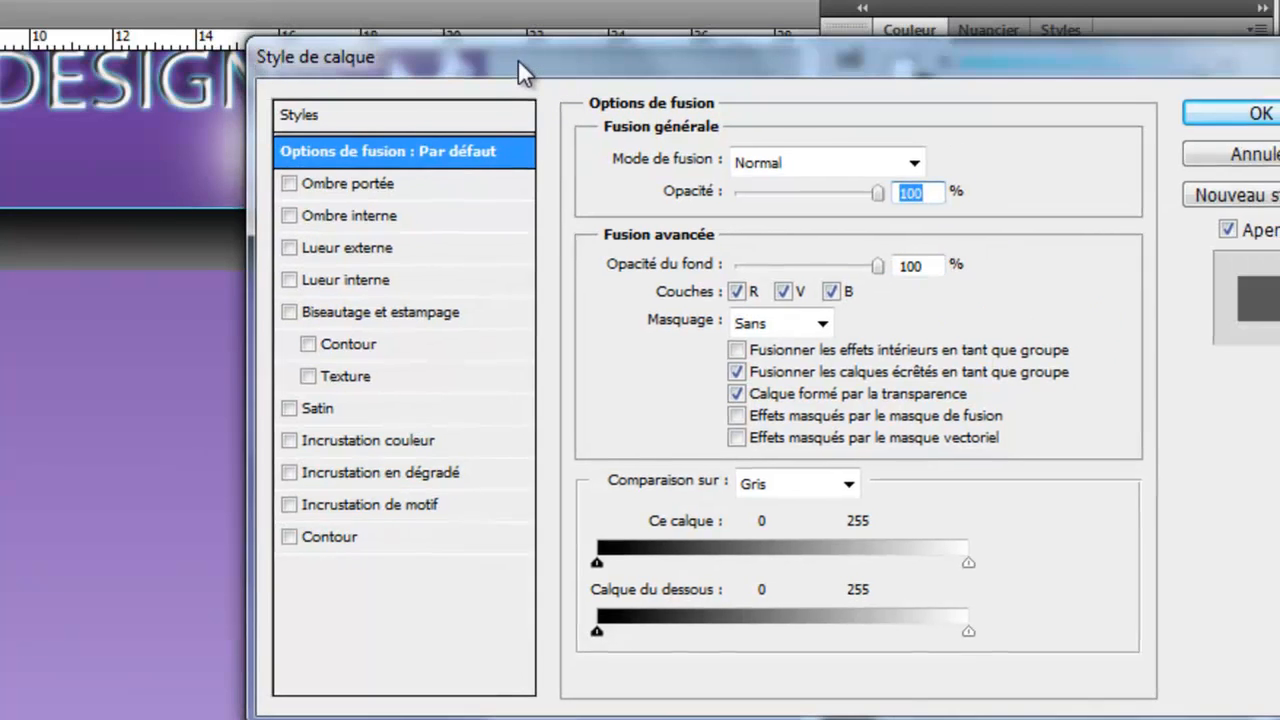
click(365, 114)
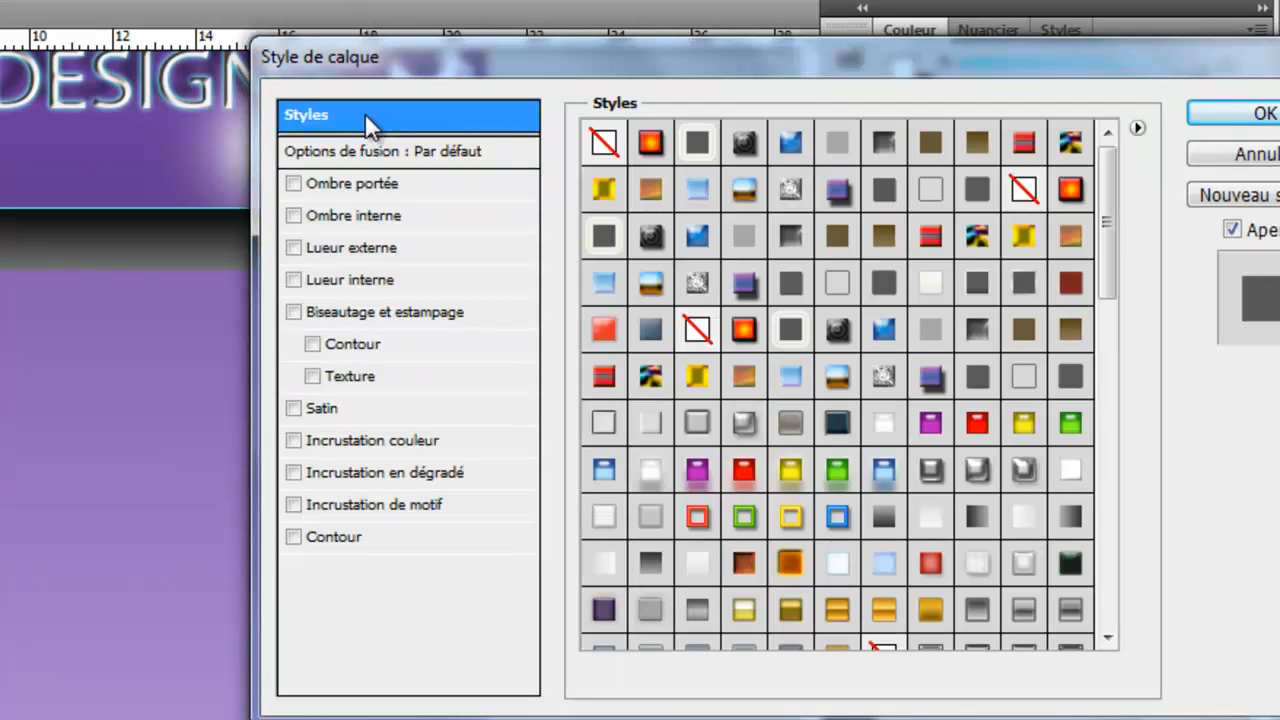
click(932, 376)
click(883, 390)
click(840, 437)
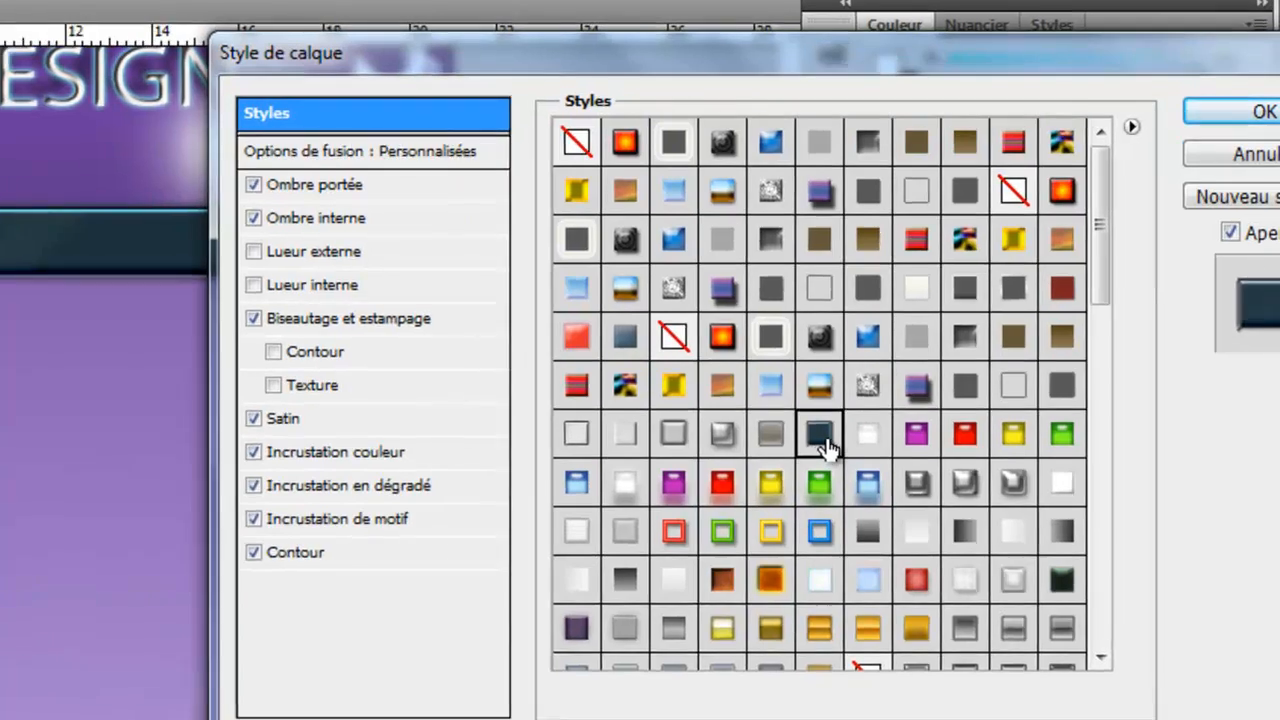
Try the glossy purple, blue frame and grey gradient preset styles on the bar.
click(930, 430)
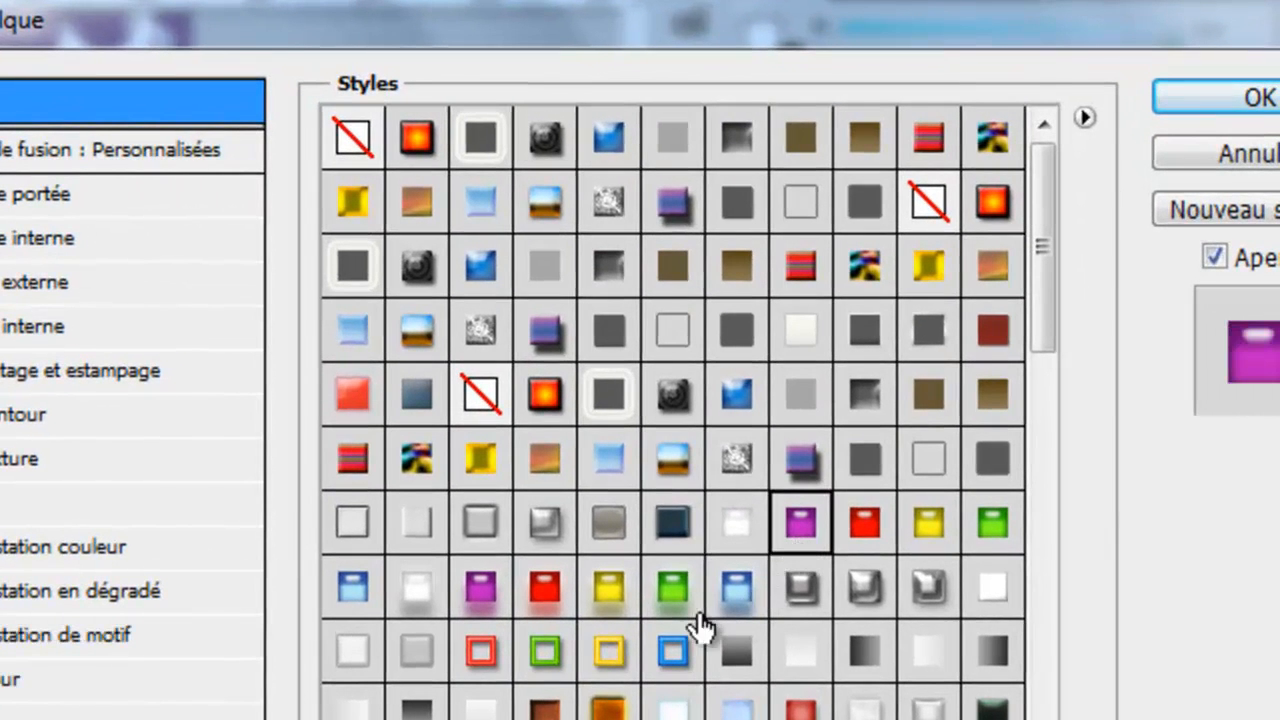
click(672, 648)
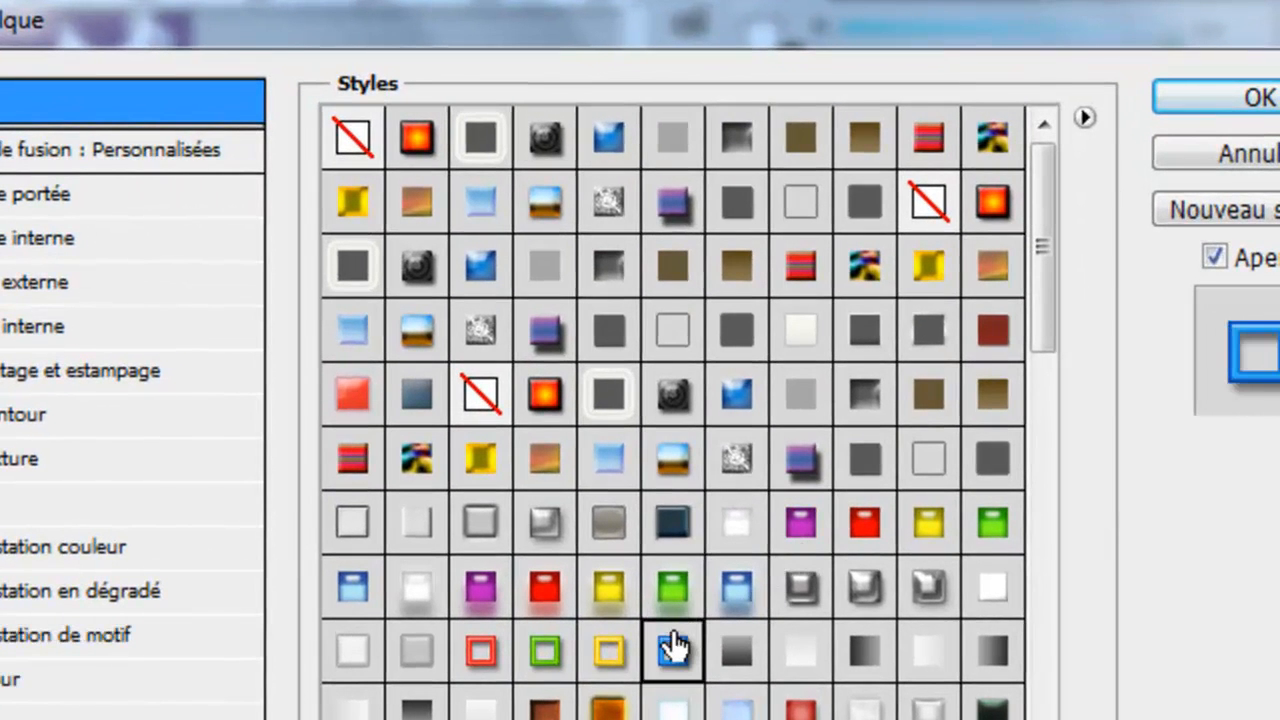
click(738, 656)
Browse further down the preset styles, sampling flat-coloured ones, and apply the salmon-red gradient preset to the bar.
drag(1037, 348, 1041, 488)
click(660, 512)
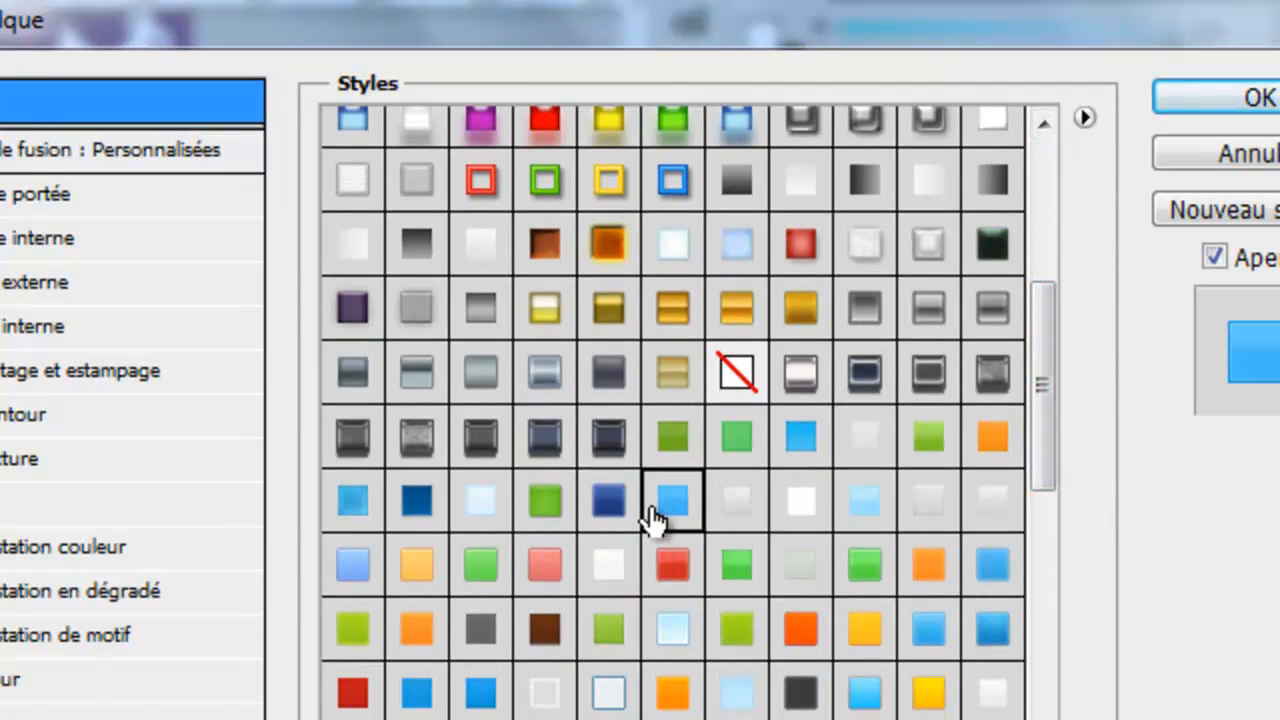
click(548, 560)
click(441, 588)
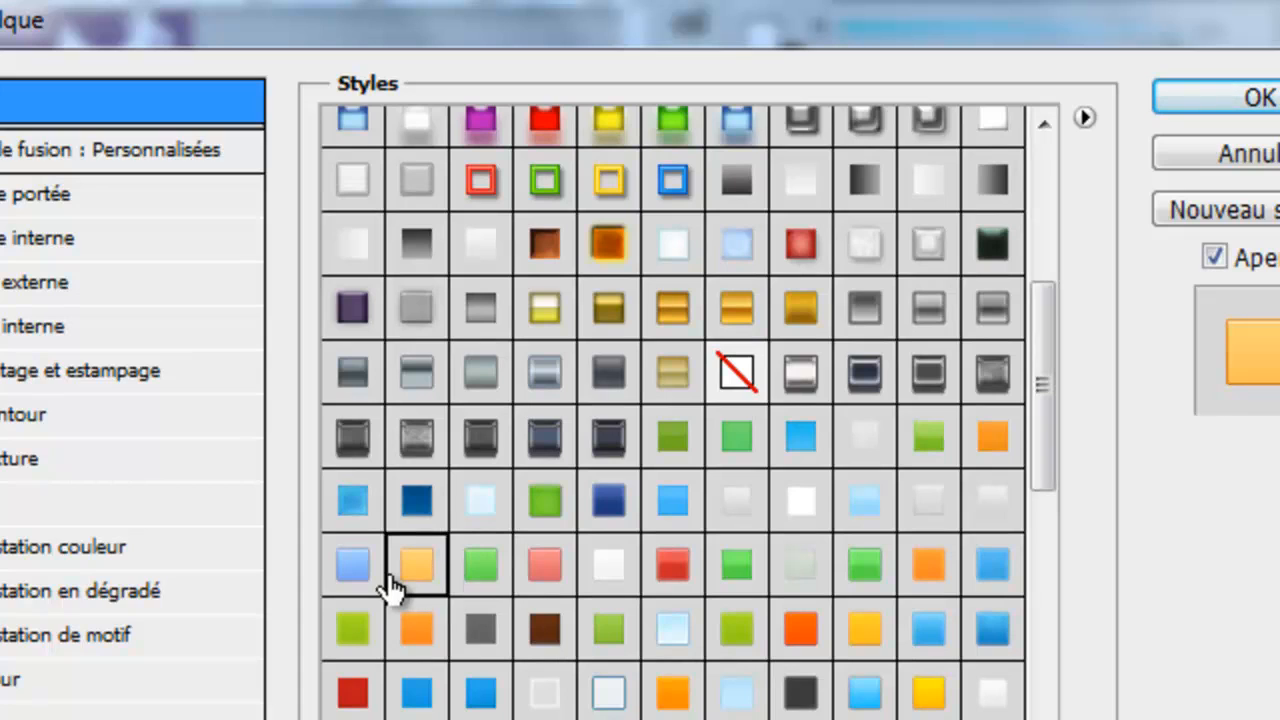
click(530, 566)
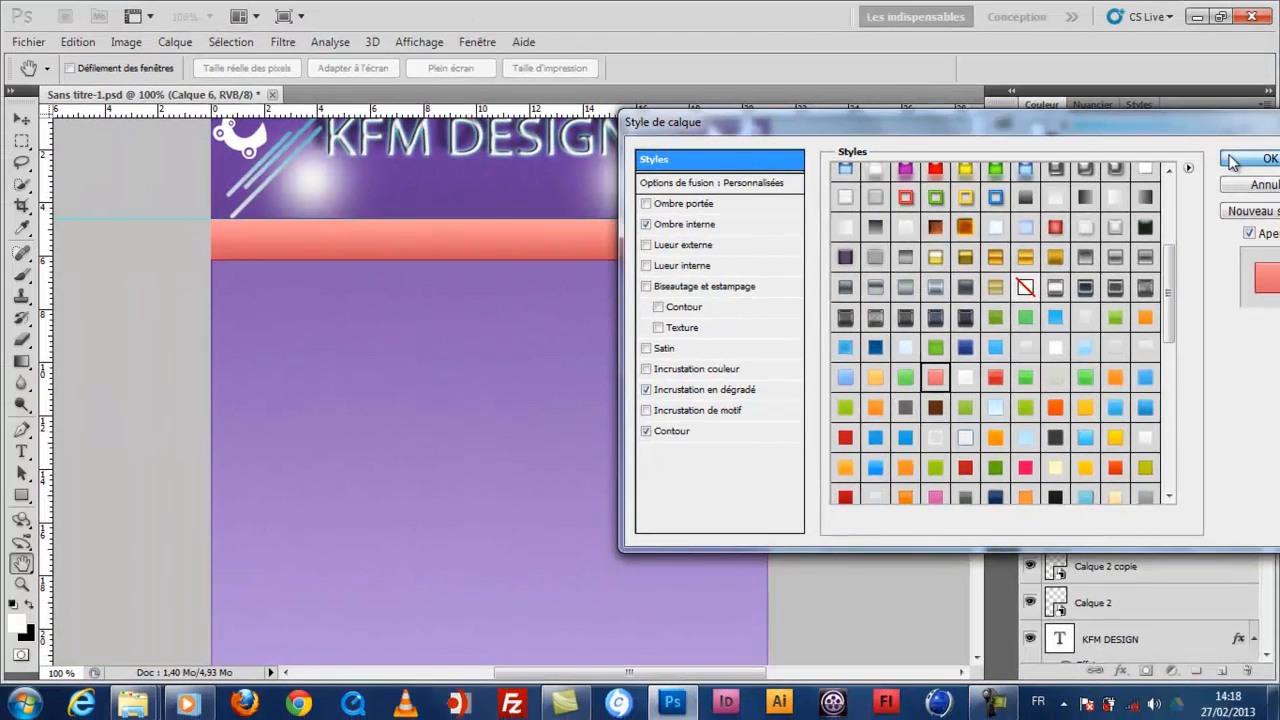
click(1233, 160)
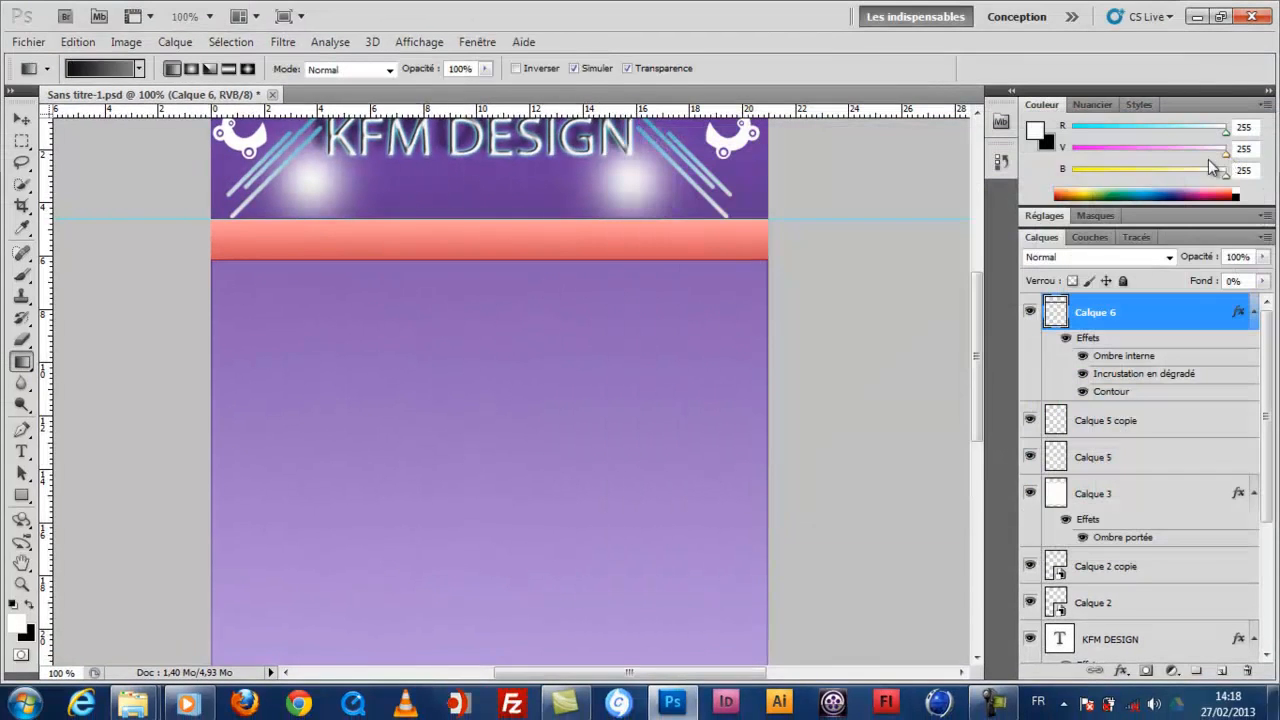
Reopen Calque 6's layer style settings, try the bevel and emboss effect on the bar and disable it again.
double_click(1190, 314)
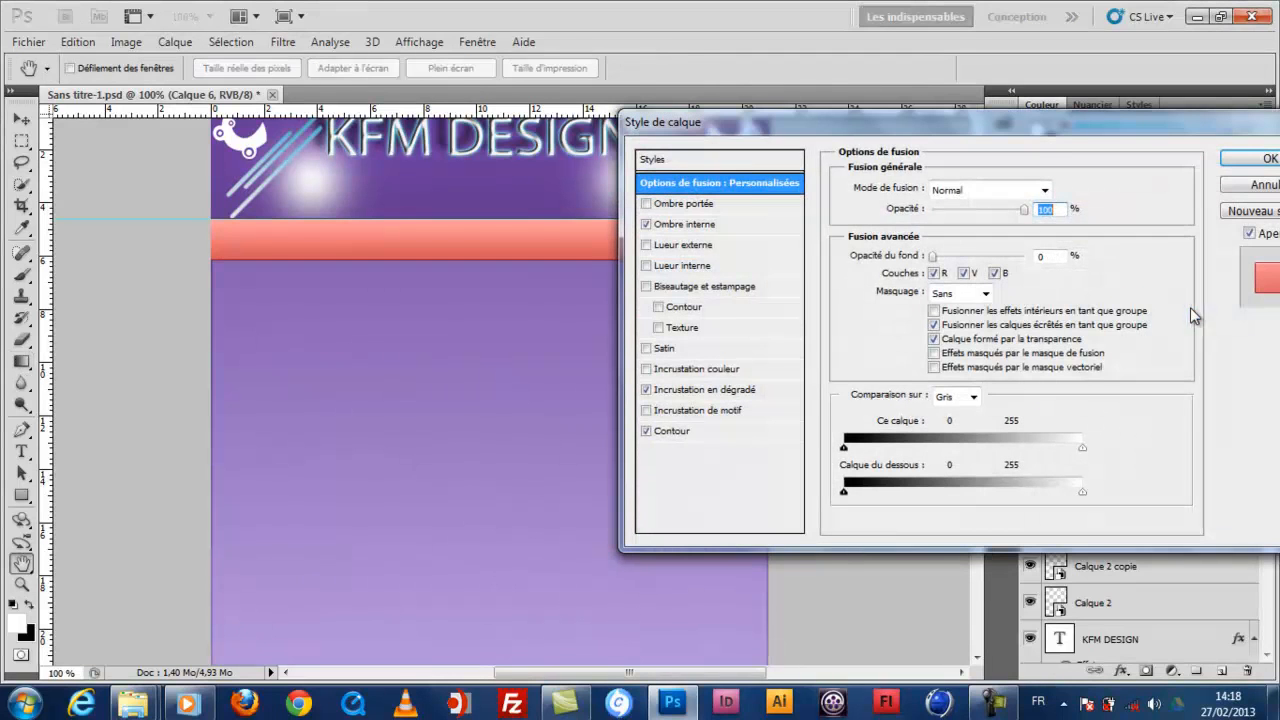
click(680, 287)
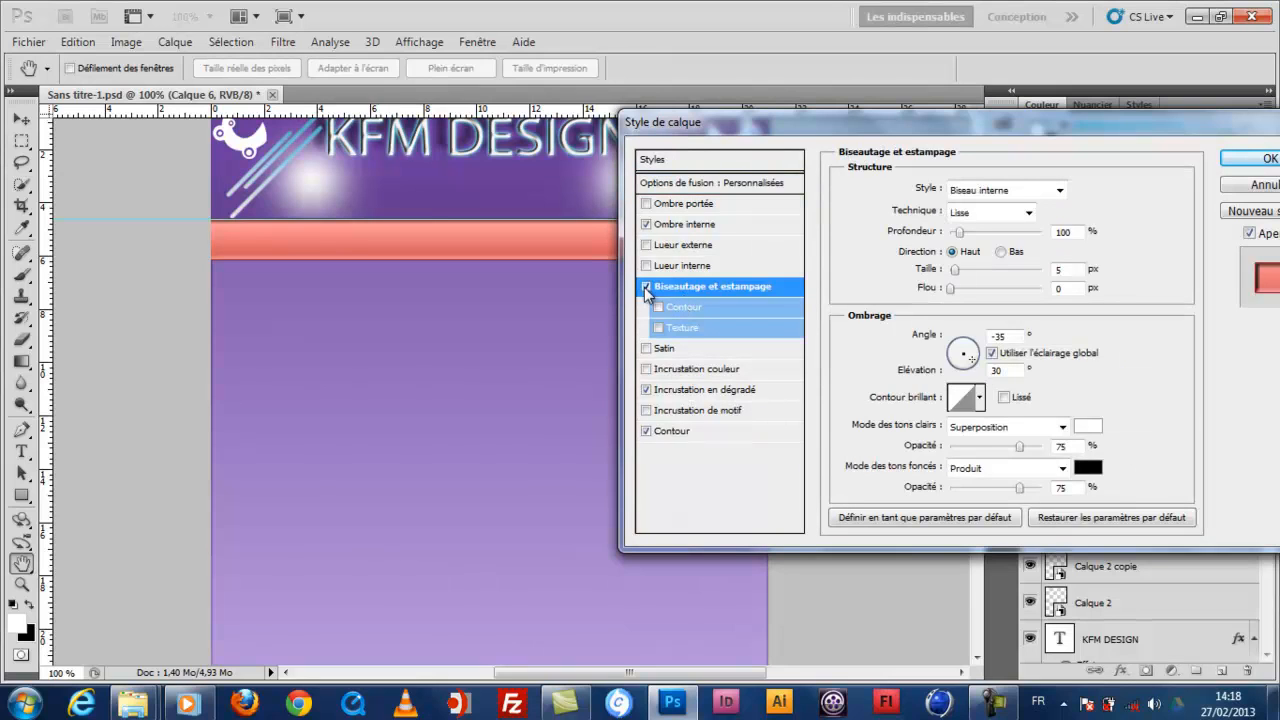
click(647, 287)
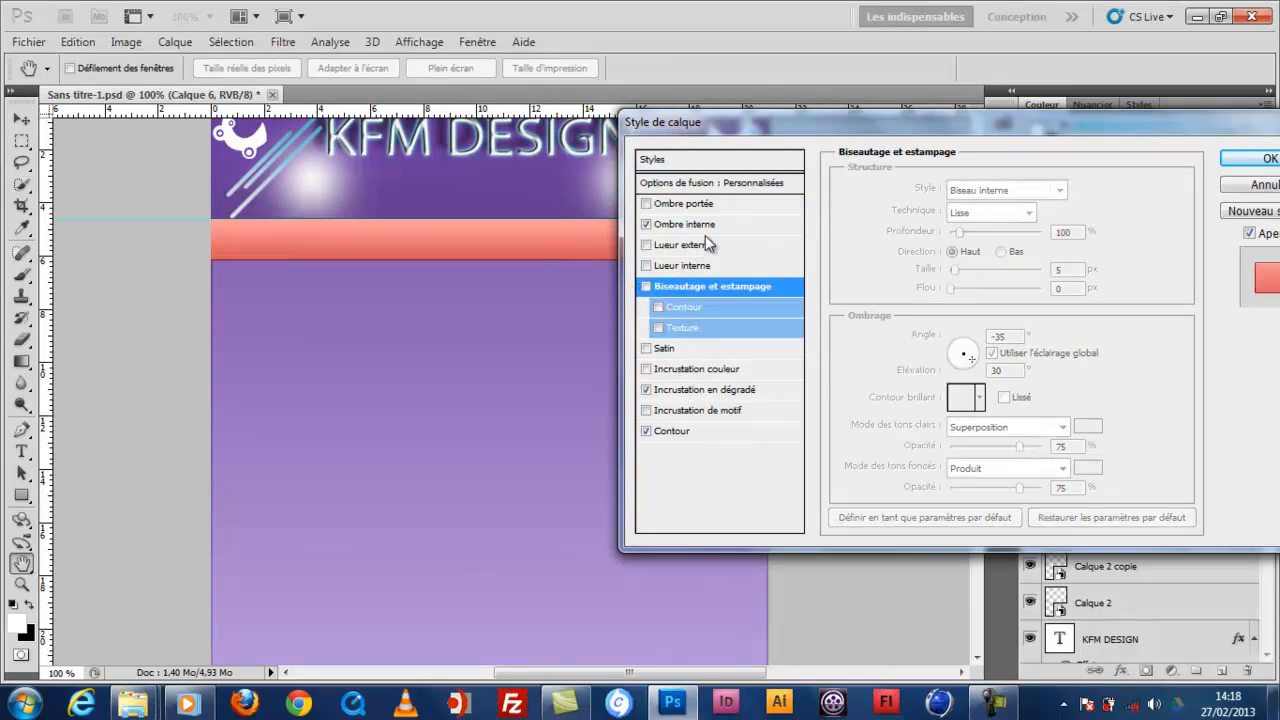
Add a drop shadow to the bar with a 50° angle, 15 px distance, 13% spread and a size of about 35 px.
click(646, 203)
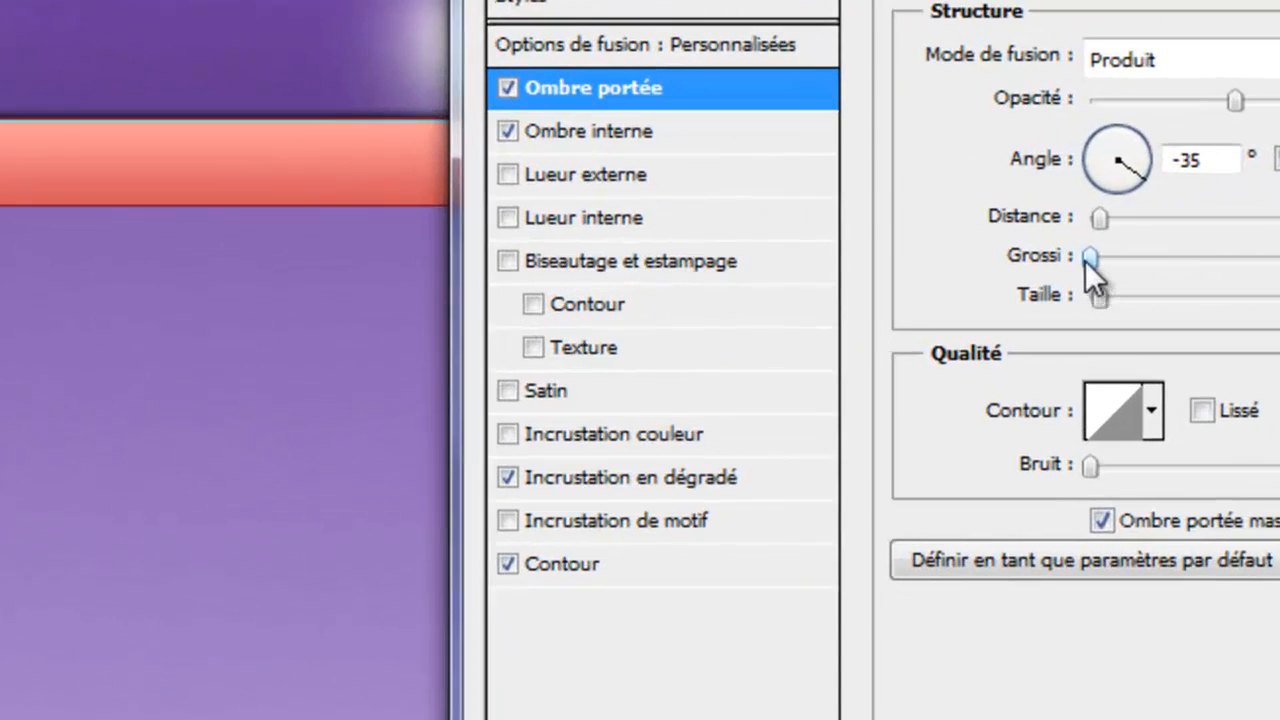
drag(1087, 258, 1123, 258)
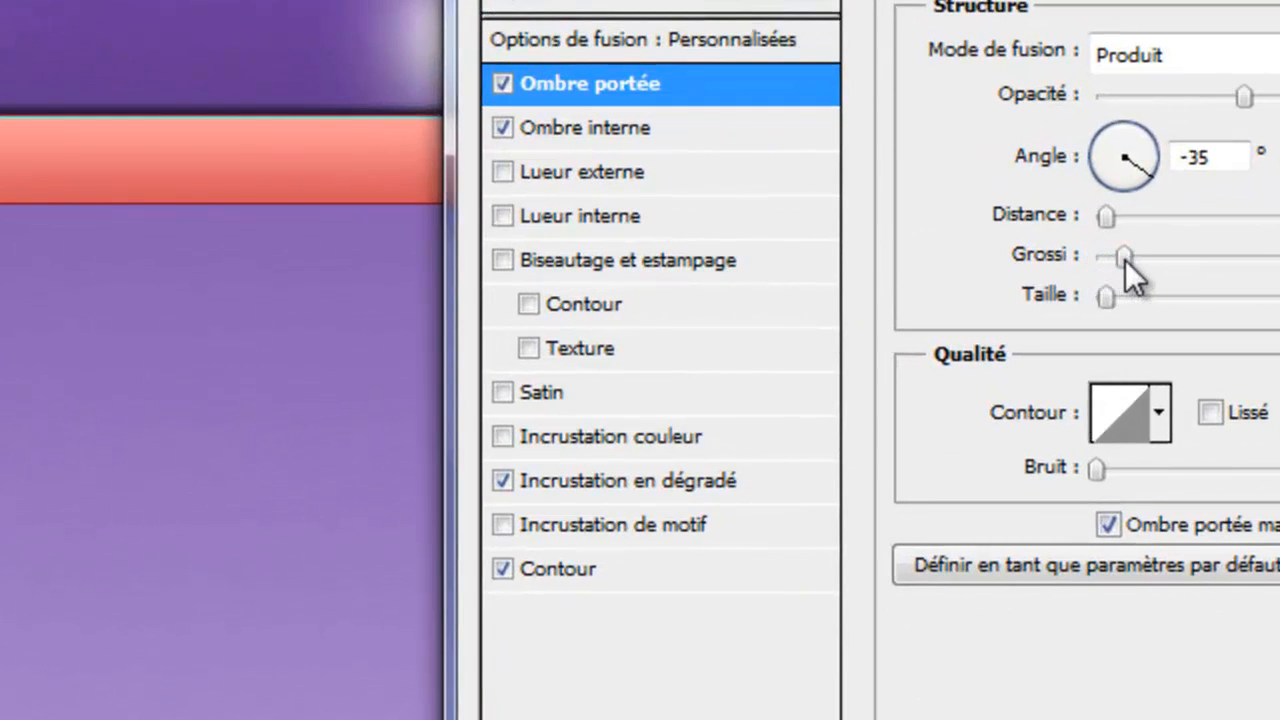
mouse_move(143, 134)
mouse_down()
mouse_move(136, 175)
mouse_move(129, 146)
mouse_up()
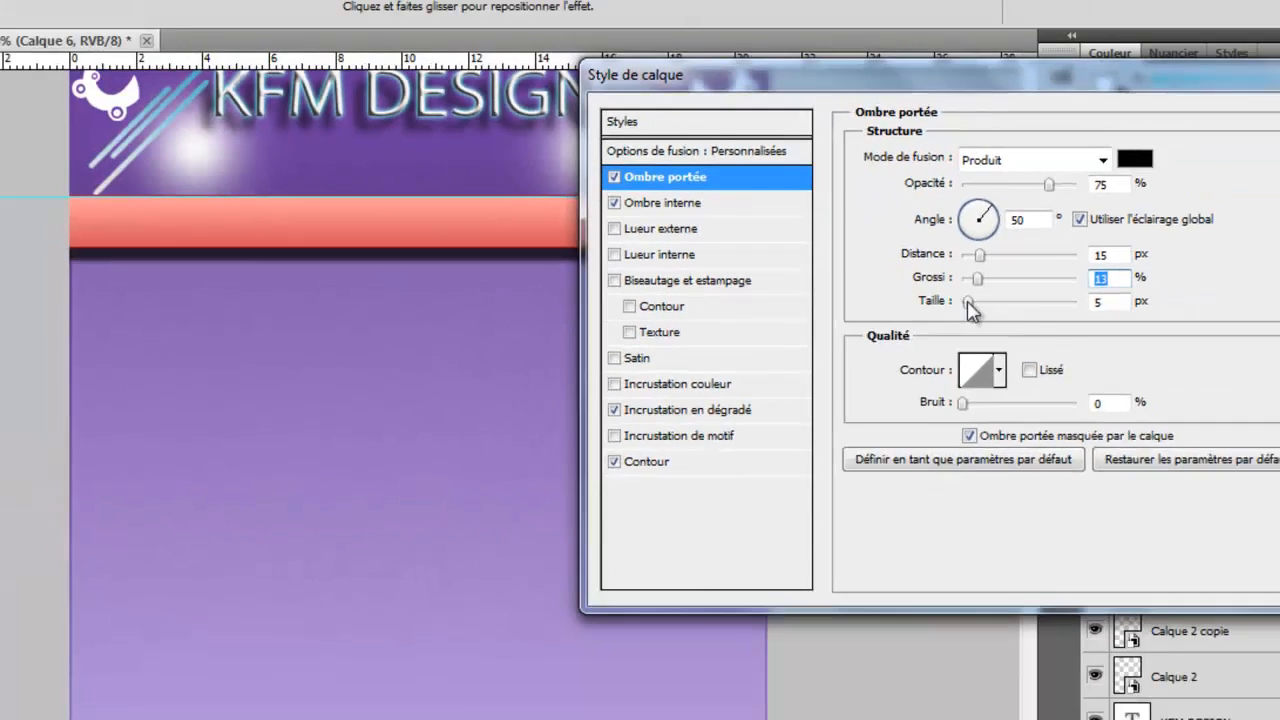
drag(1106, 297, 1137, 297)
drag(945, 311, 942, 311)
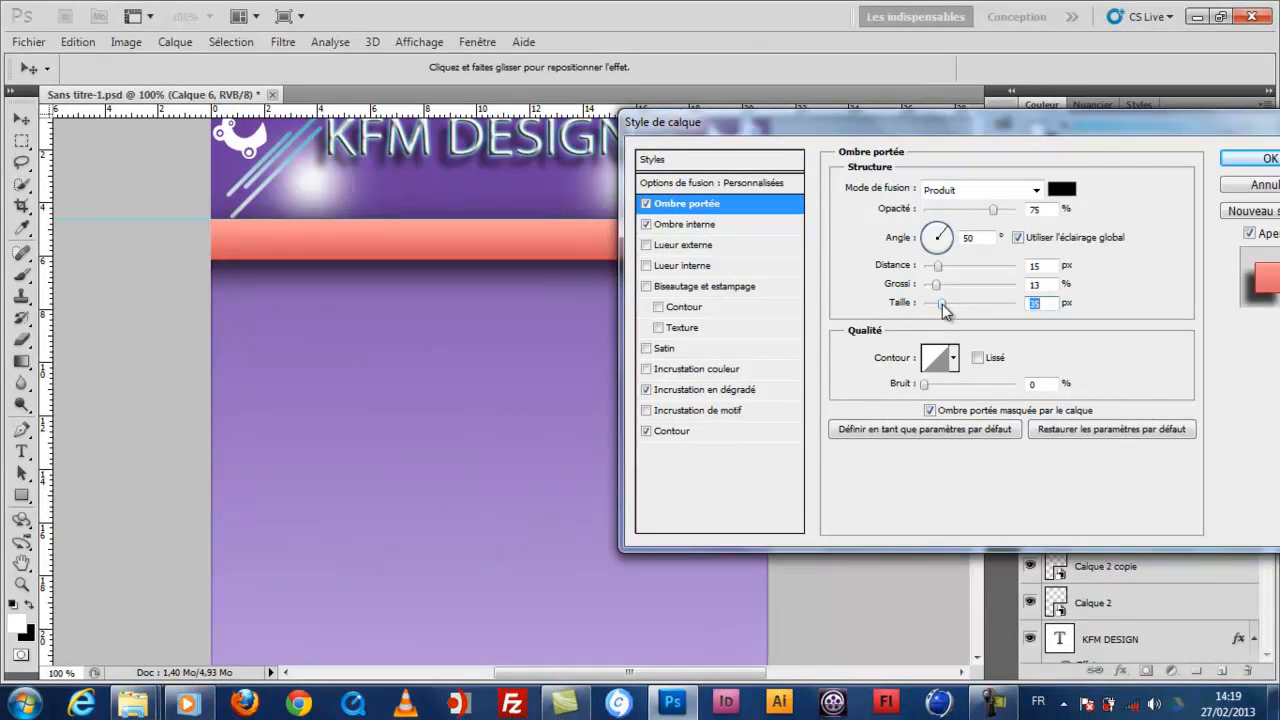
click(1258, 158)
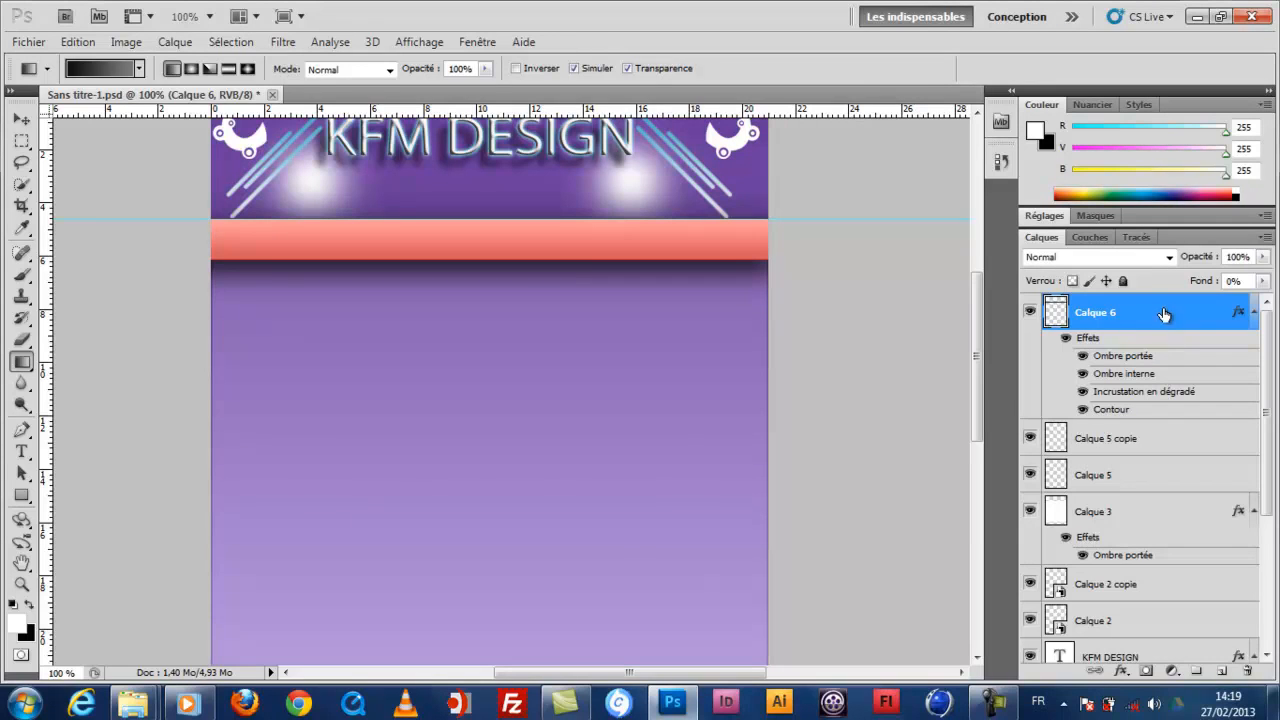
Create a new layer above Calque 6 and add the white text "Accueil" at the beginning of the salmon bar.
click(1224, 672)
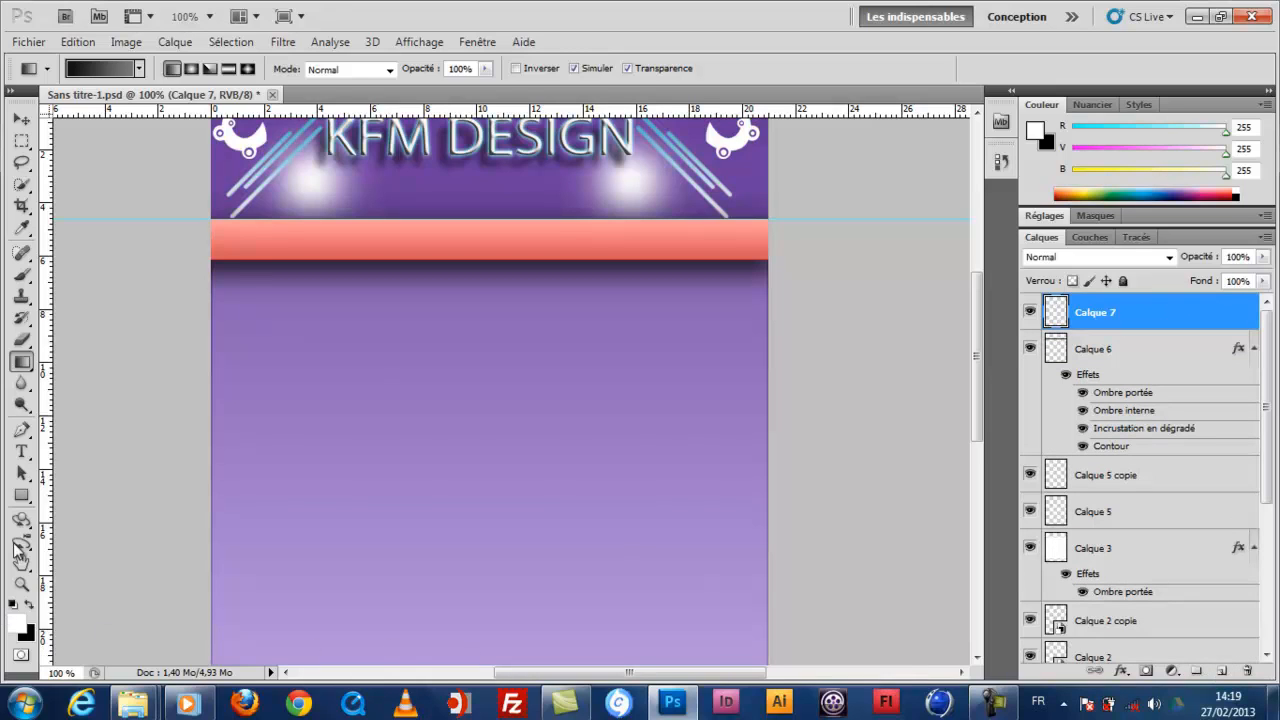
click(22, 452)
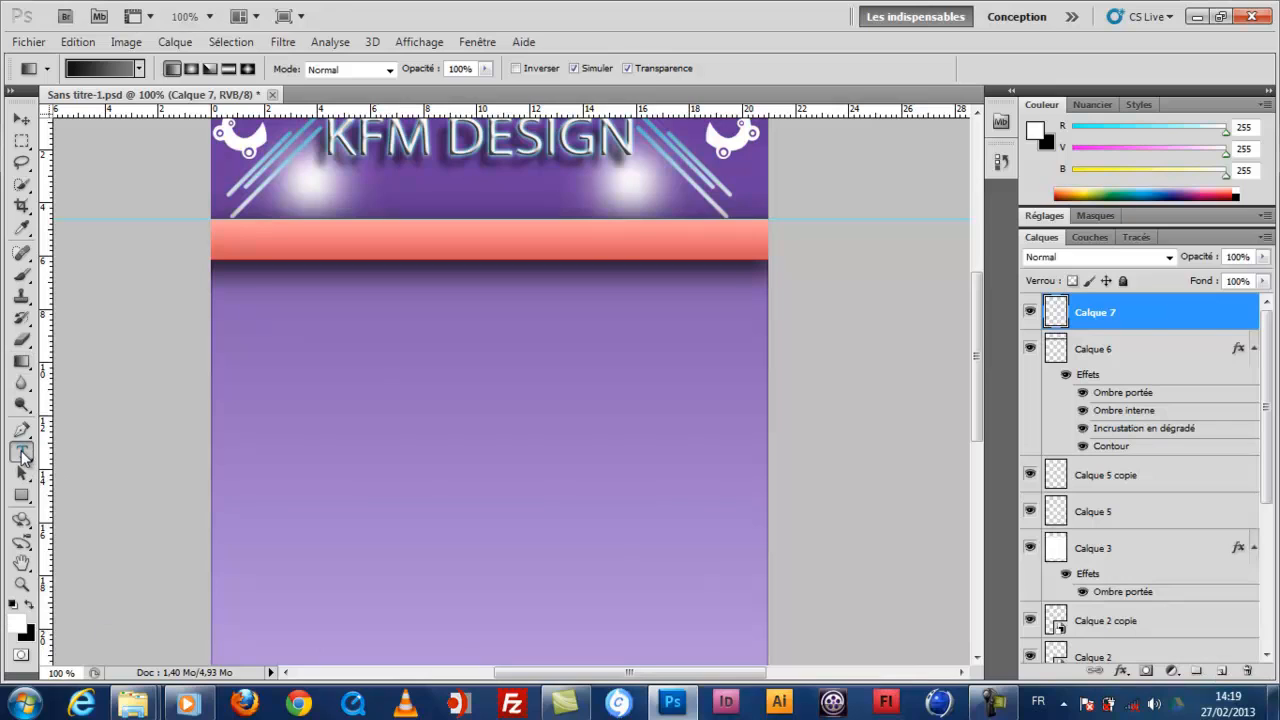
click(230, 244)
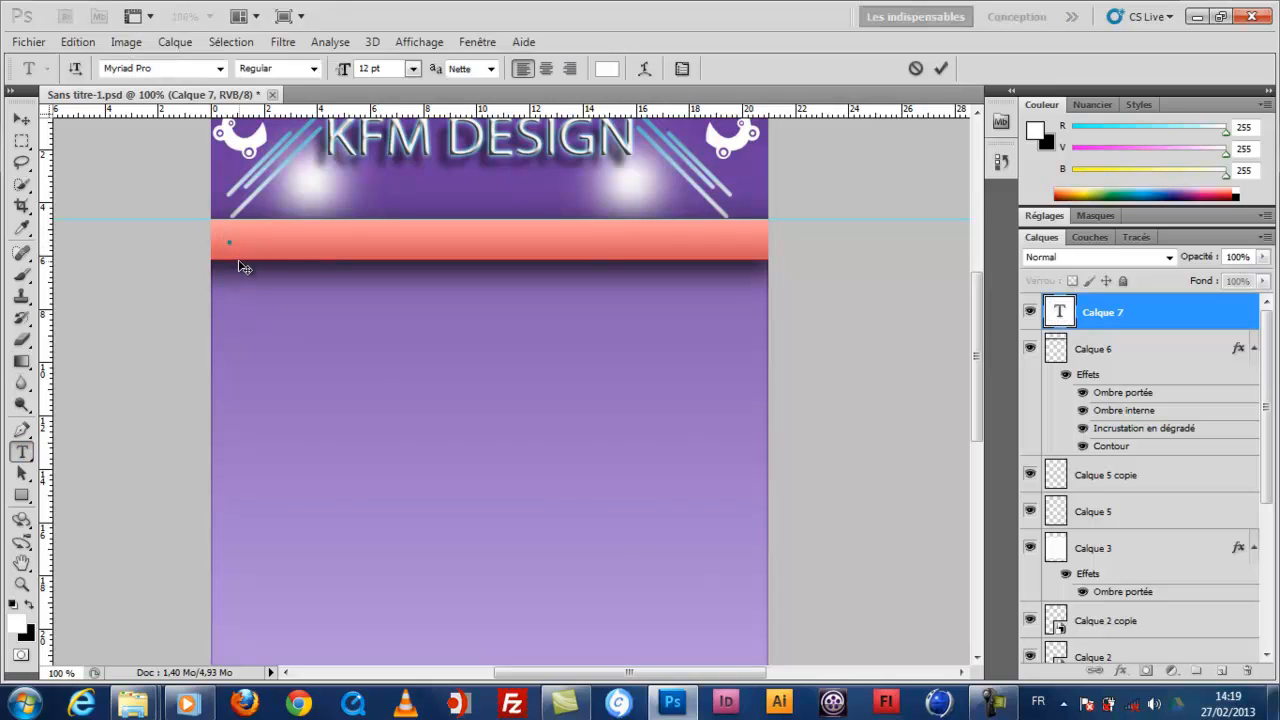
text(Accueil)
Set the whole "Accueil" text to 25 pt and shift it slightly down and left within the bar.
key(ctrl)
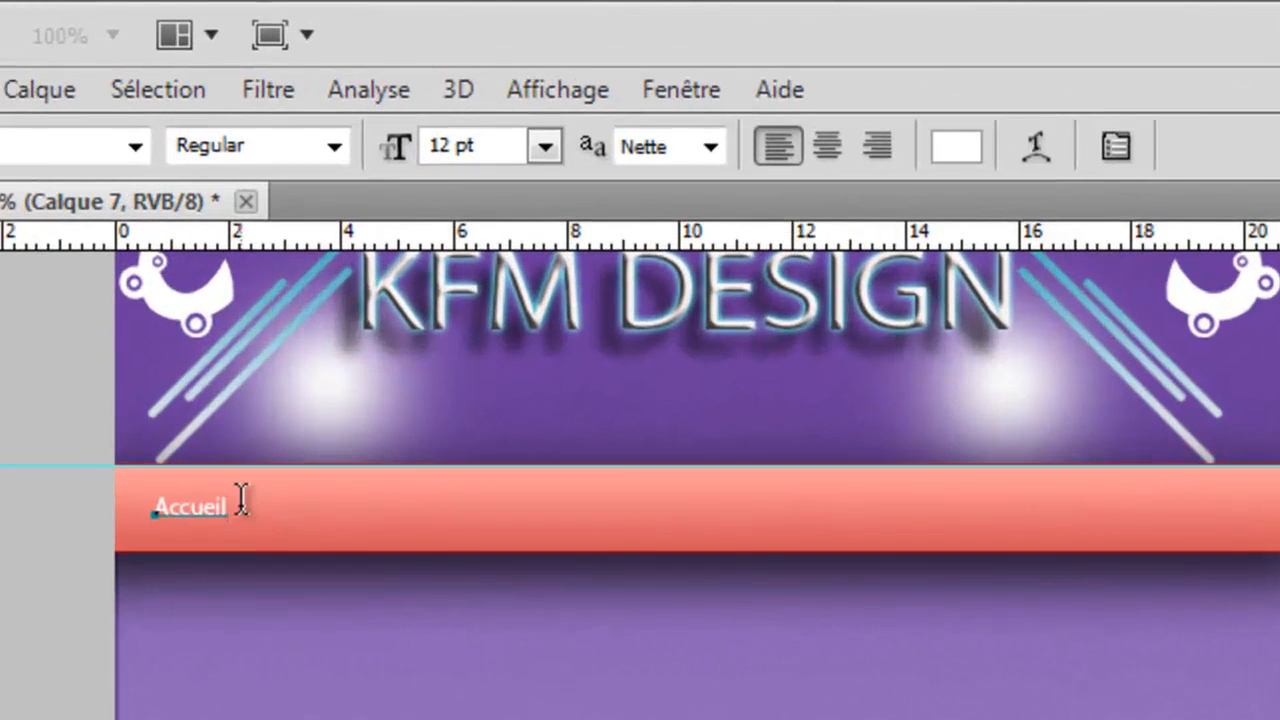
key(ctrl+a)
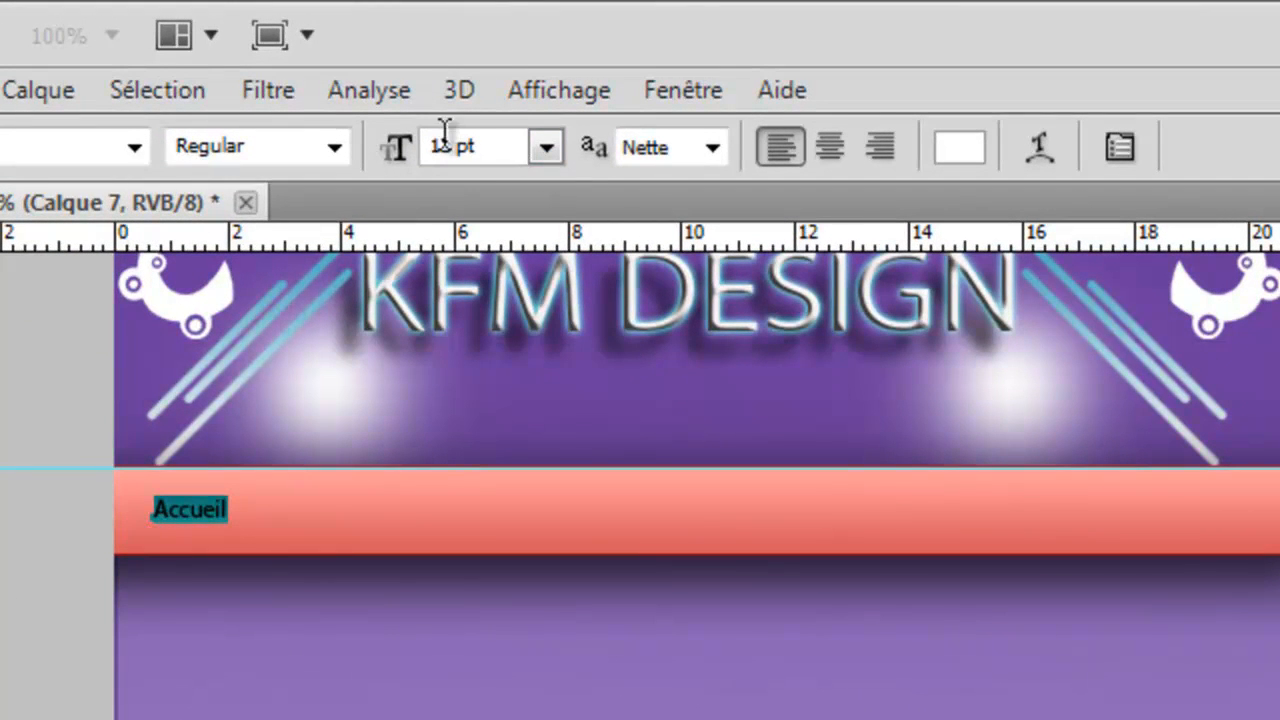
drag(400, 150, 430, 147)
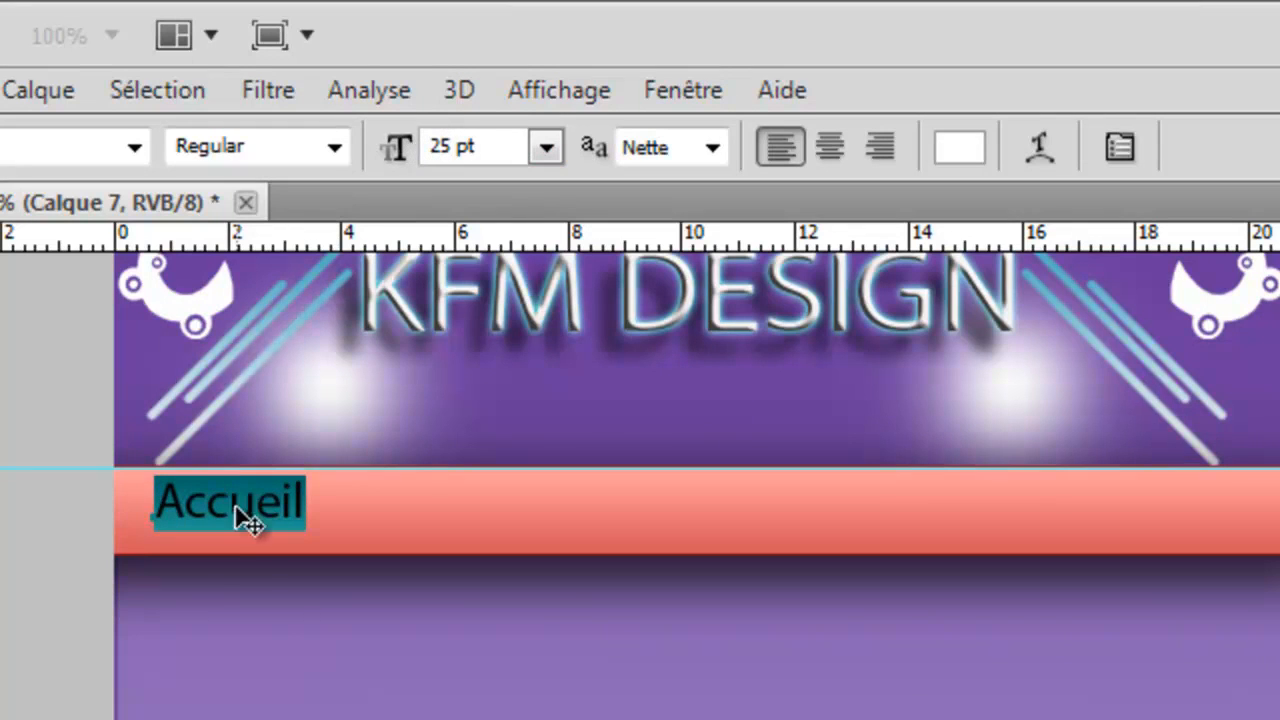
drag(236, 559, 234, 575)
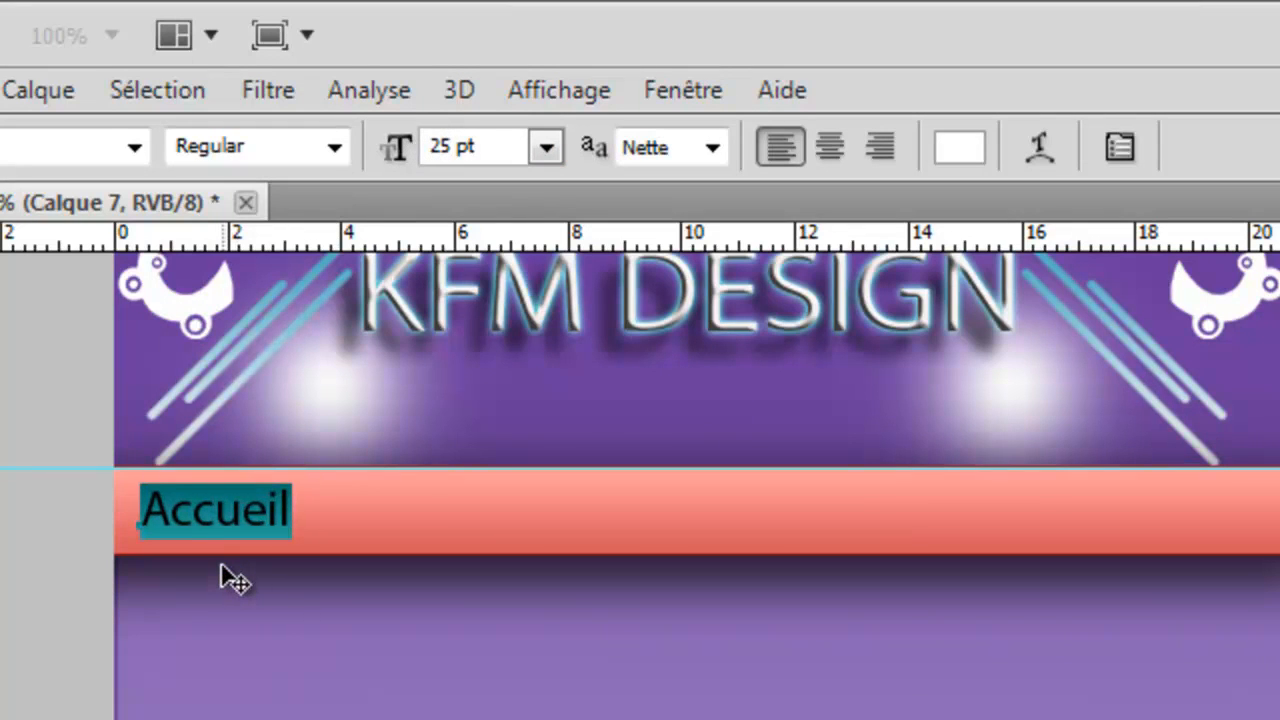
Add the entry "Apropos" after "Accueil" on the same text line, separated by several spaces.
click(218, 513)
click(136, 510)
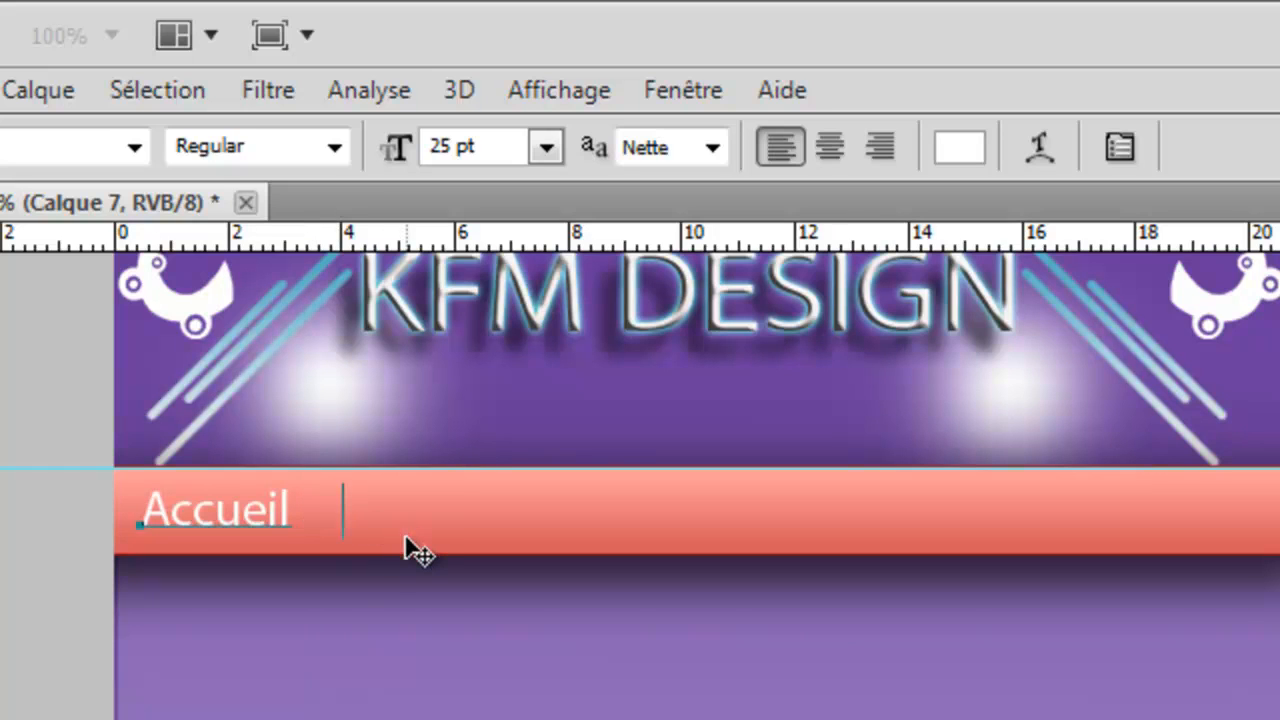
text(Apropos)
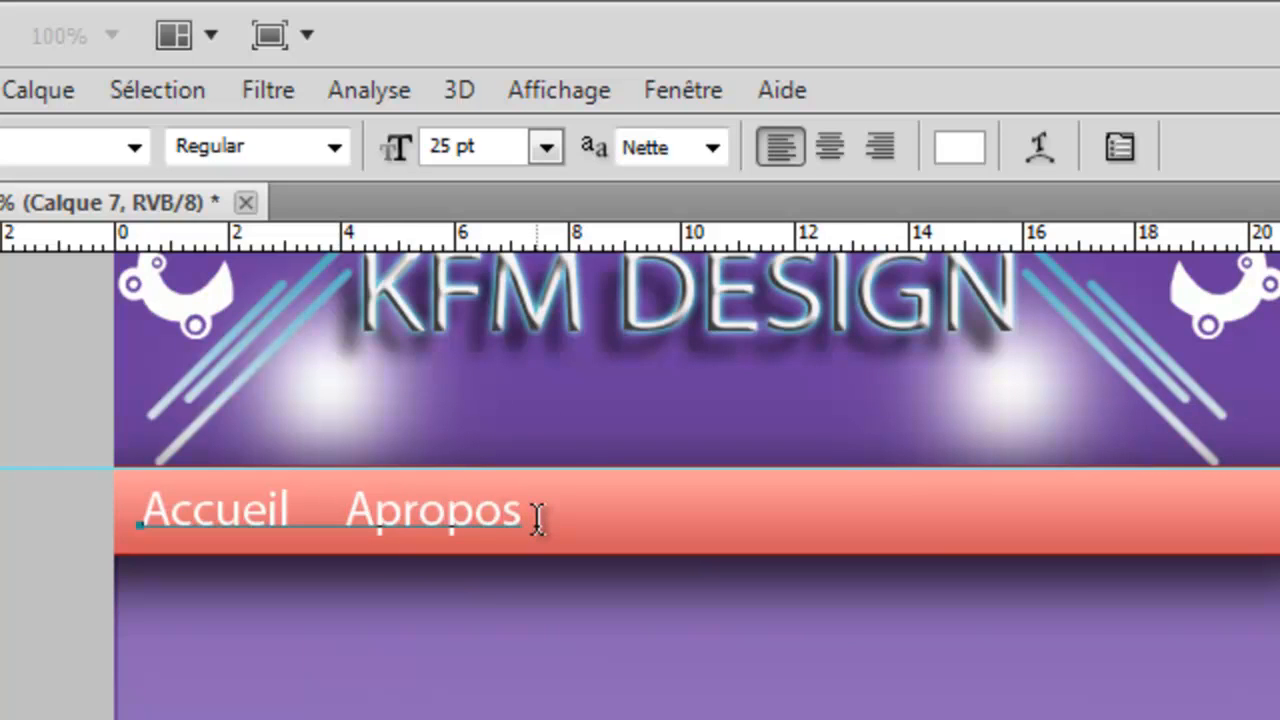
Replace "Apropos" with "Qui sommes nous", add the spaced entries "Cantacter" and "Service" after it, and dismiss the Windows notification.
drag(537, 518, 346, 520)
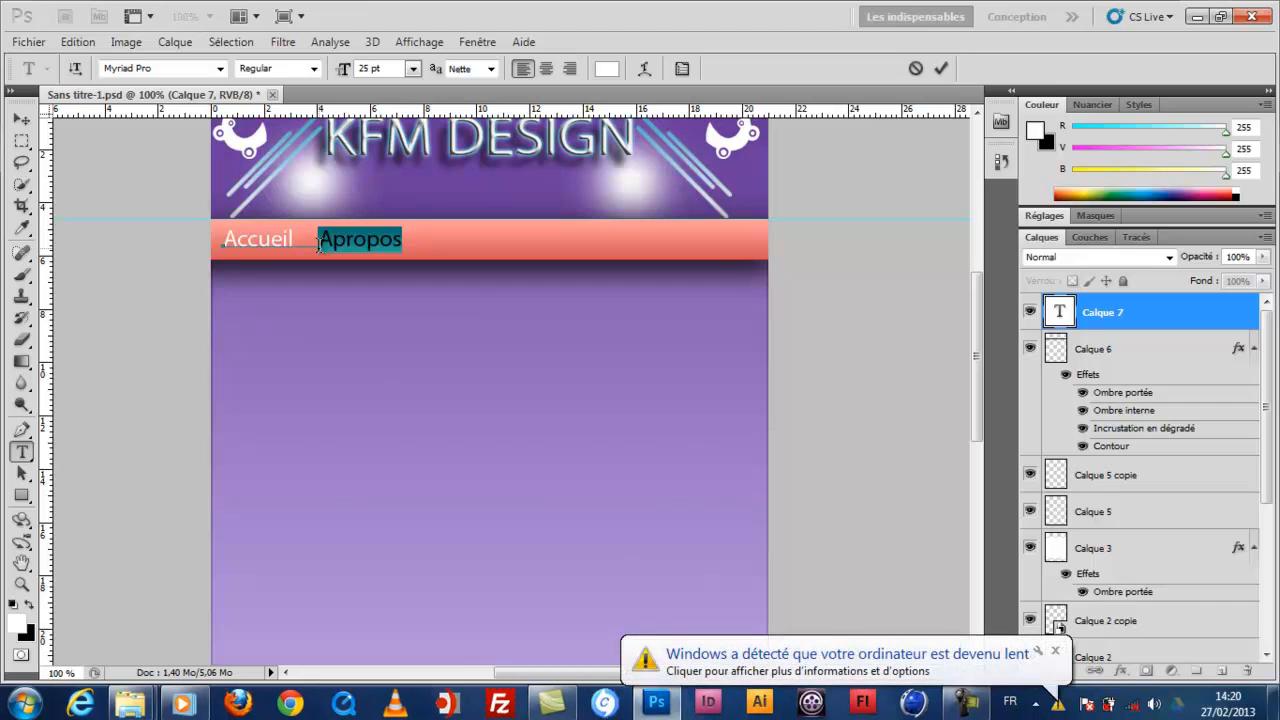
text(q)
key(BackSpace)
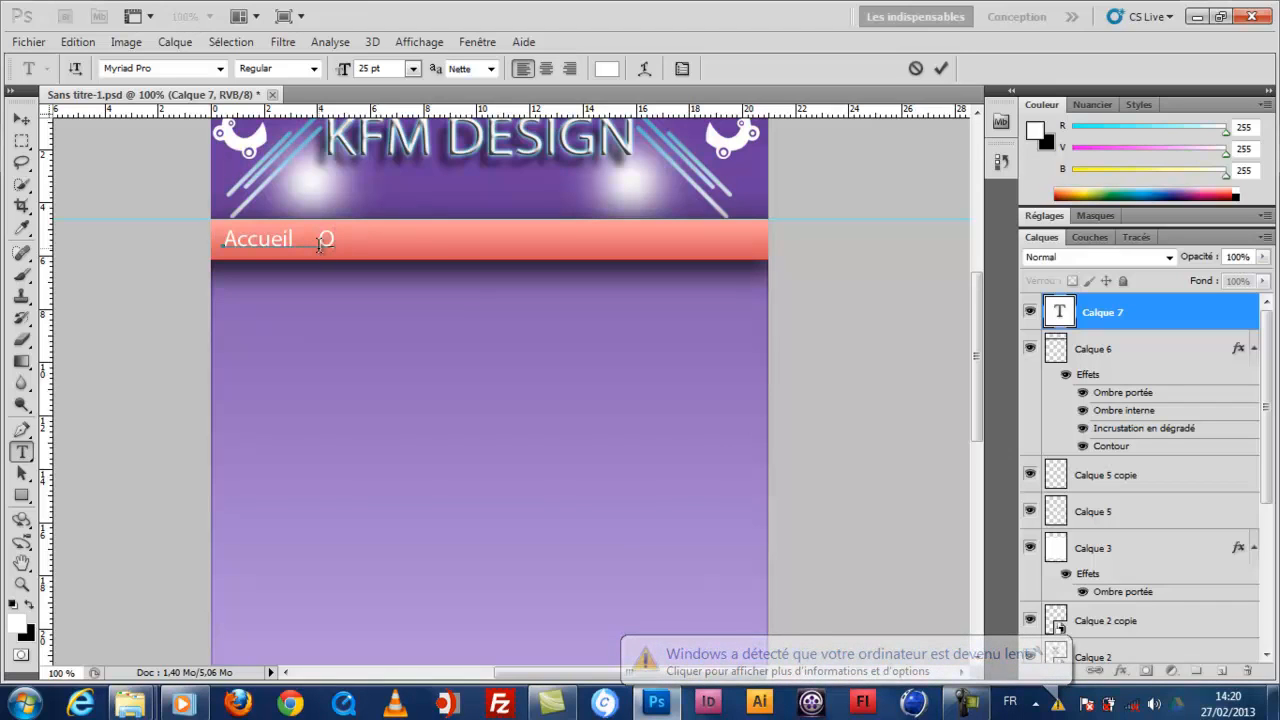
text(Qui s)
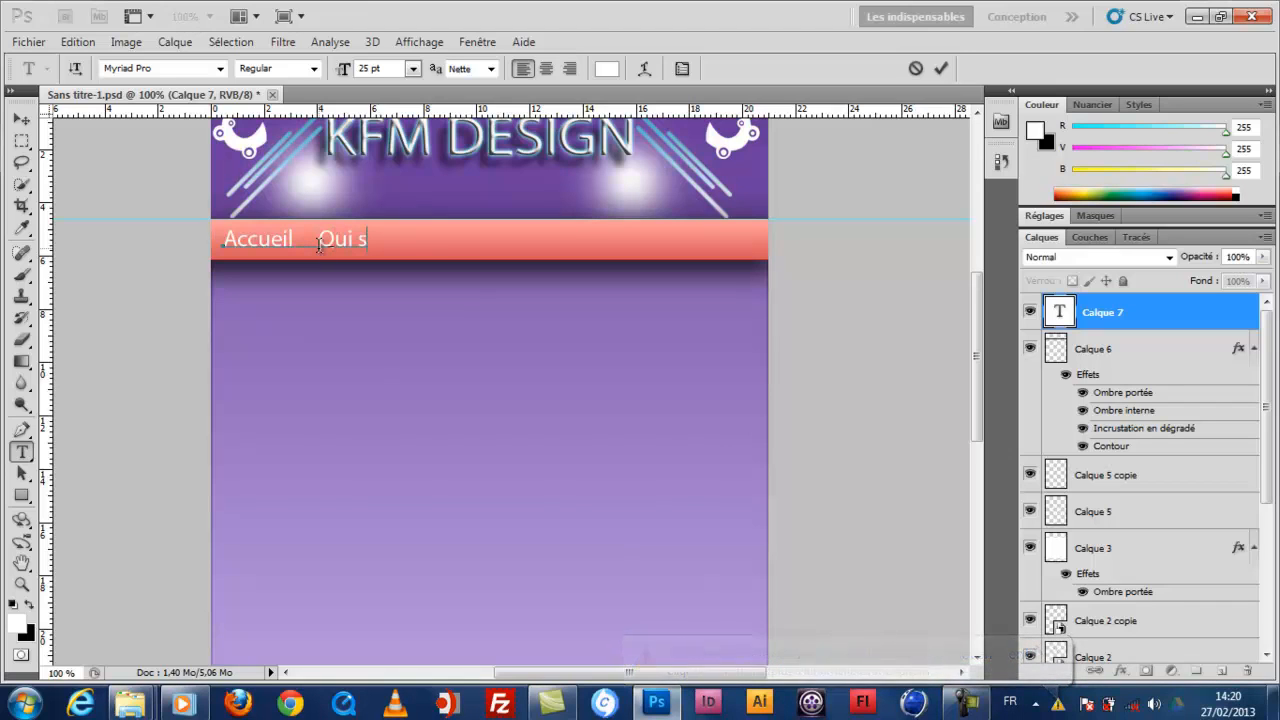
text(ommes)
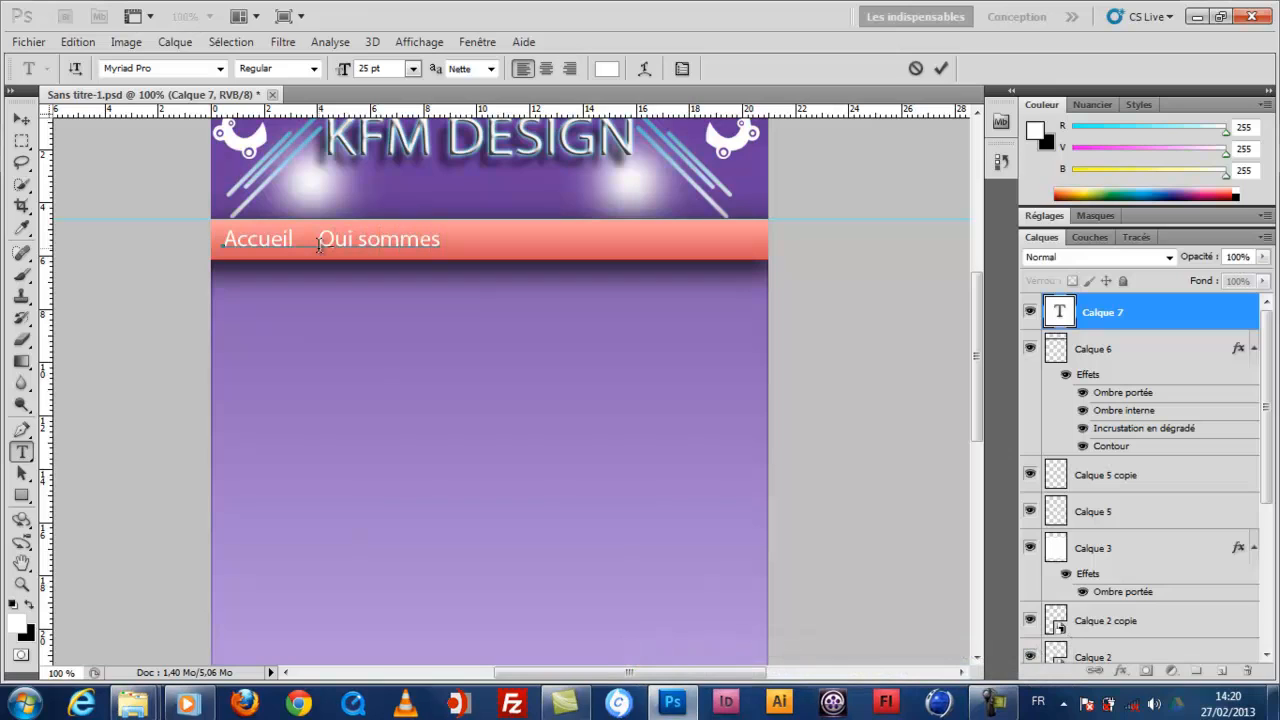
text( N)
key(BackSpace)
text(b)
key(BackSpace)
text(nous    Cantacter)
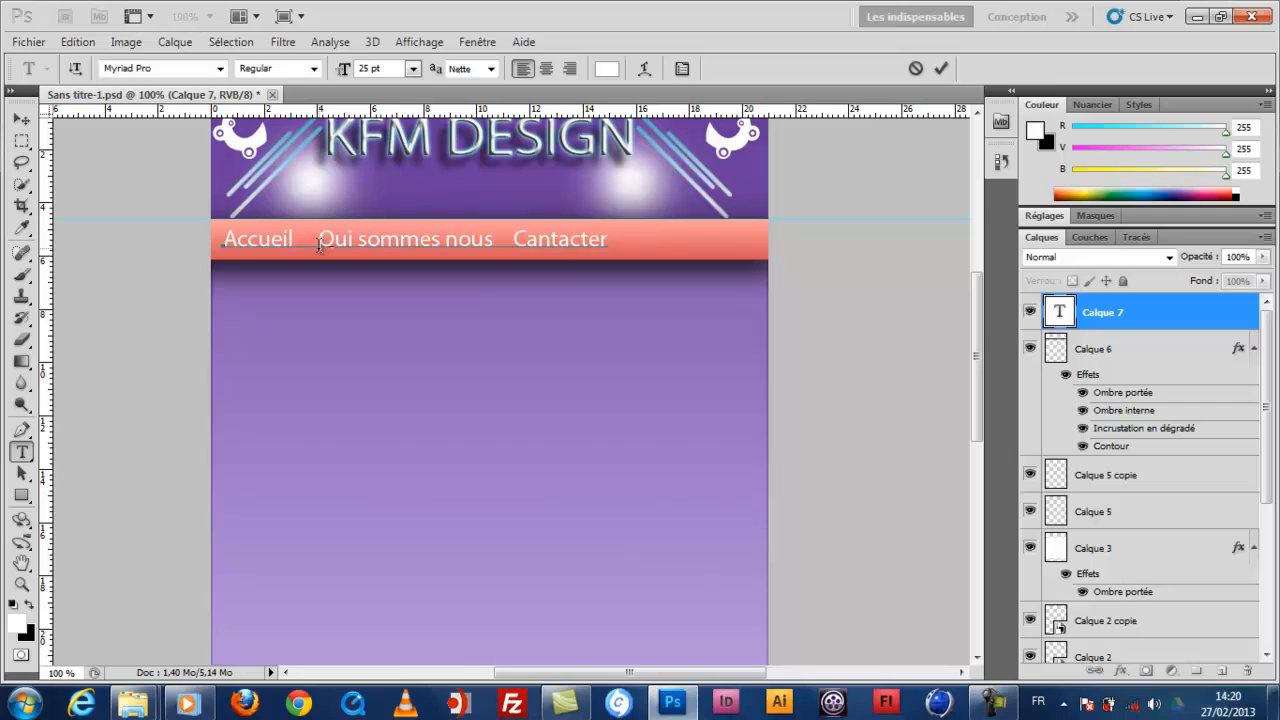
text(Service)
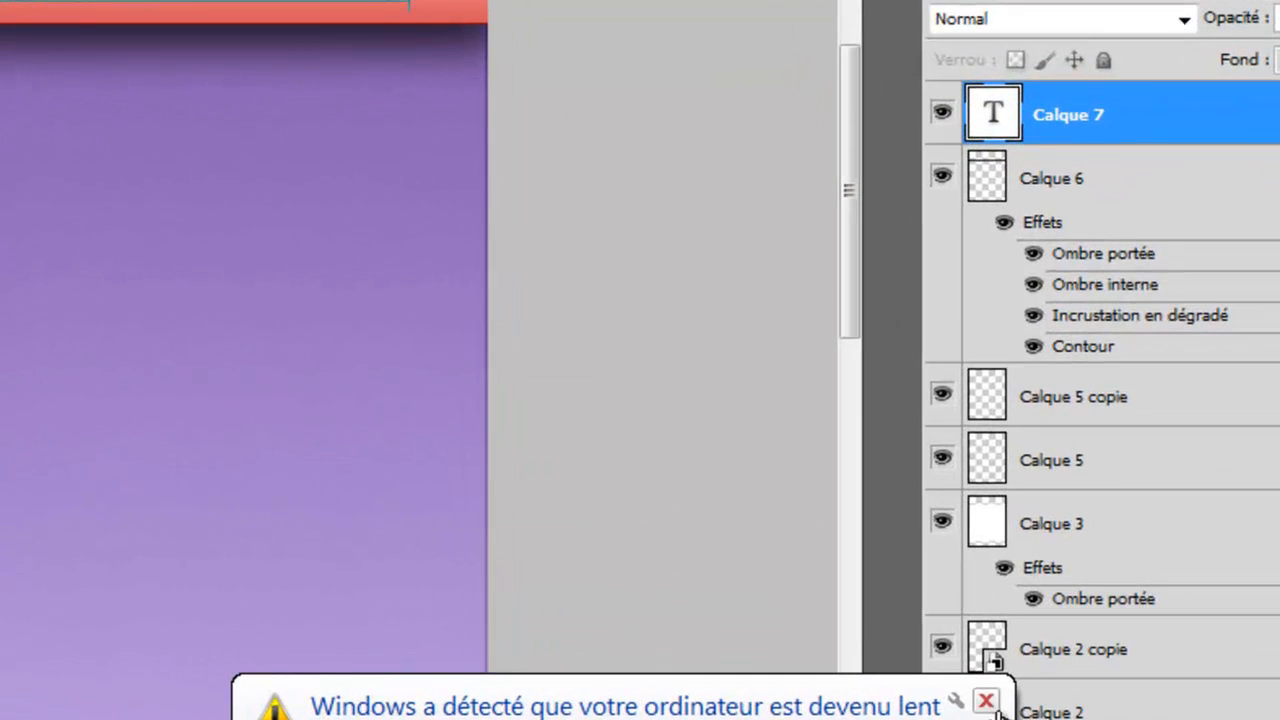
click(986, 702)
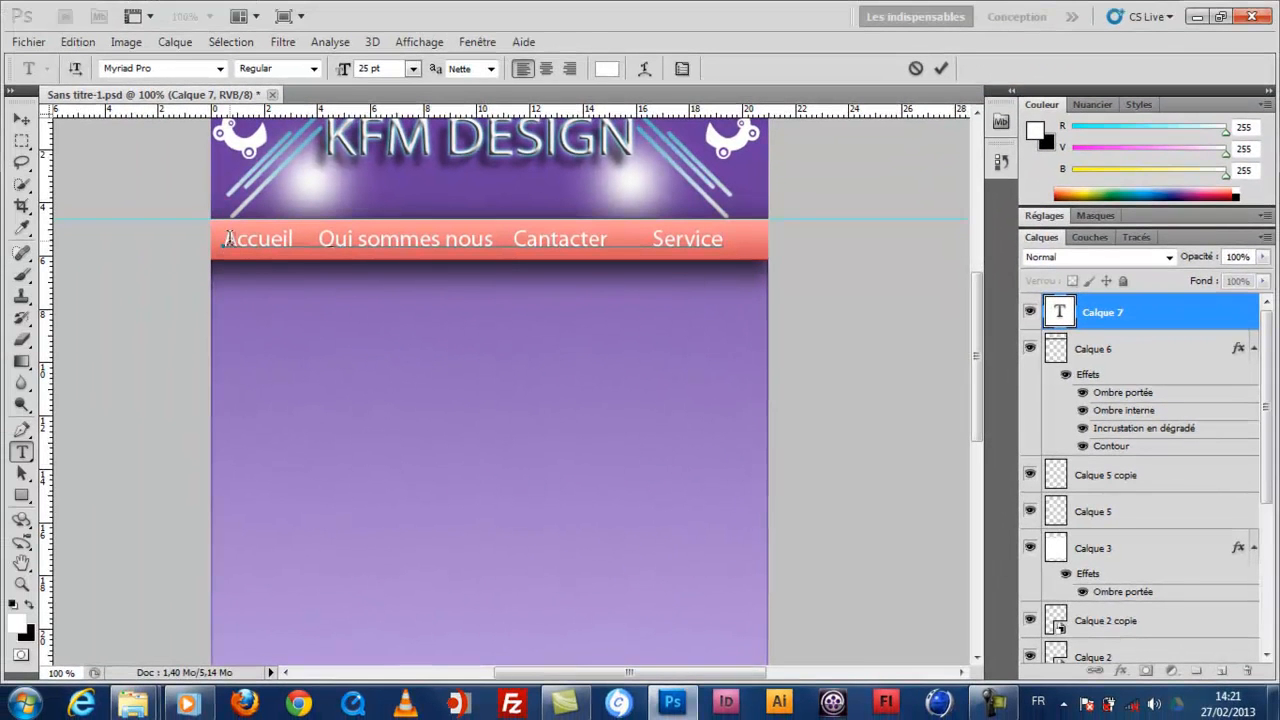
Commit the menu text, open its layer's blending options, and lower the overall opacity to 35%.
drag(222, 240, 810, 246)
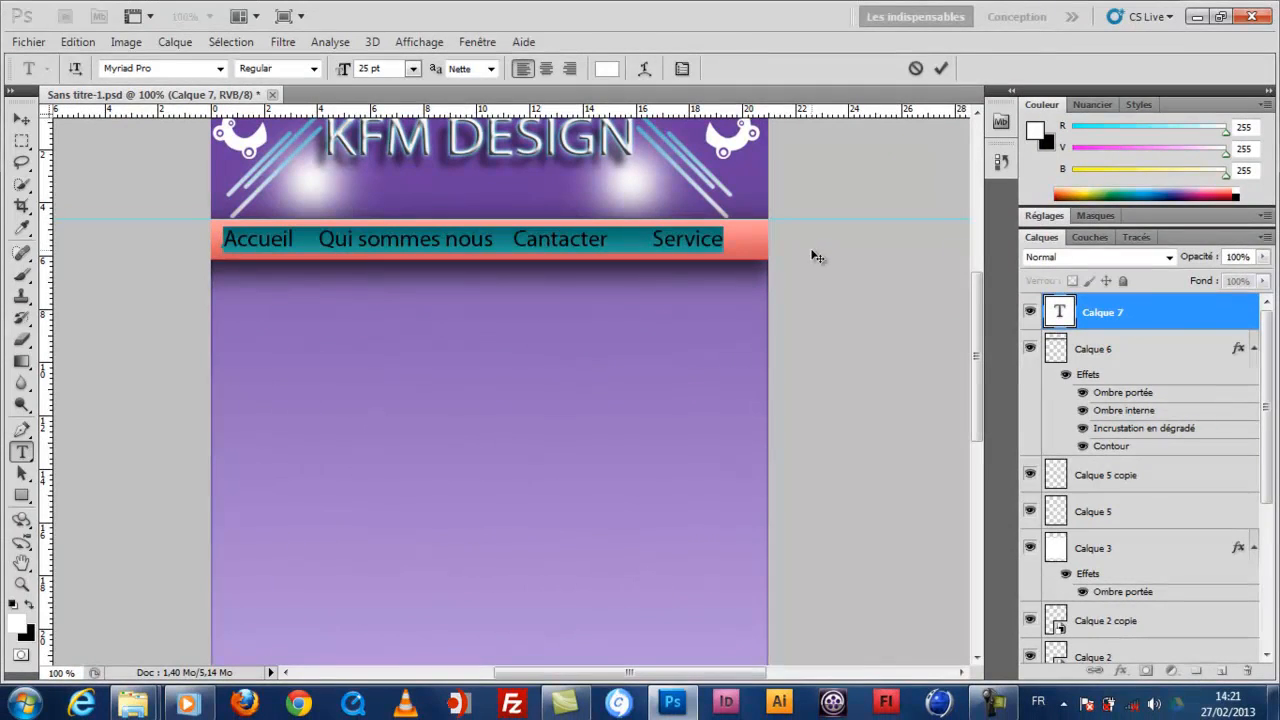
double_click(1201, 313)
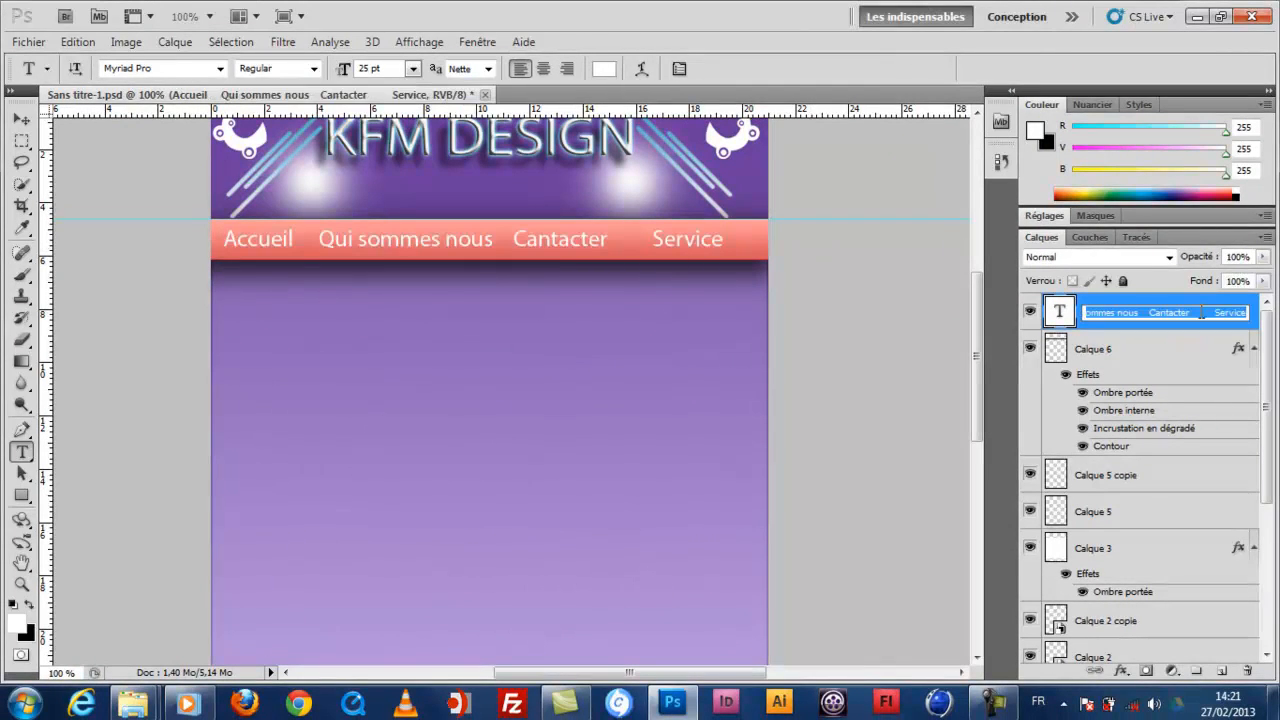
double_click(1203, 302)
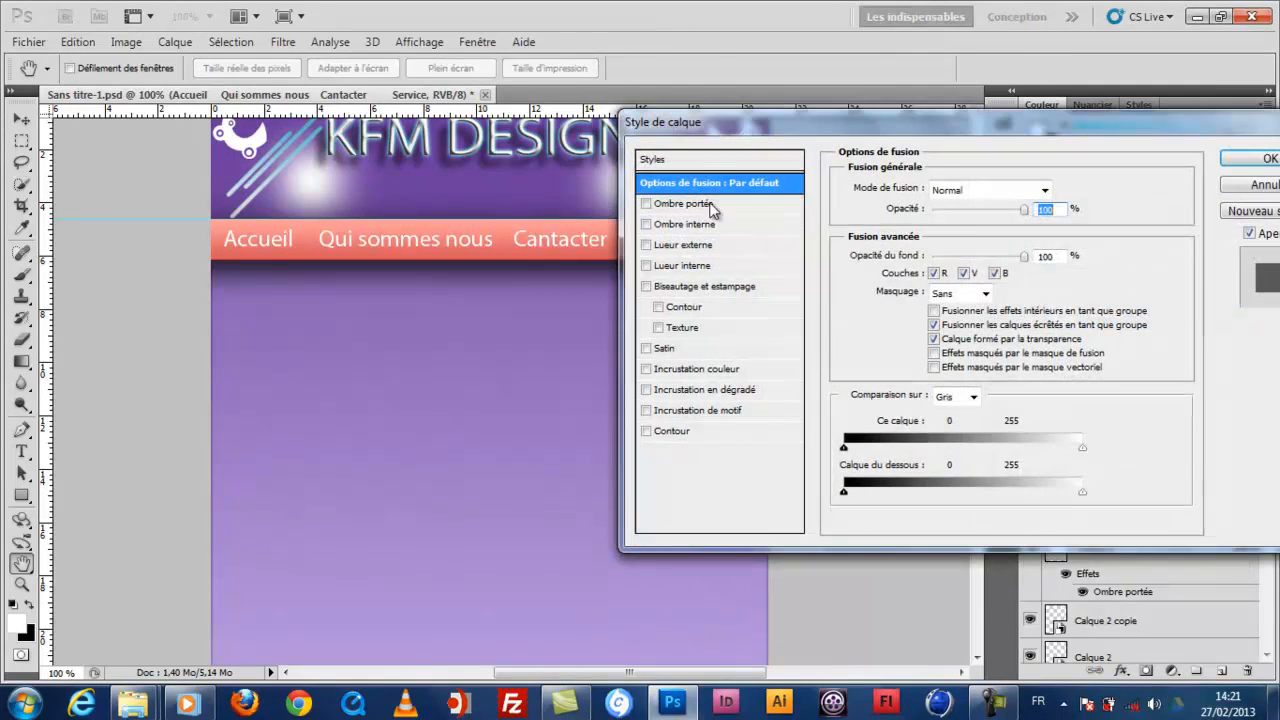
click(697, 161)
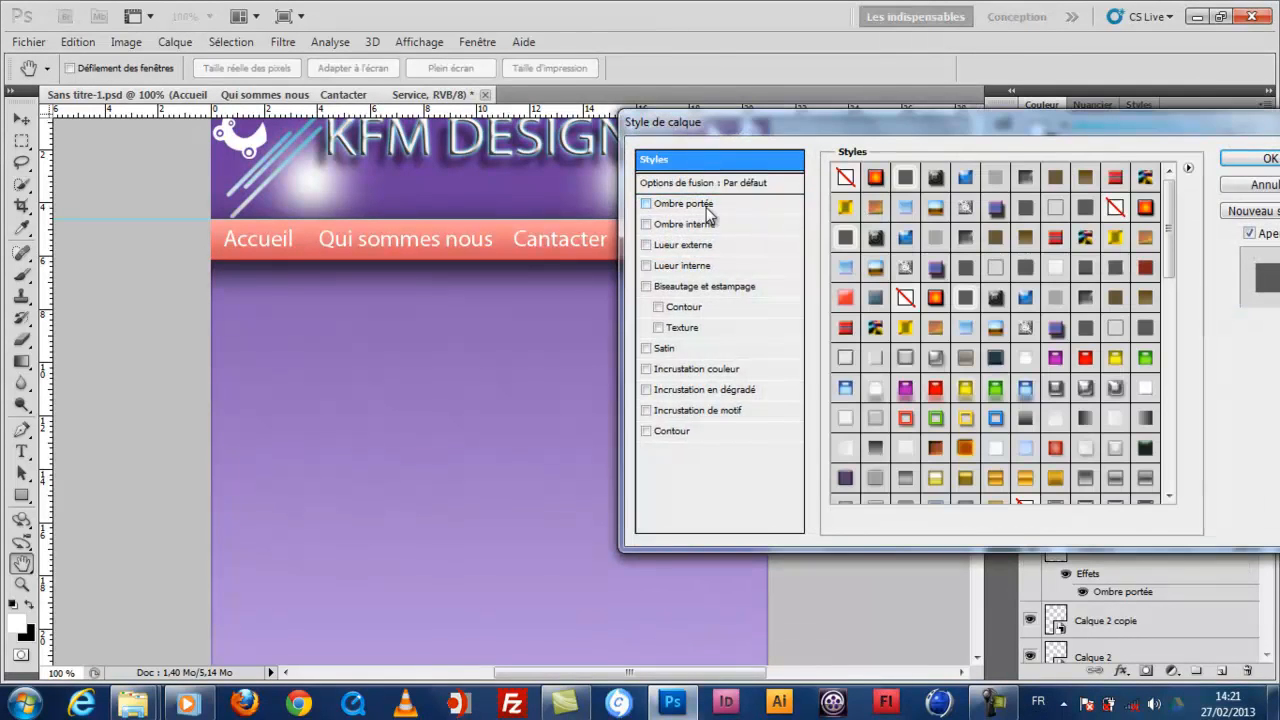
click(710, 186)
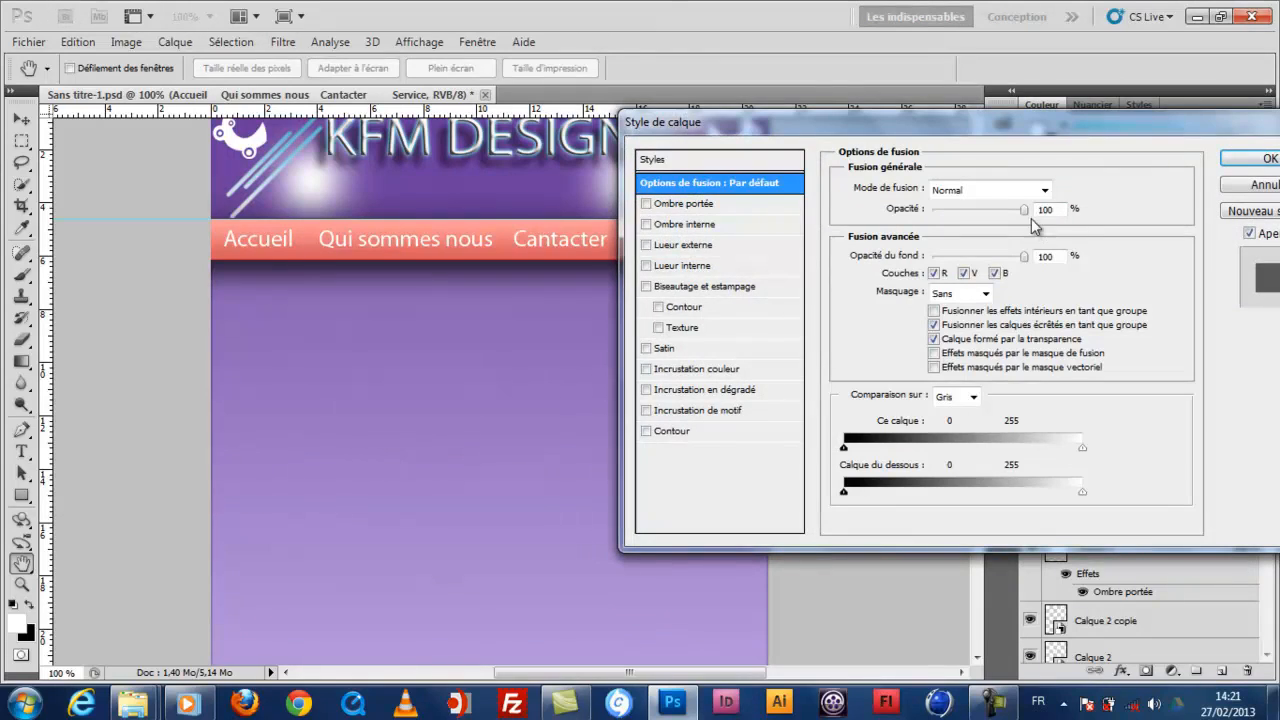
drag(1024, 210, 966, 219)
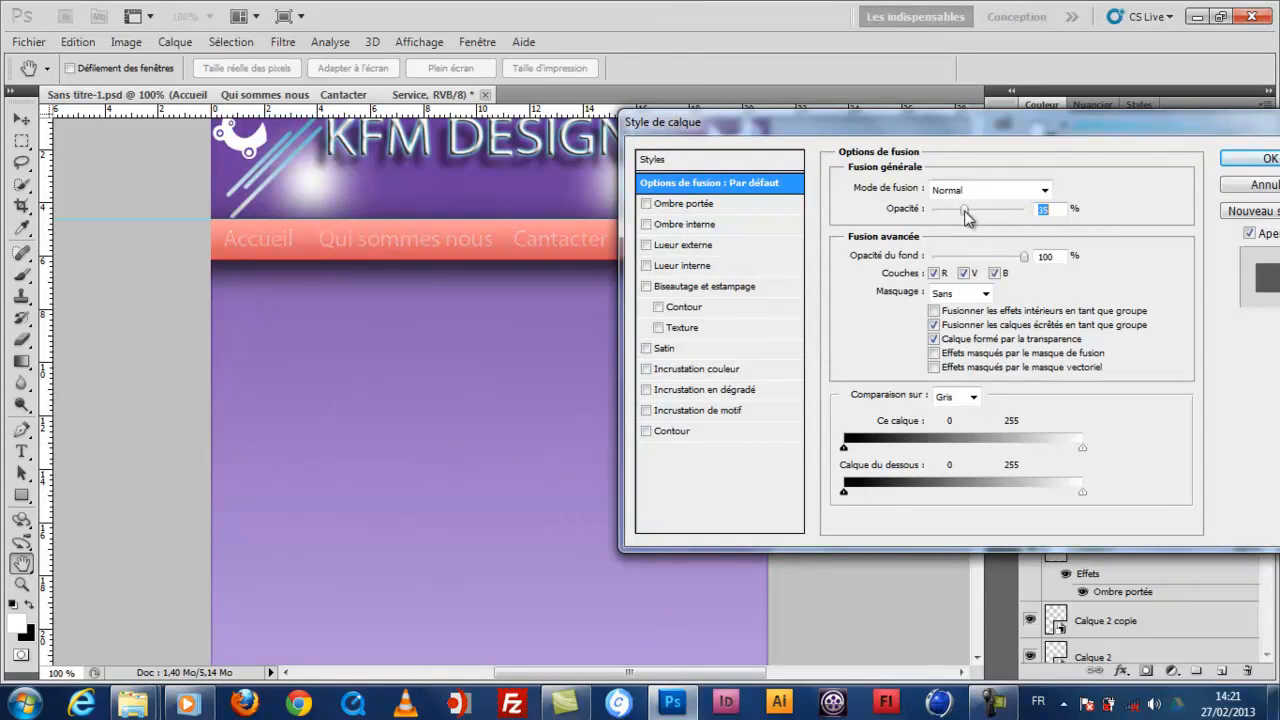
Enable Bevel and Emboss with its Contour option on the menu text layer and increase the contour range.
click(674, 309)
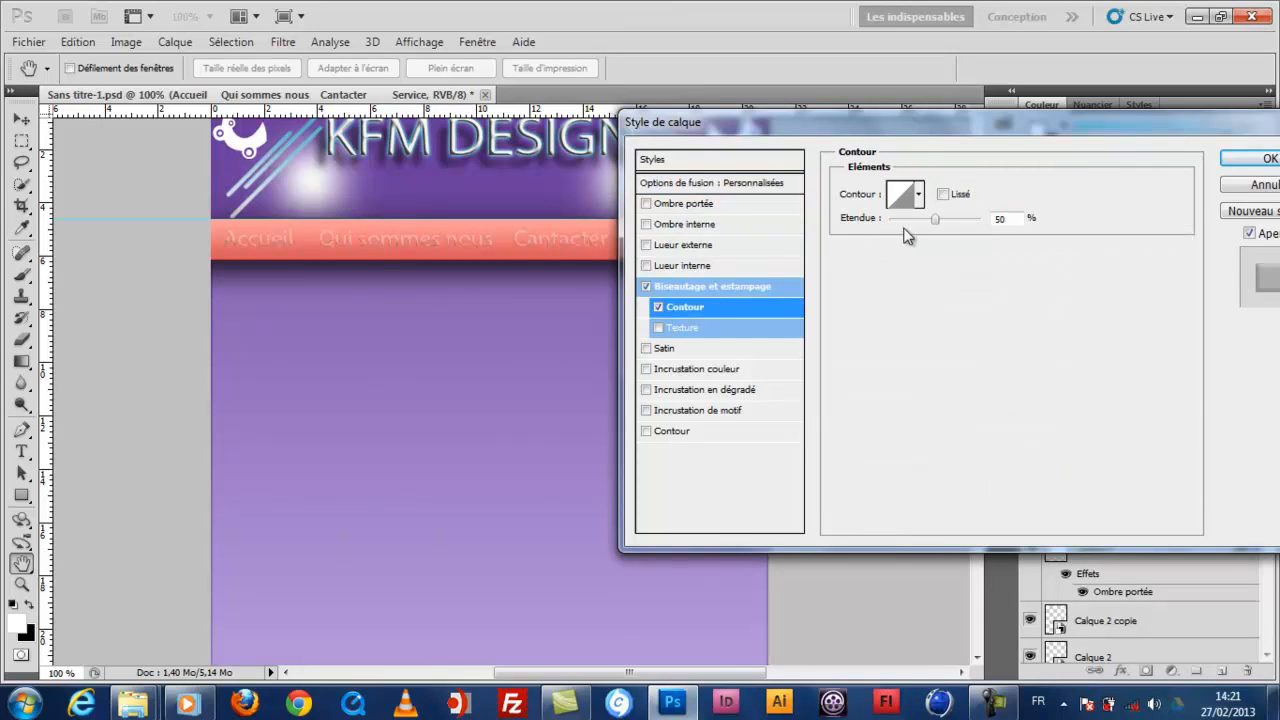
drag(934, 220, 998, 226)
click(646, 203)
click(646, 204)
Add an inner shadow to the menu text with a 57% choke and a size of 0 px.
click(646, 224)
click(667, 232)
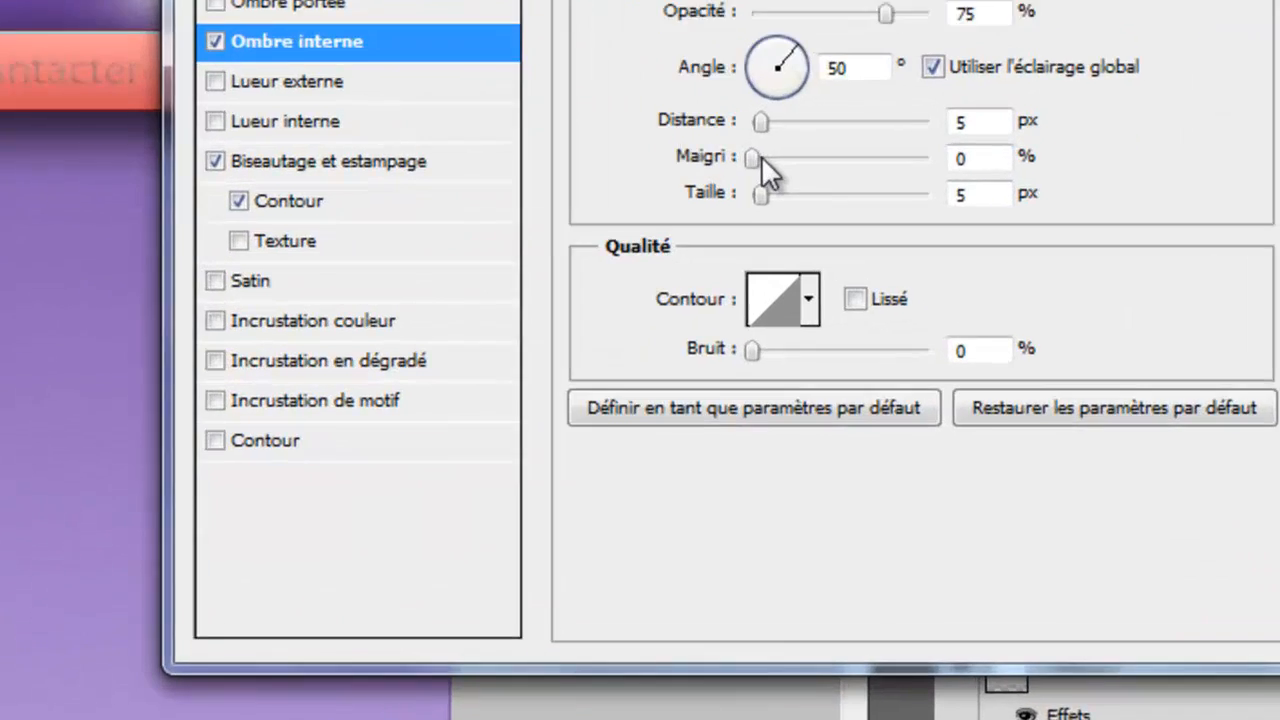
drag(929, 285, 941, 284)
drag(749, 129, 827, 131)
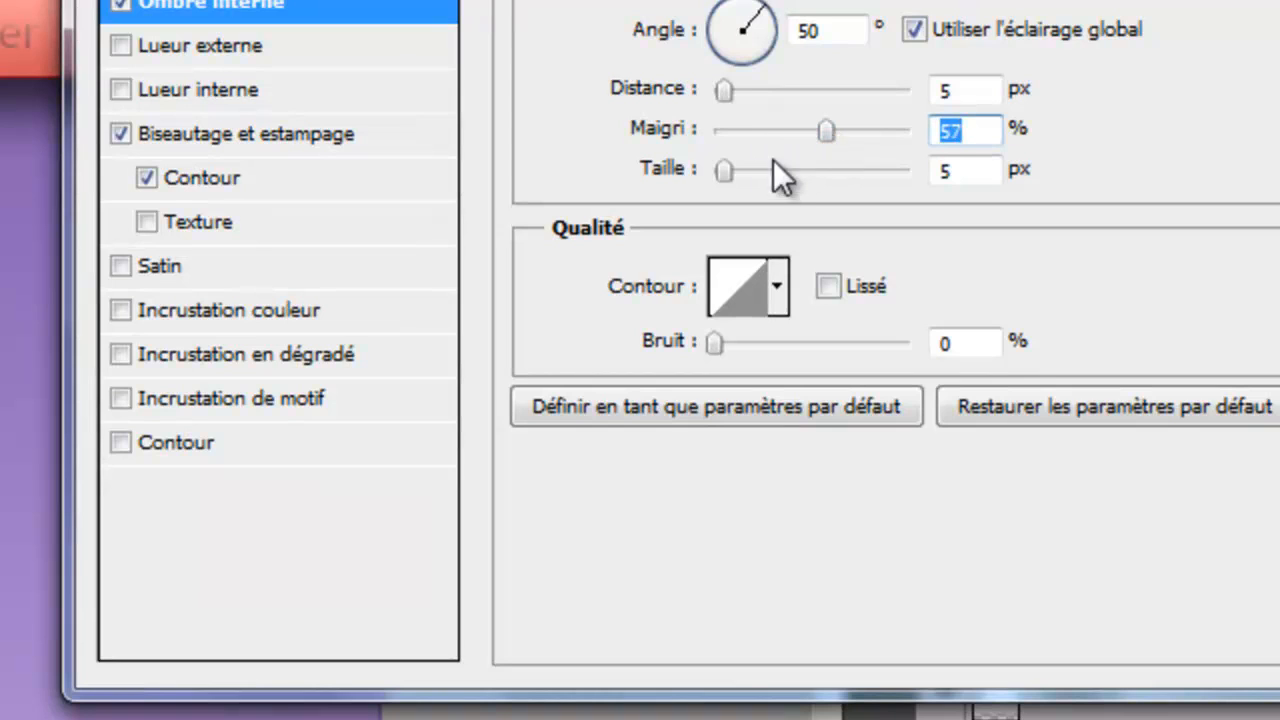
drag(724, 170, 685, 179)
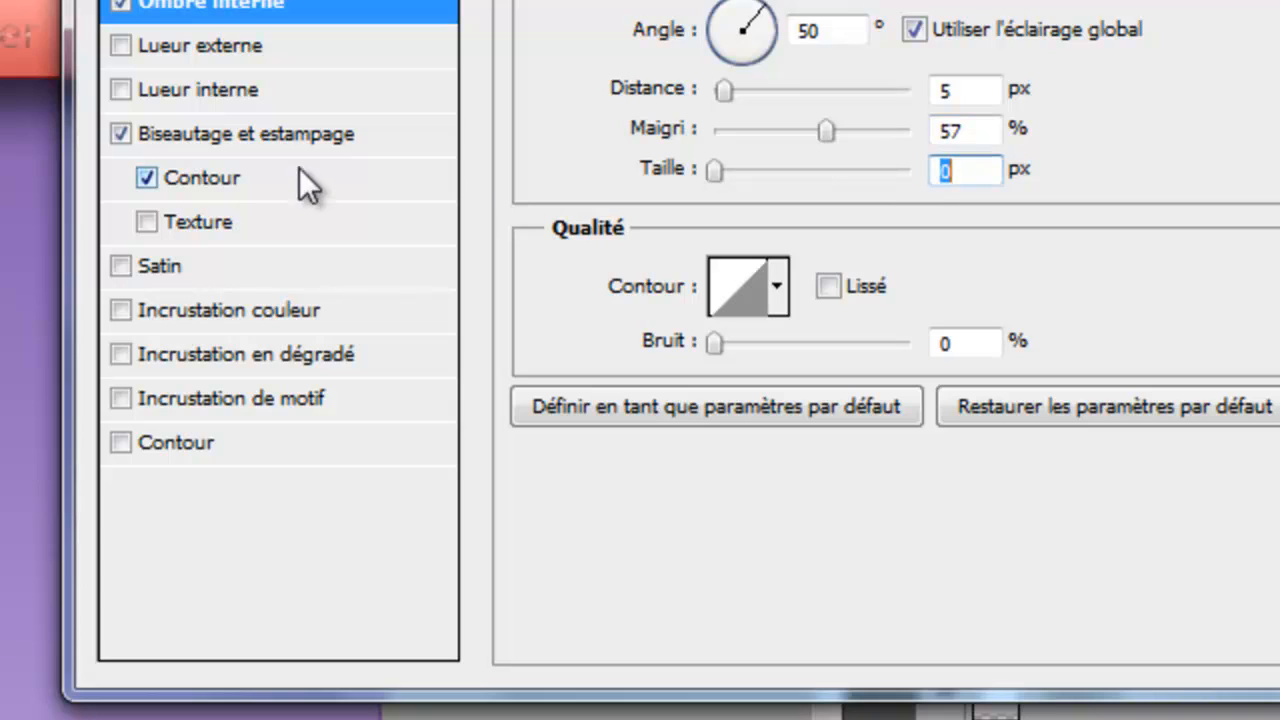
Enable the outer glow on the menu text, set the layer's overall opacity to 70%, and apply the style.
click(122, 45)
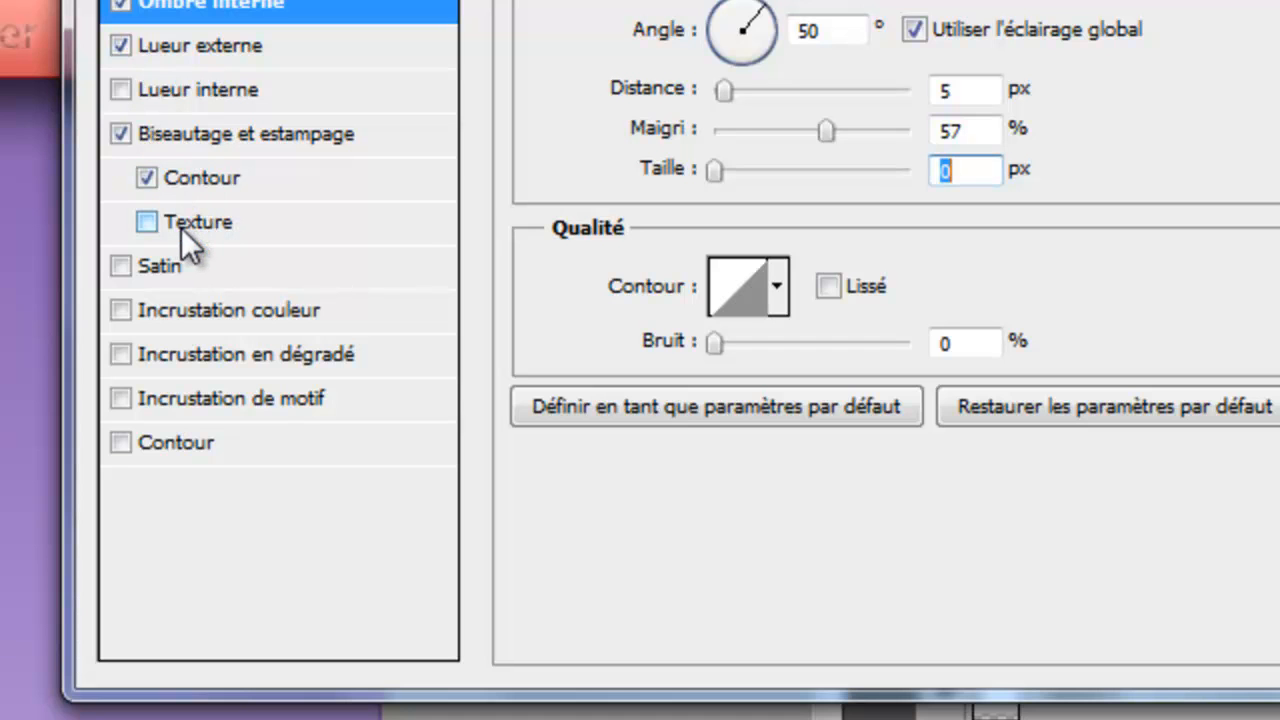
click(129, 446)
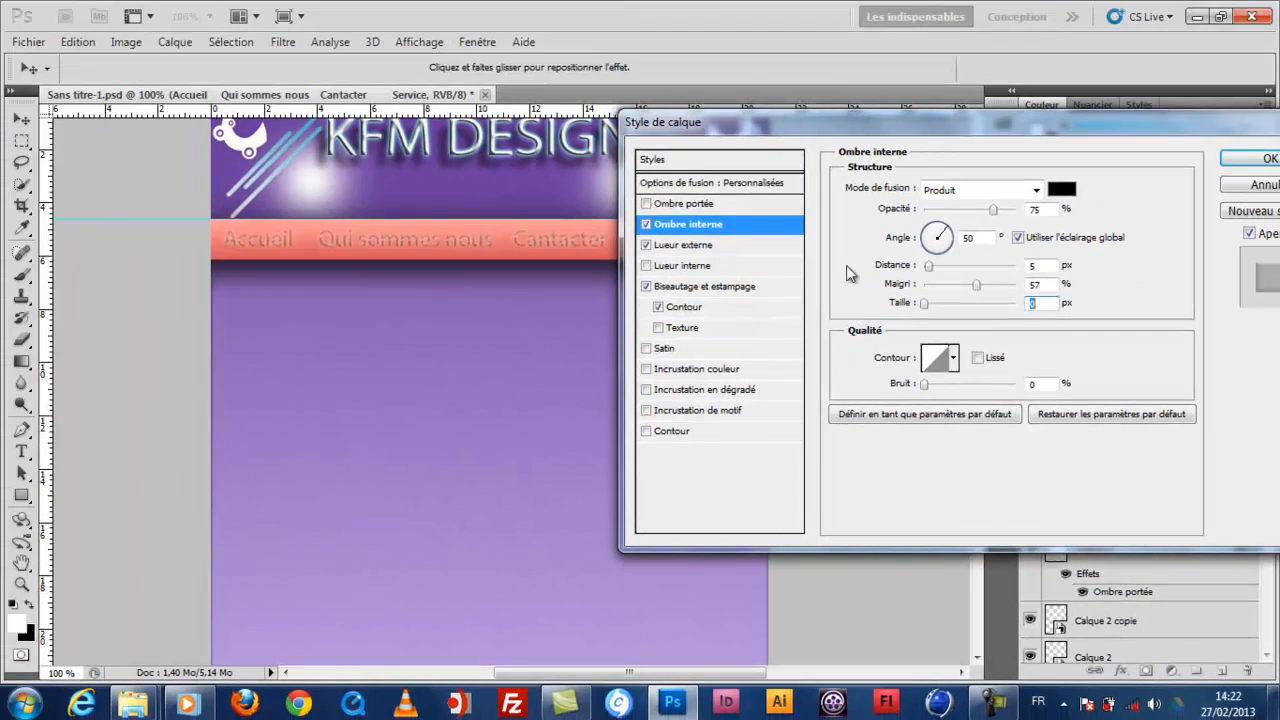
click(705, 183)
drag(969, 212, 999, 220)
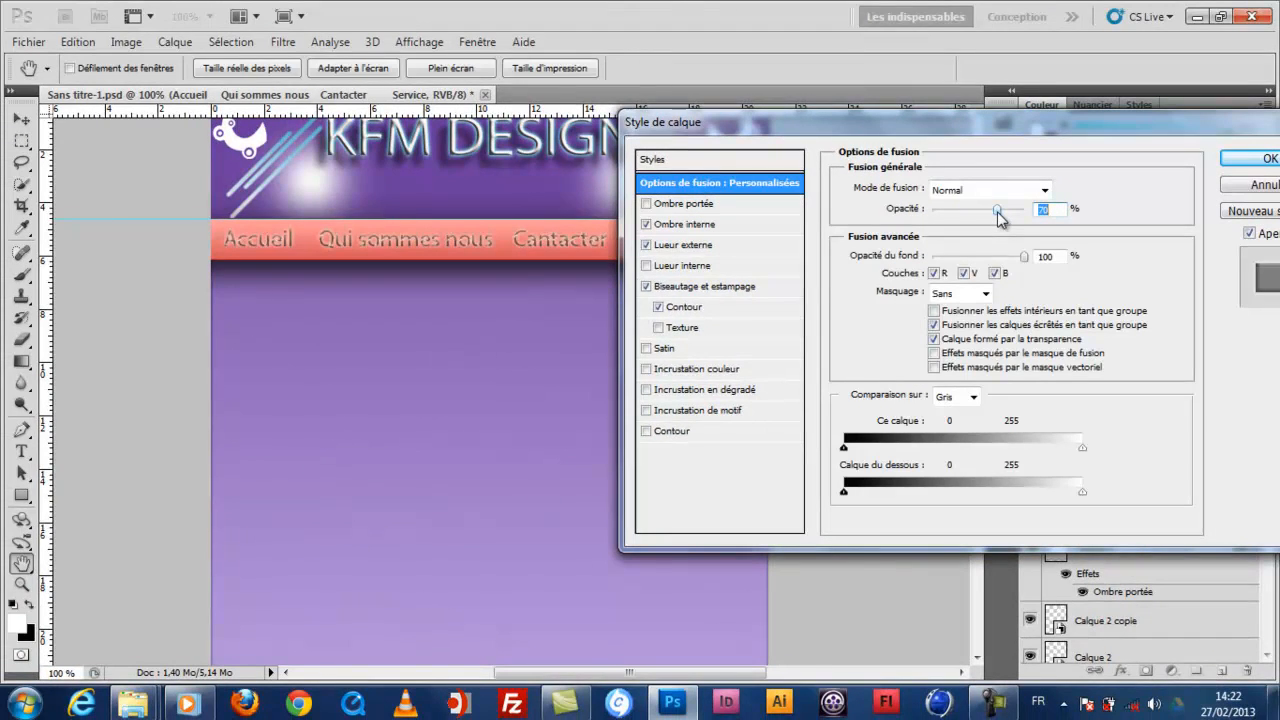
drag(1059, 130, 962, 192)
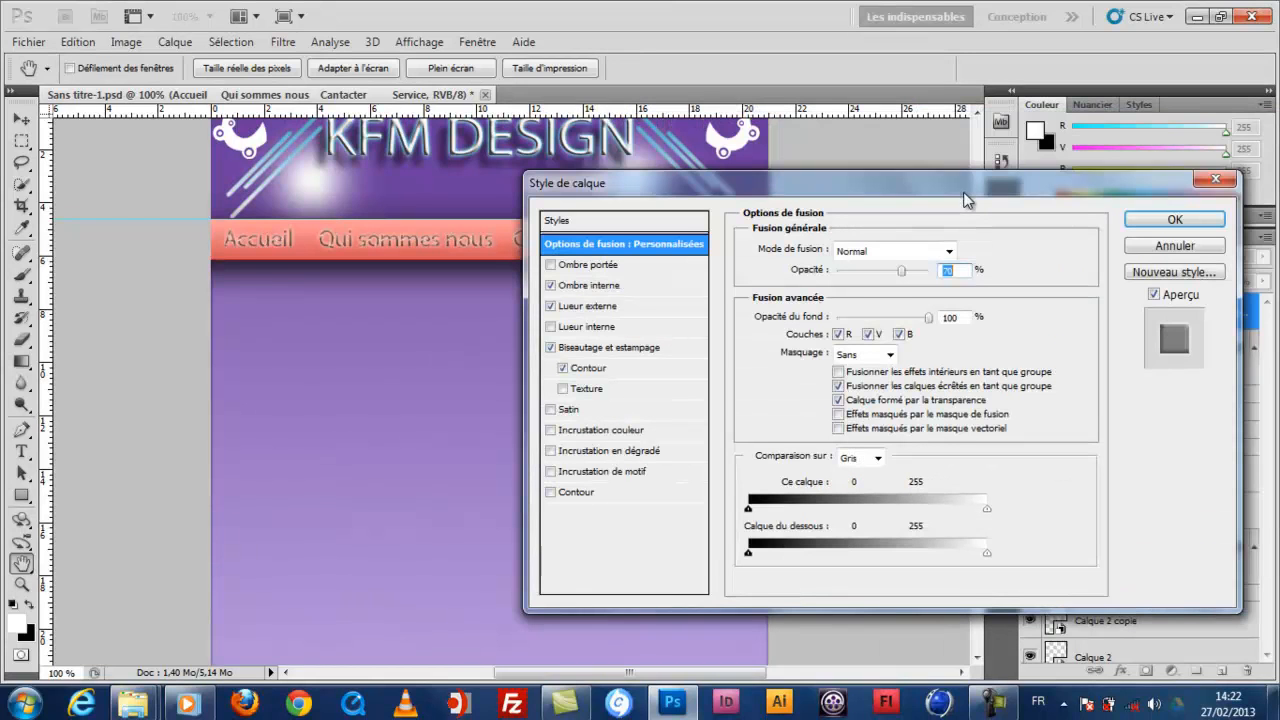
click(1177, 221)
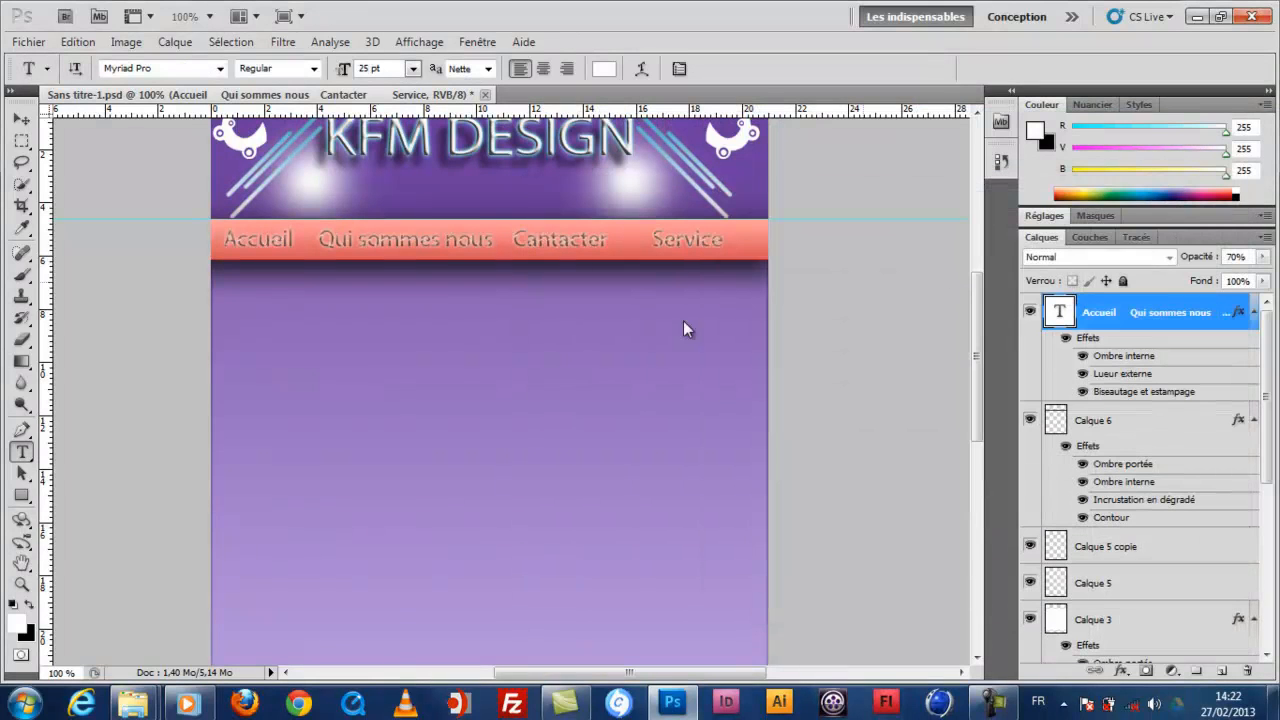
Replace the menu text's inner shadow with a drop shadow at 100% opacity and apply the layer style.
click(21, 585)
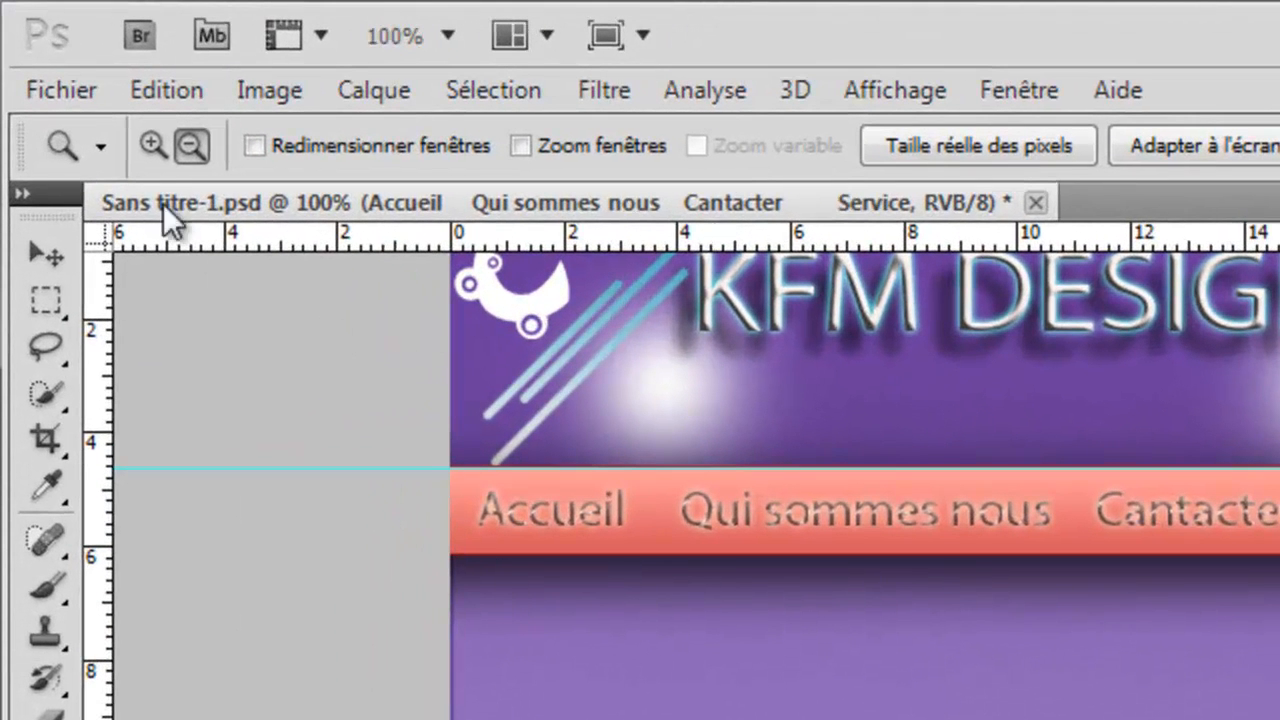
click(154, 145)
click(628, 465)
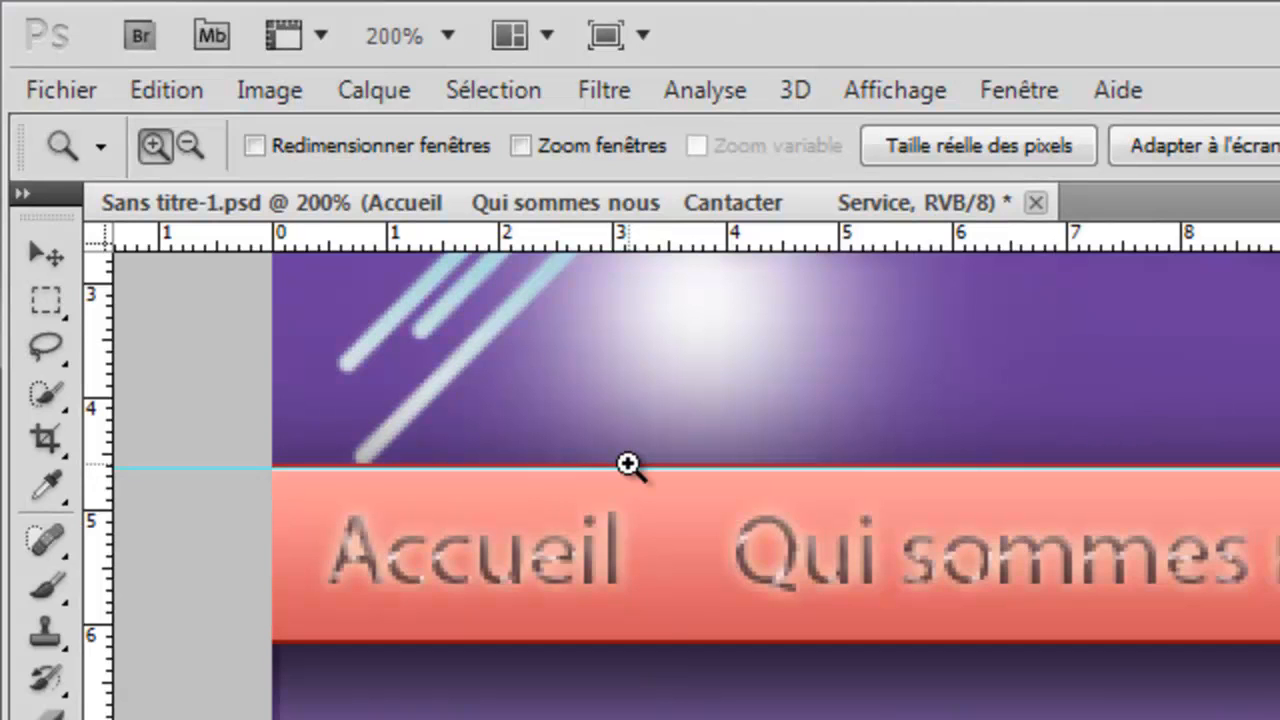
click(190, 145)
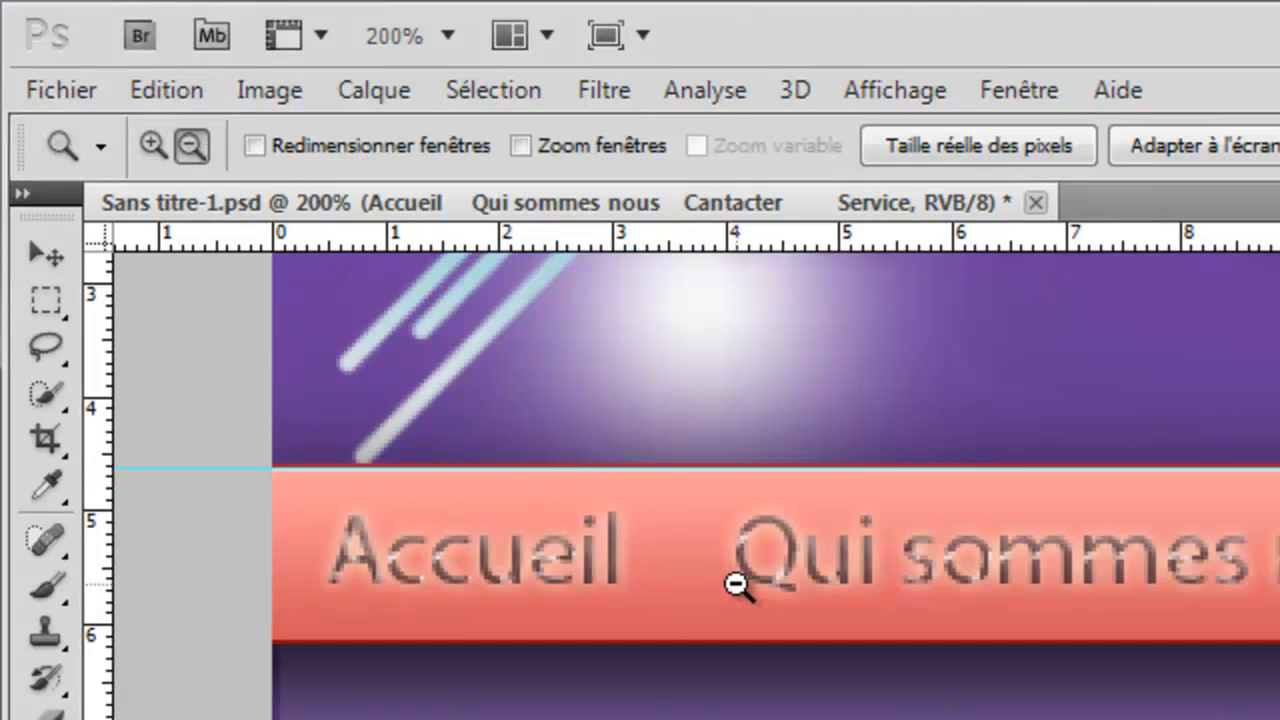
click(737, 585)
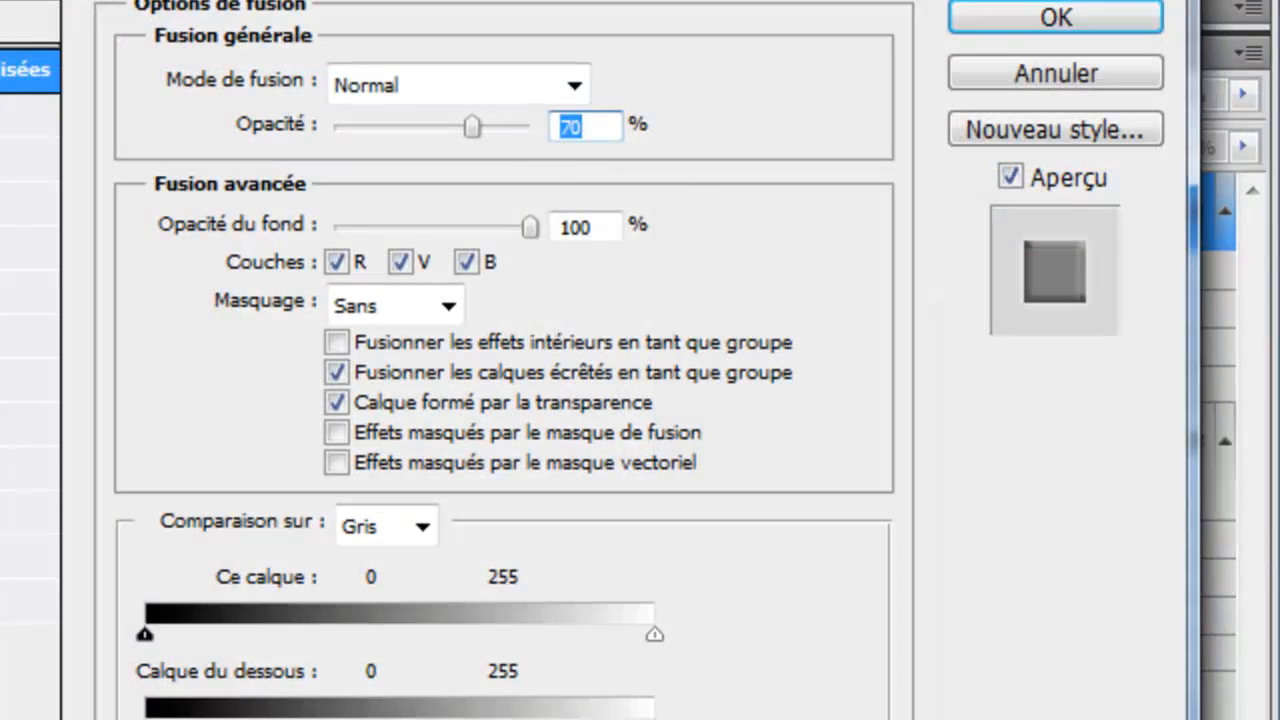
click(30, 115)
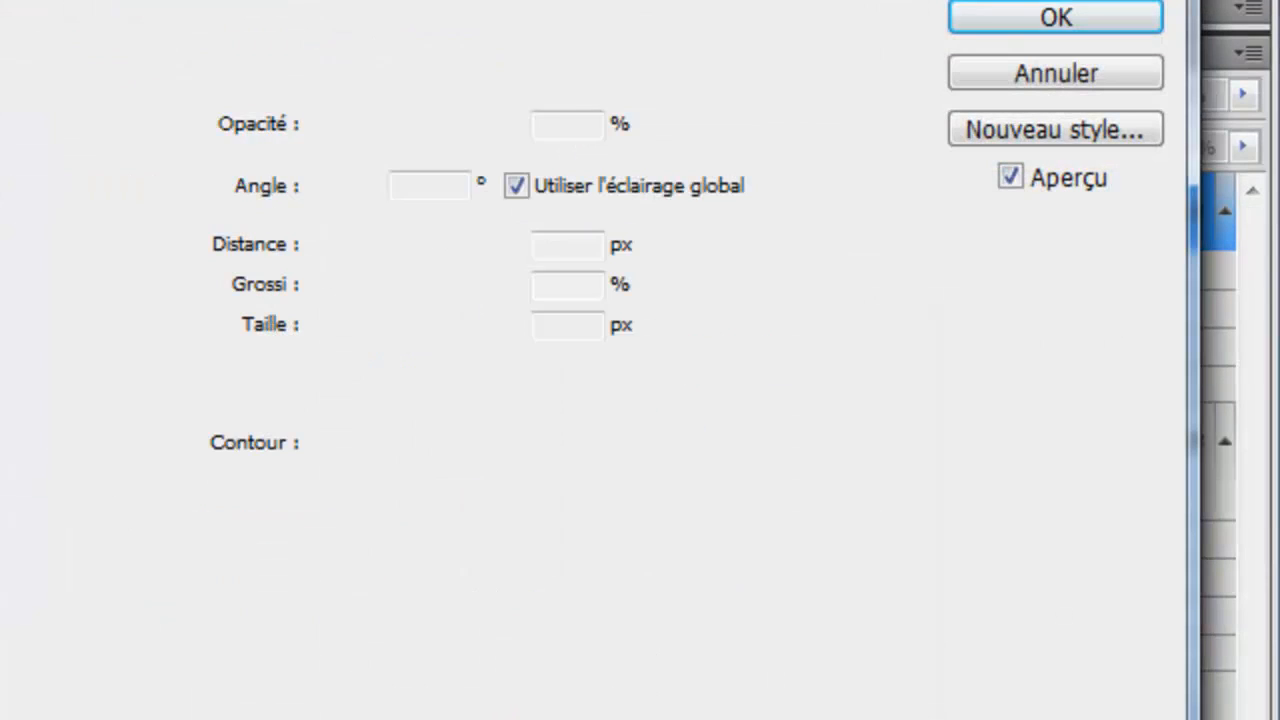
drag(473, 130, 553, 141)
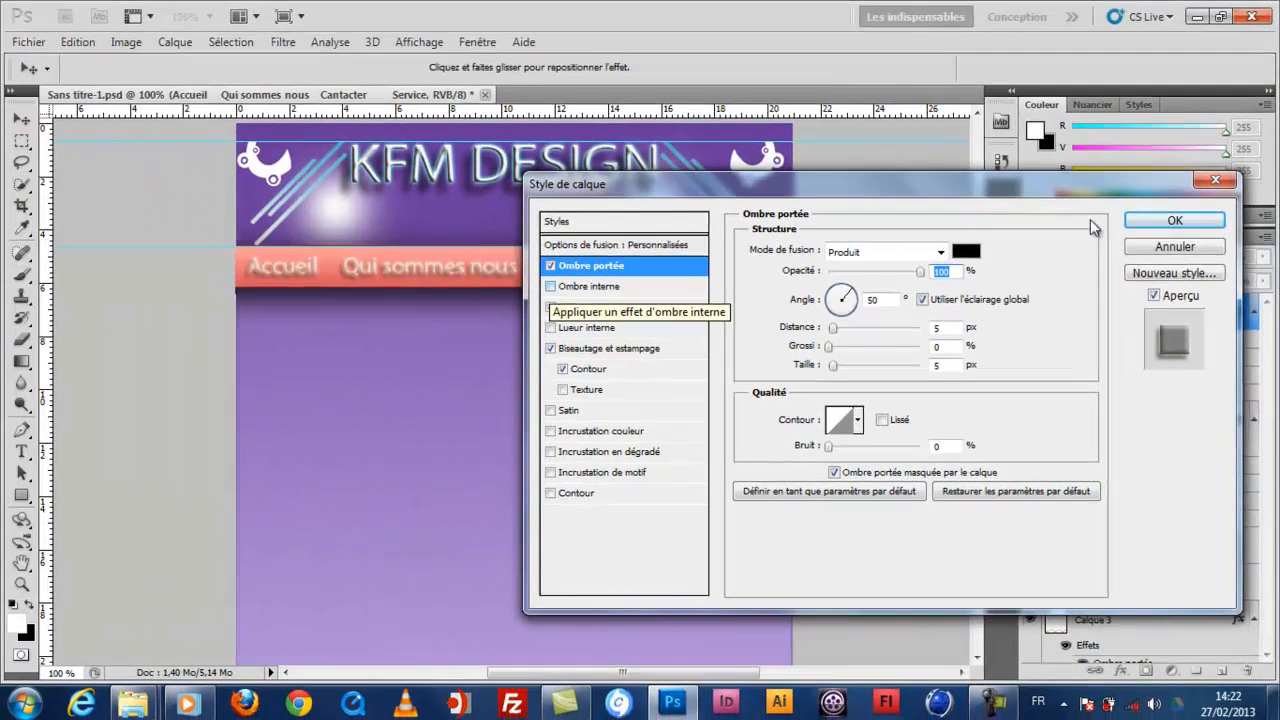
click(1168, 222)
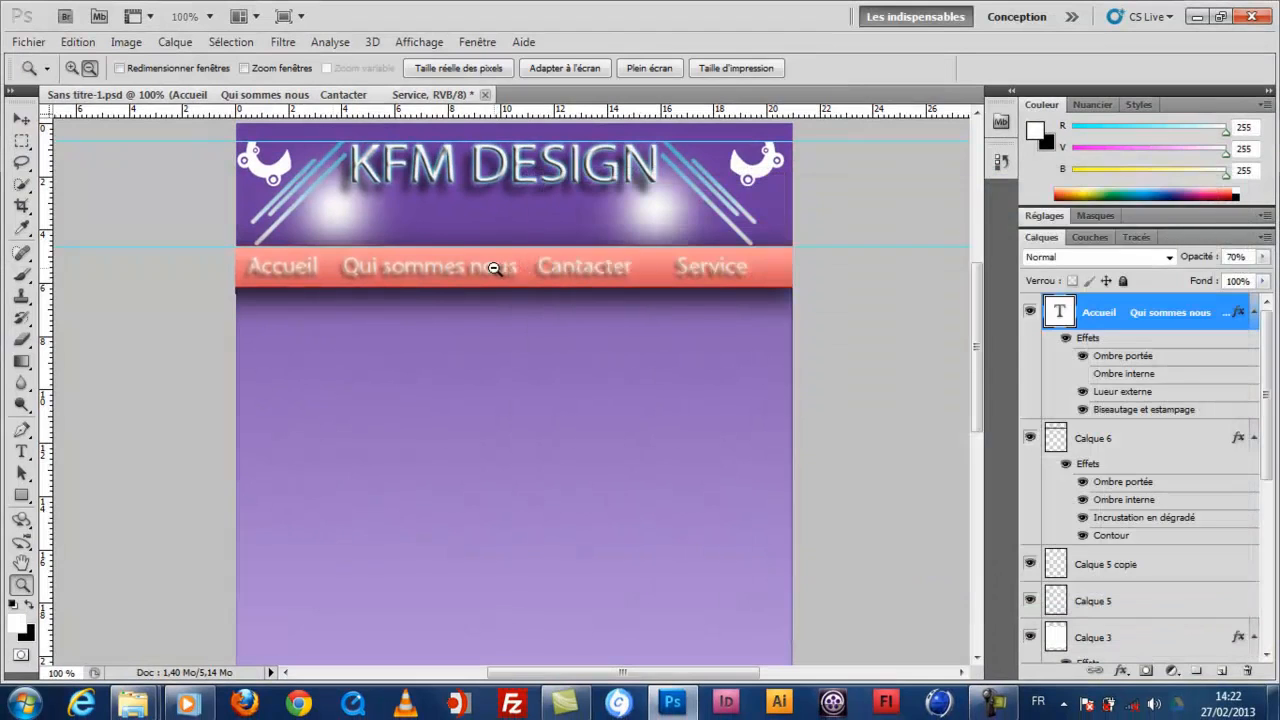
Add a red (ff0000) color overlay to the menu text layer at 79% opacity and apply the style.
click(70, 70)
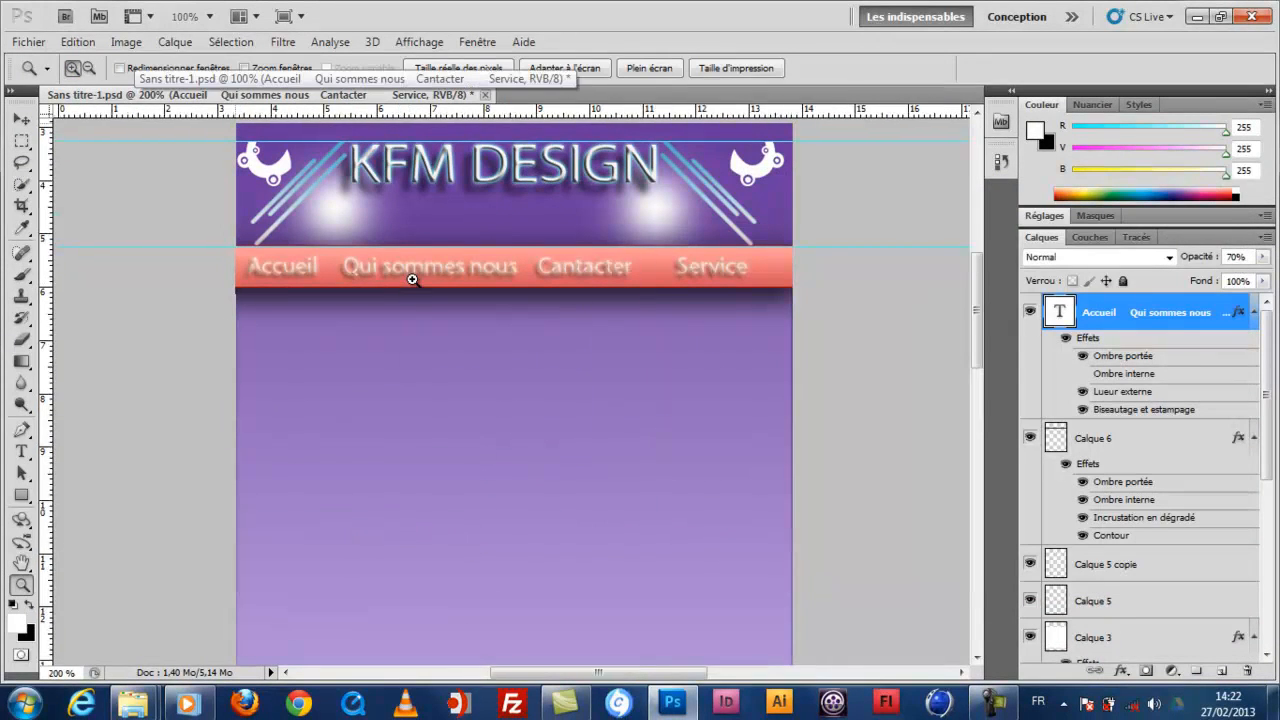
click(412, 280)
click(89, 68)
click(268, 207)
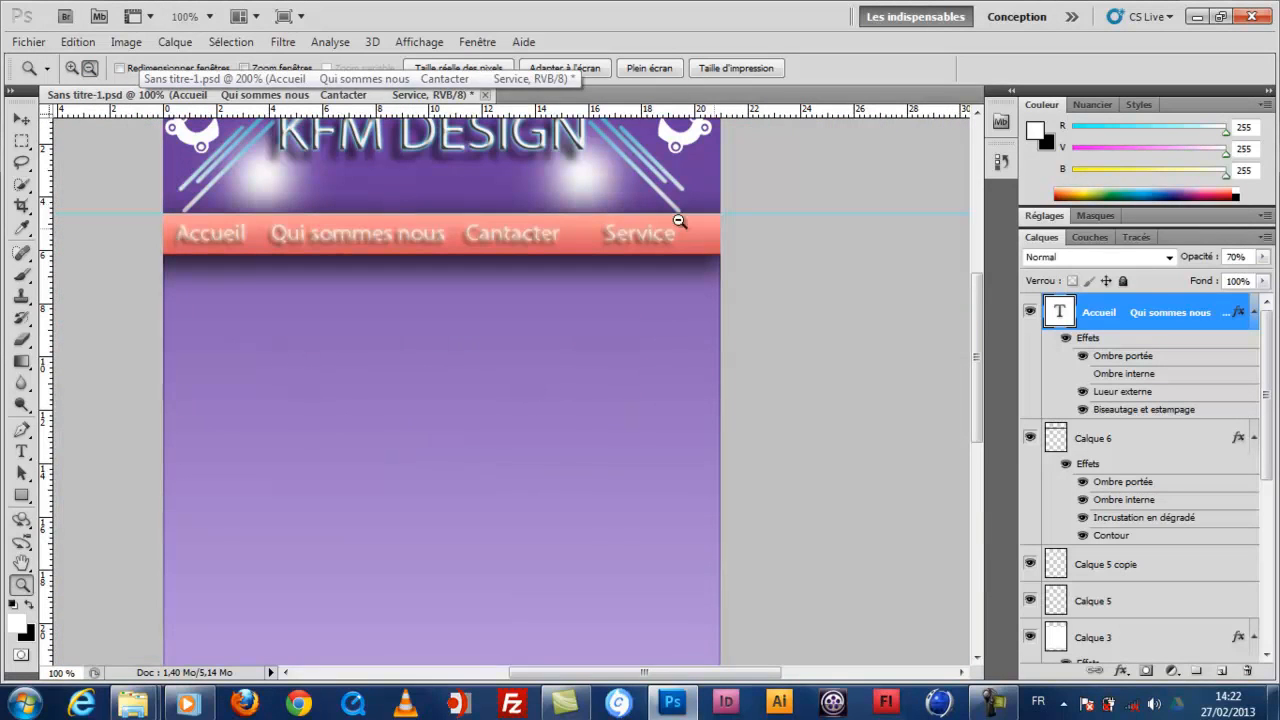
double_click(1185, 310)
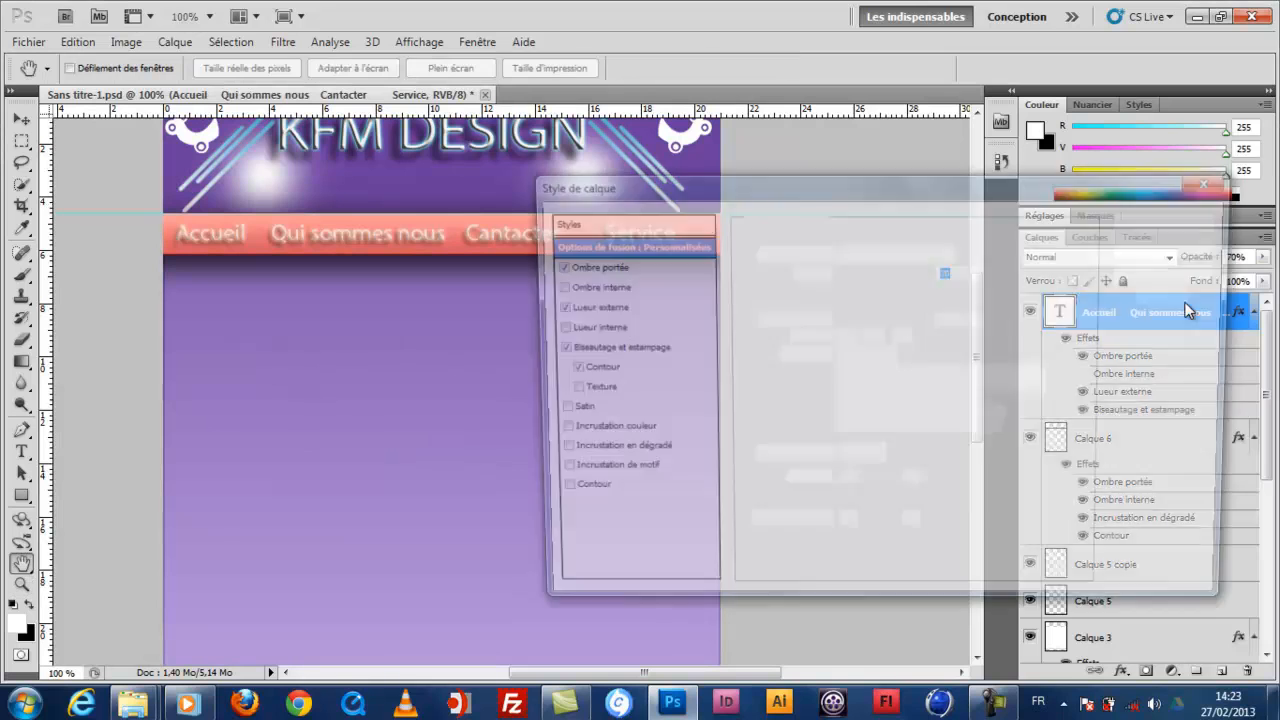
click(632, 436)
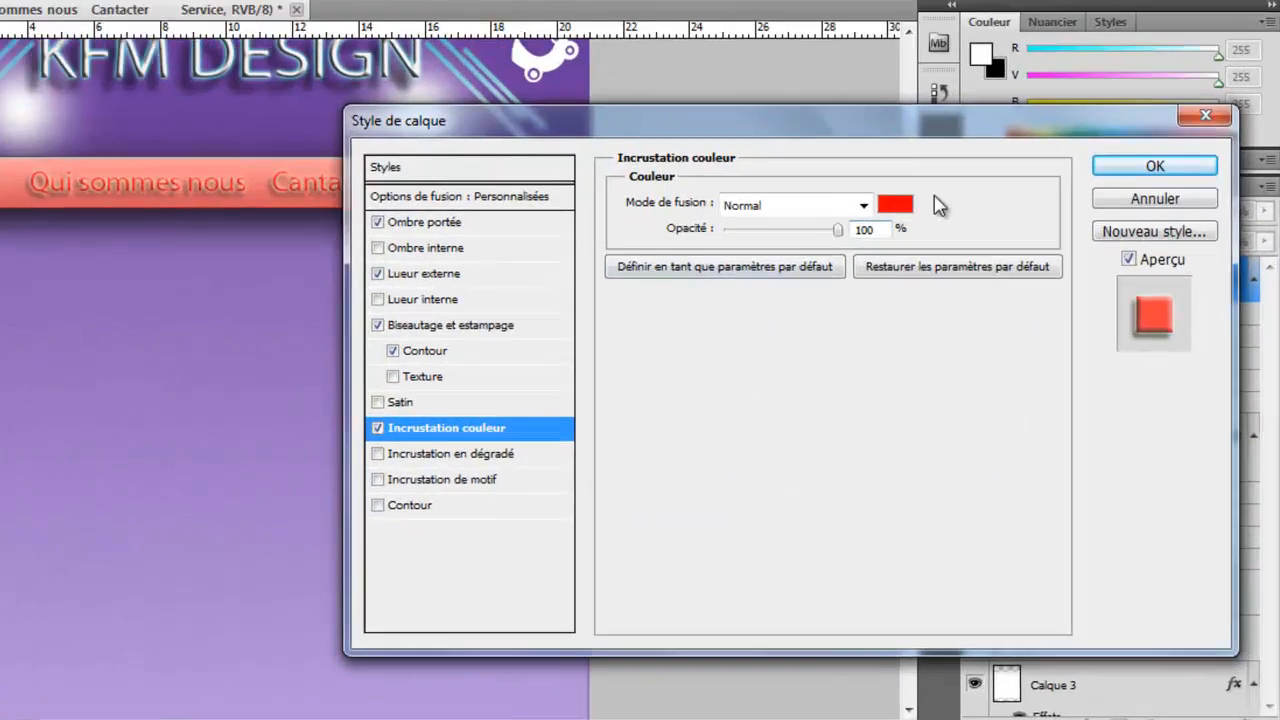
click(973, 260)
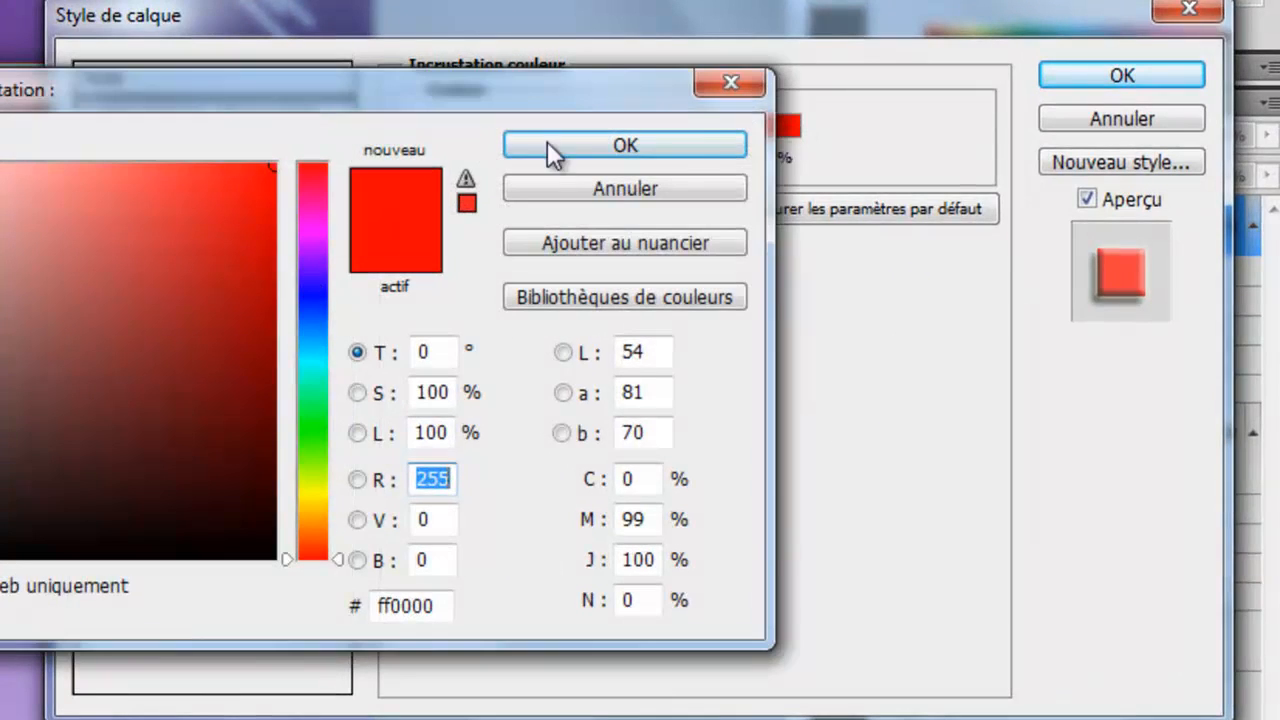
click(660, 150)
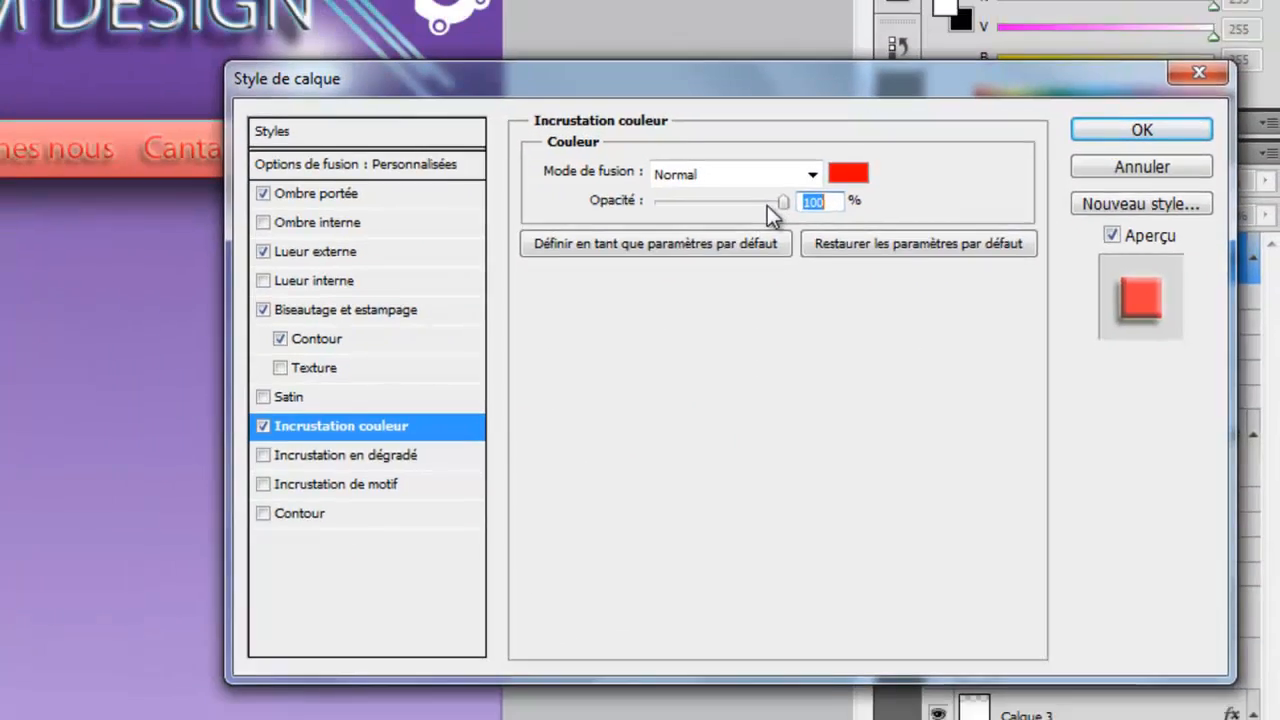
drag(767, 205, 760, 209)
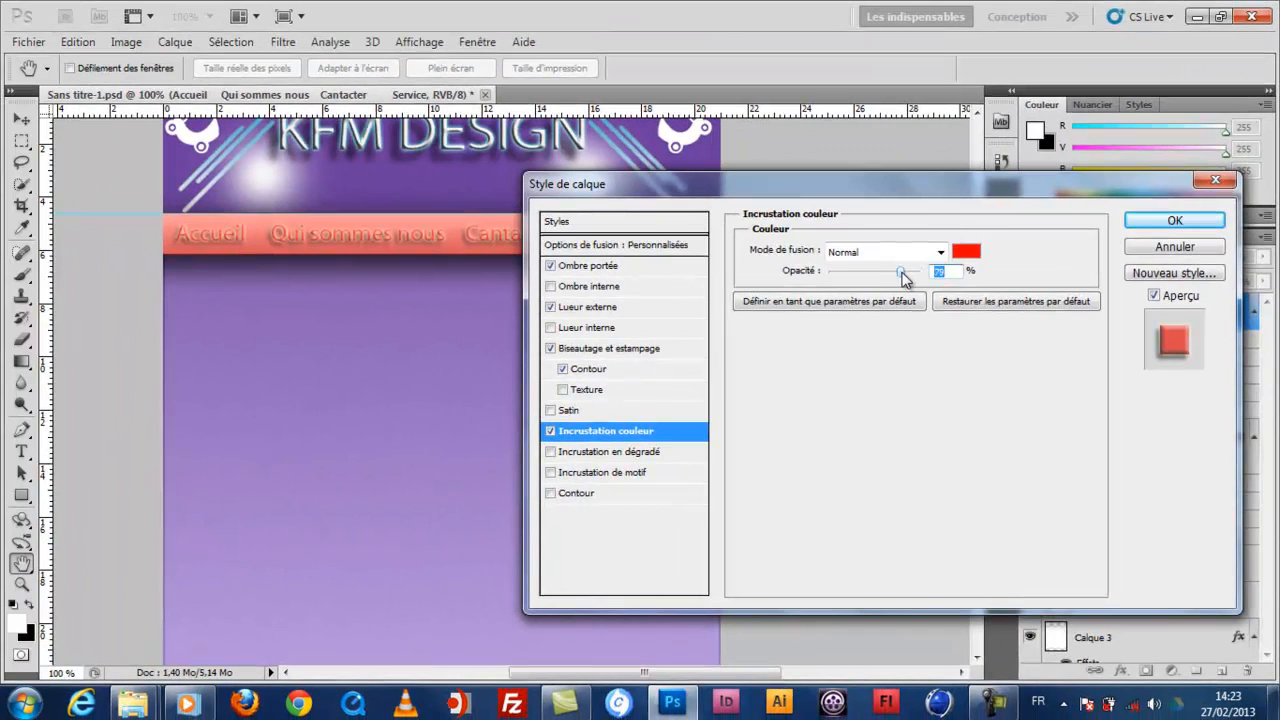
click(1136, 217)
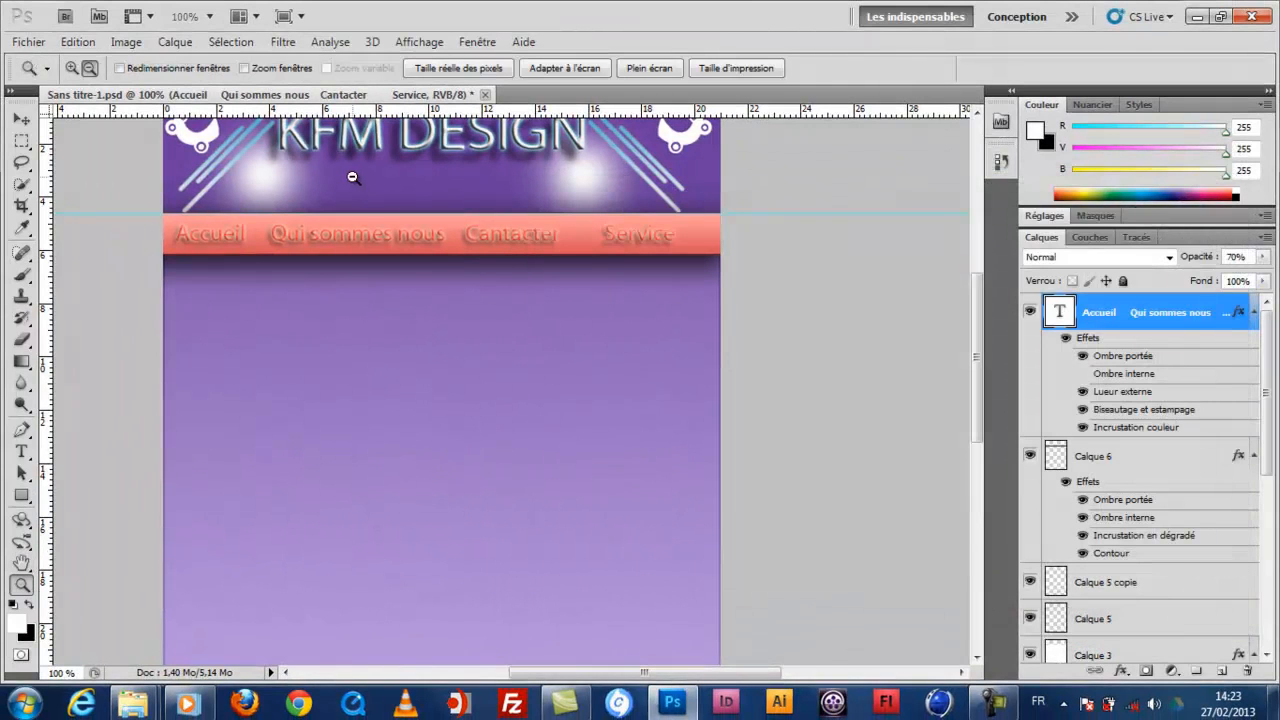
Examine the styled menu text at 200% magnification and return to the 100% view.
click(72, 68)
click(266, 222)
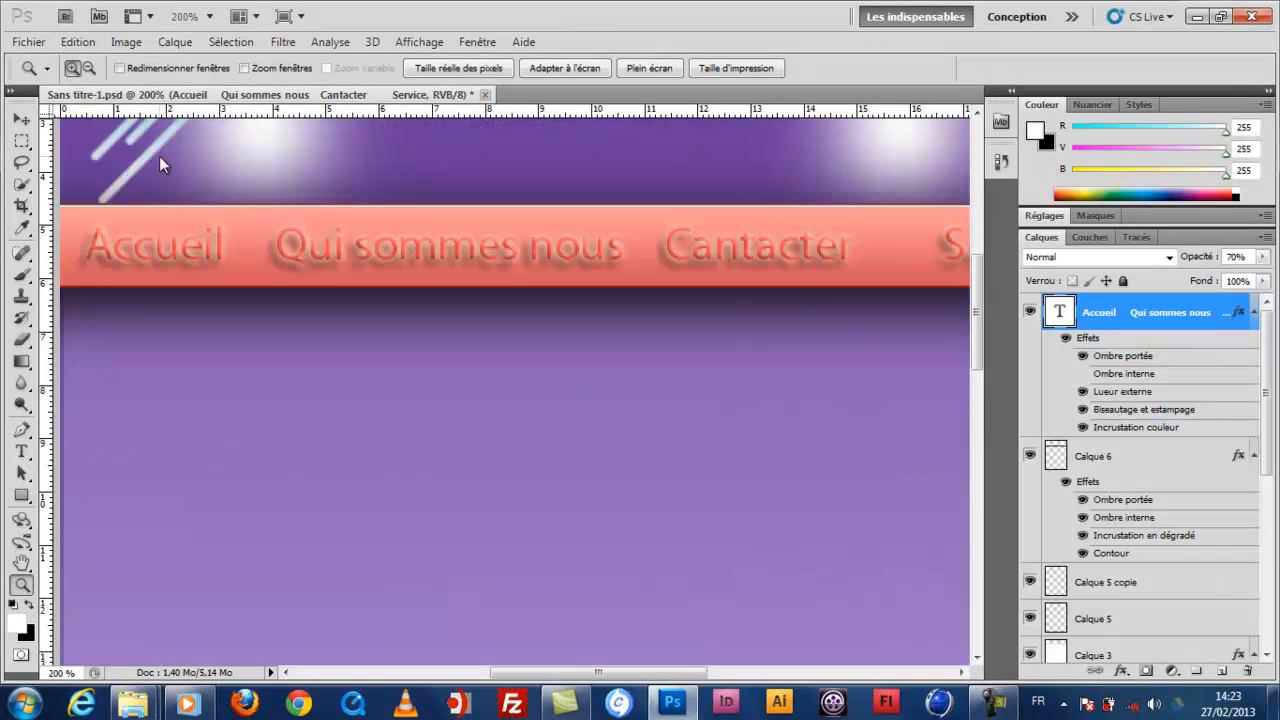
click(90, 69)
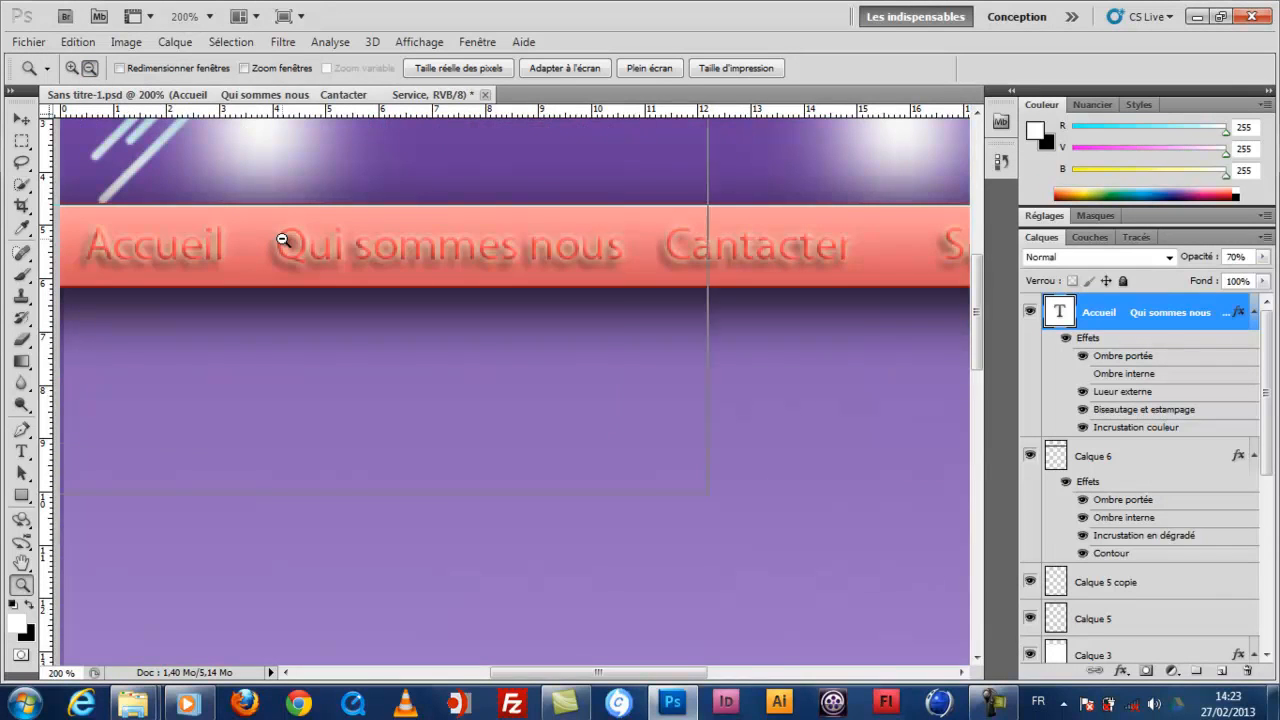
click(283, 240)
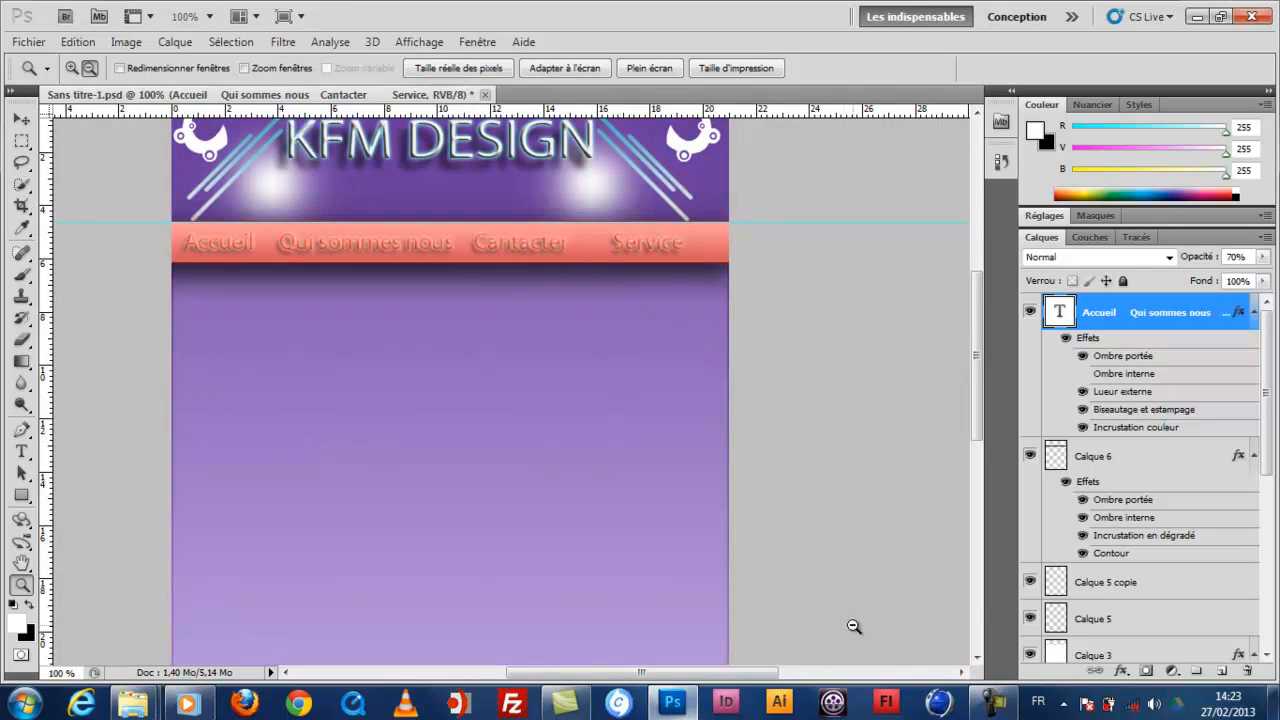
right_click(1161, 302)
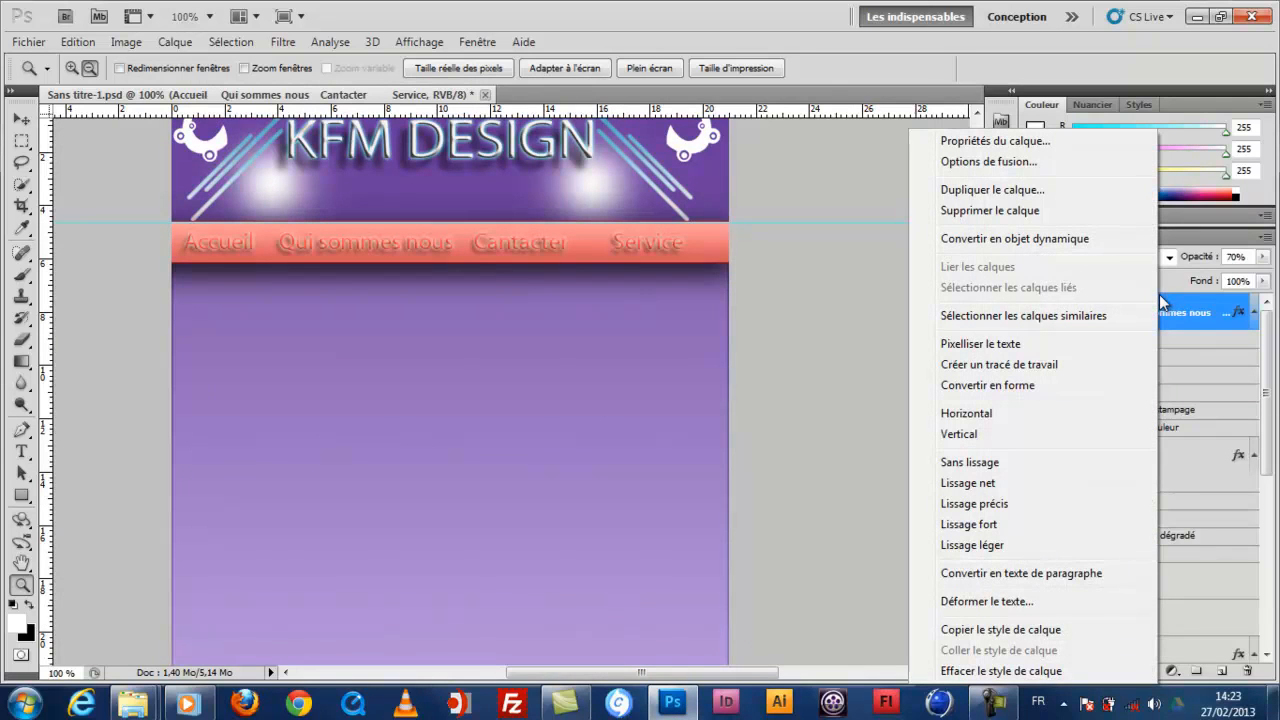
click(1204, 307)
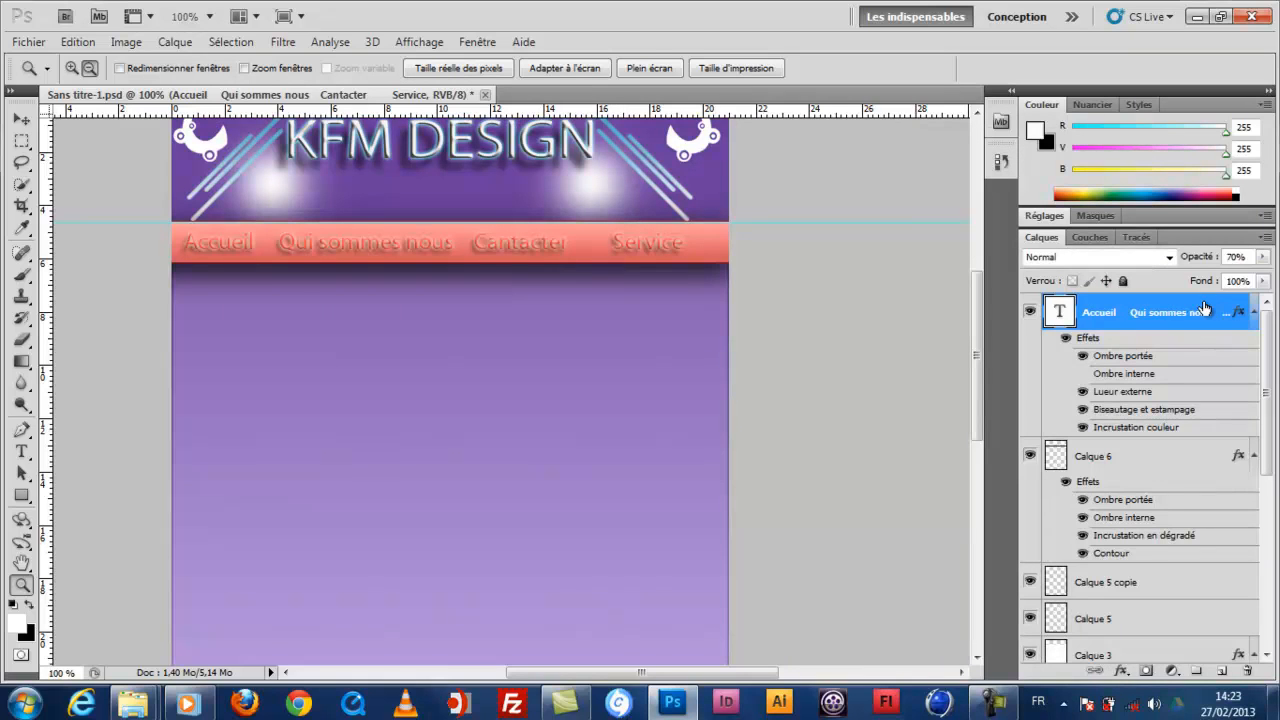
Convert the styled menu text layer into a smart object.
right_click(1204, 307)
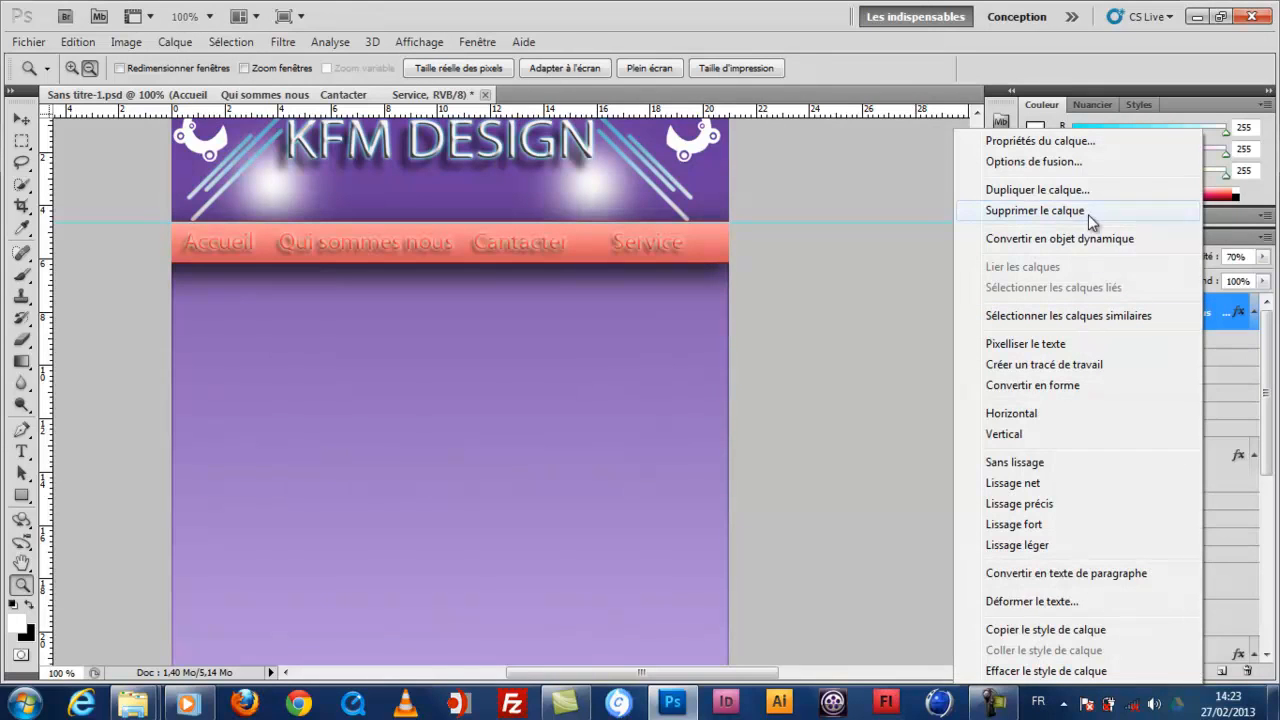
click(1070, 248)
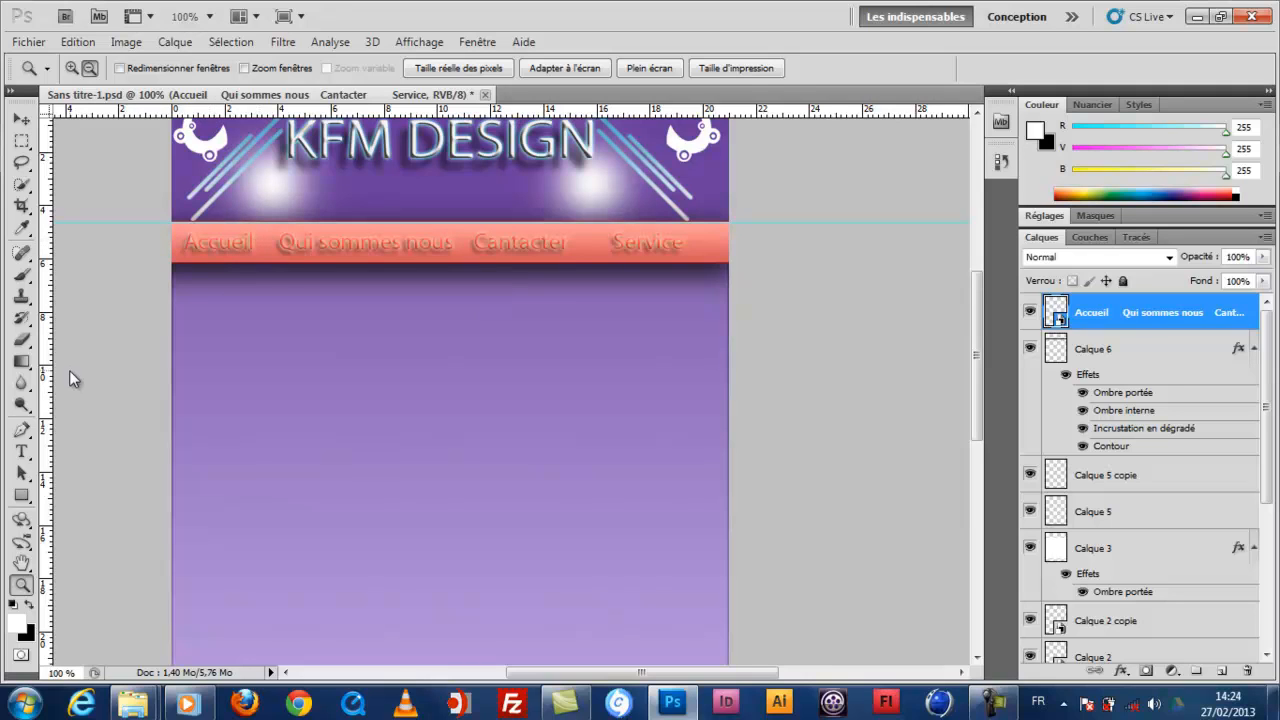
click(21, 140)
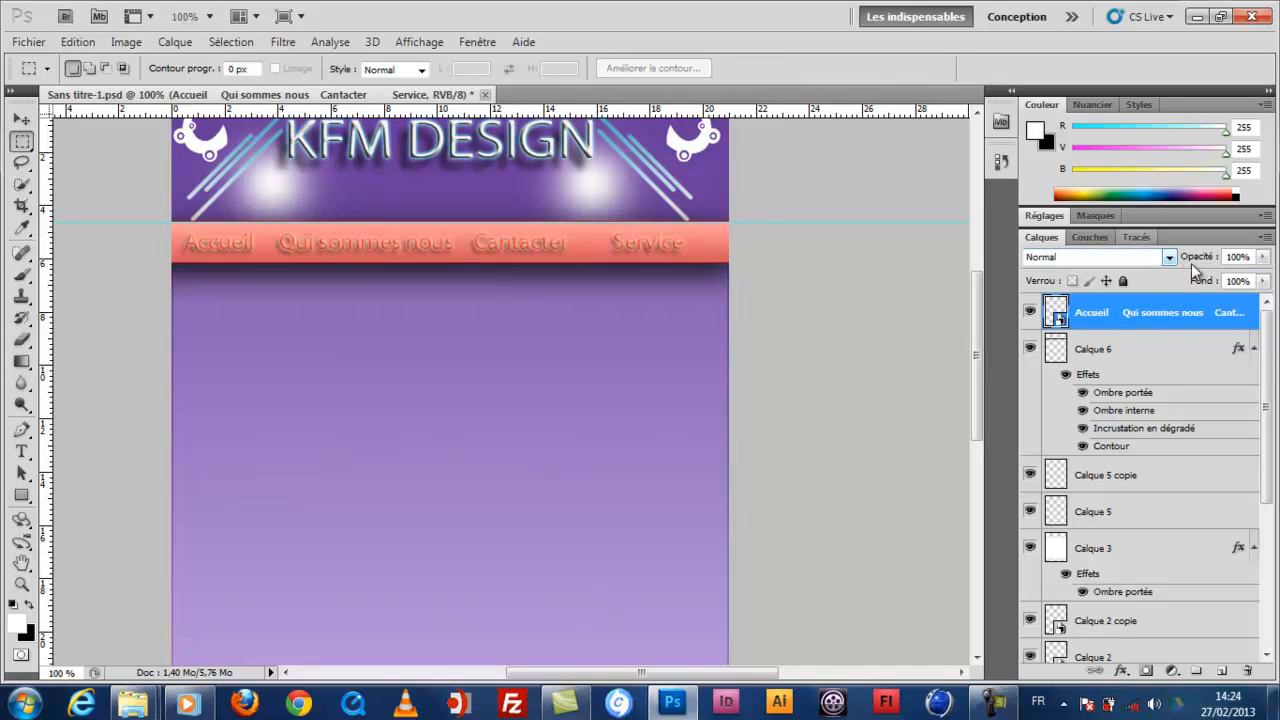
Check the menu text and bar layers by toggling their visibility and merge the menu text with Calque 6.
click(1030, 313)
click(1030, 313)
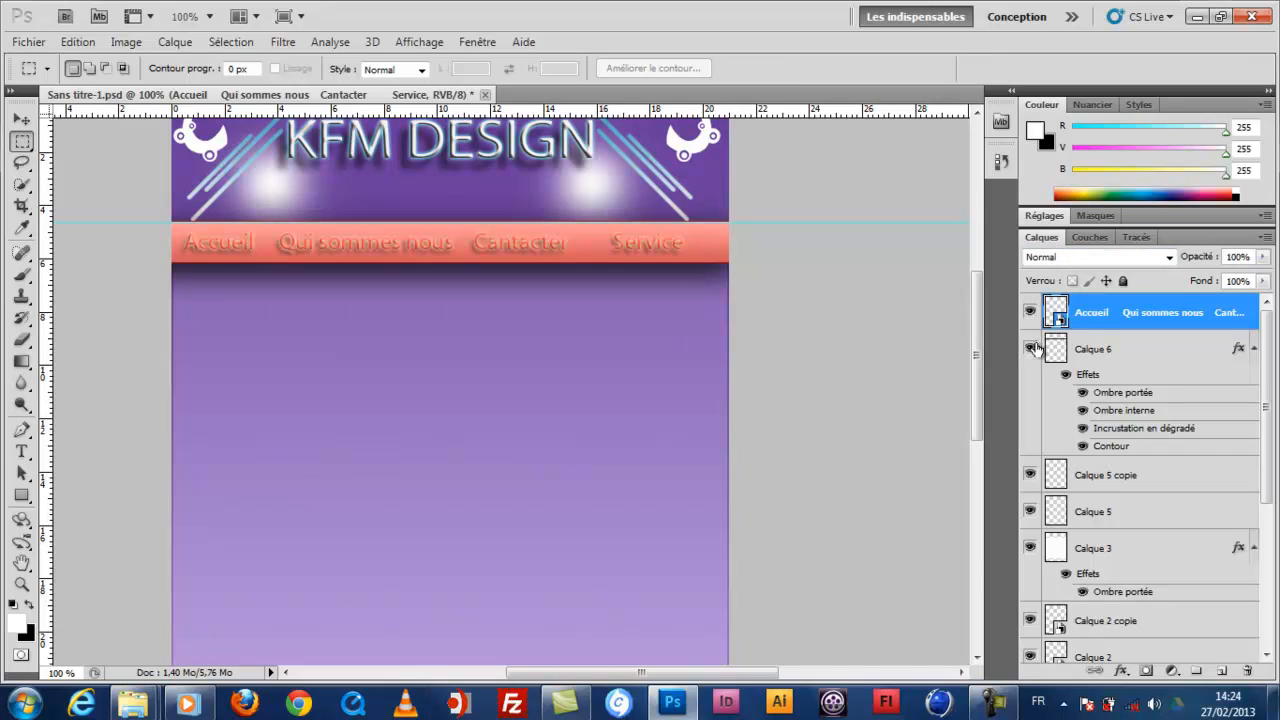
click(1031, 349)
click(1031, 349)
shift+click(1121, 352)
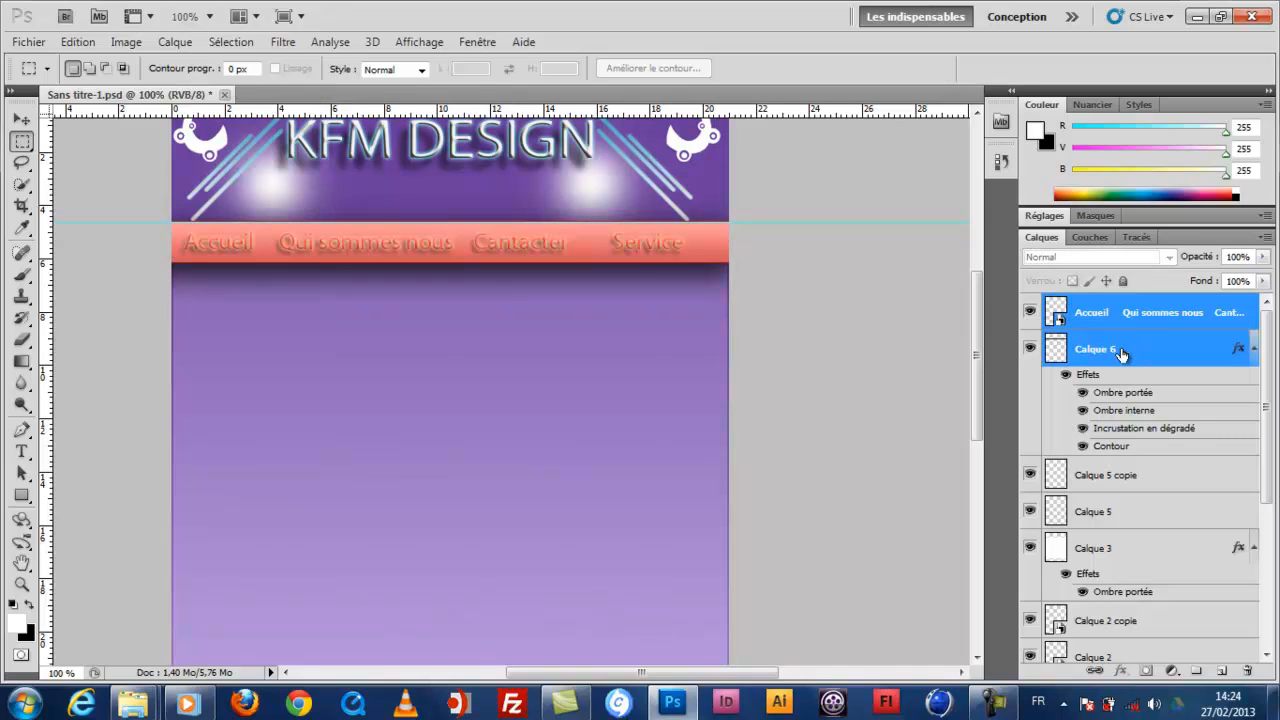
key(ctrl+e)
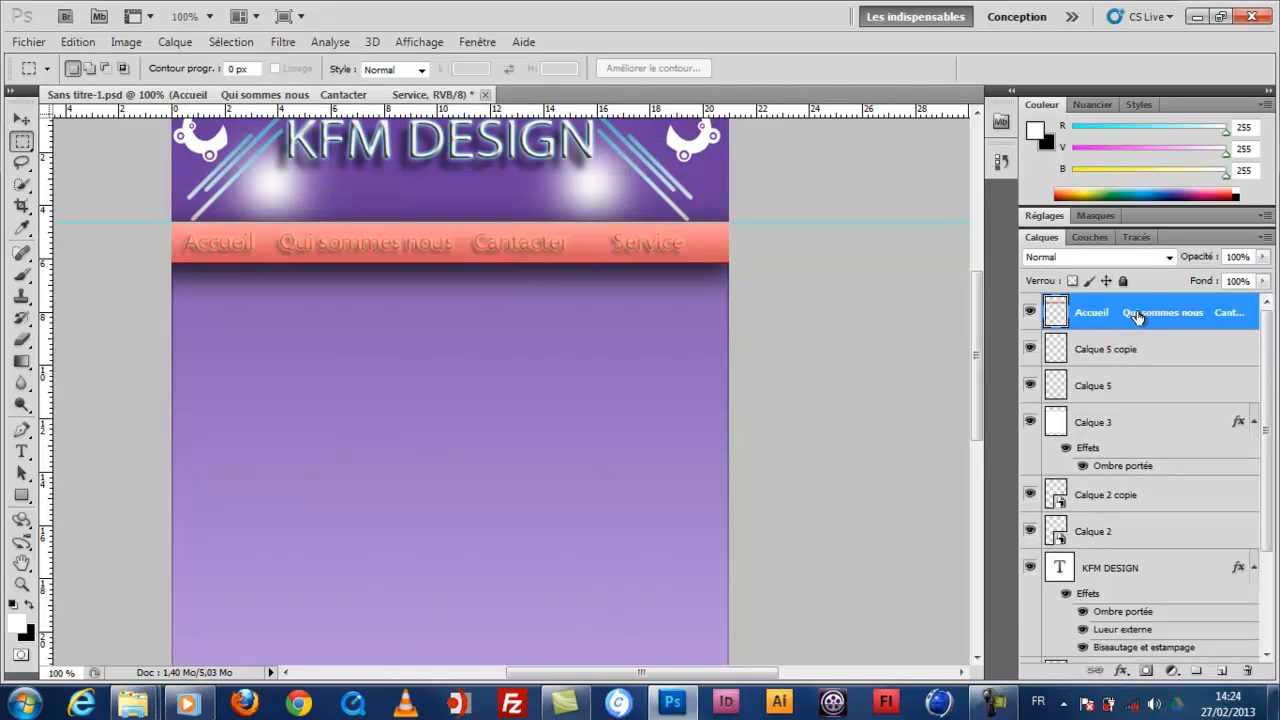
Convert the merged navigation bar layer into a smart object and rasterize it.
right_click(1137, 317)
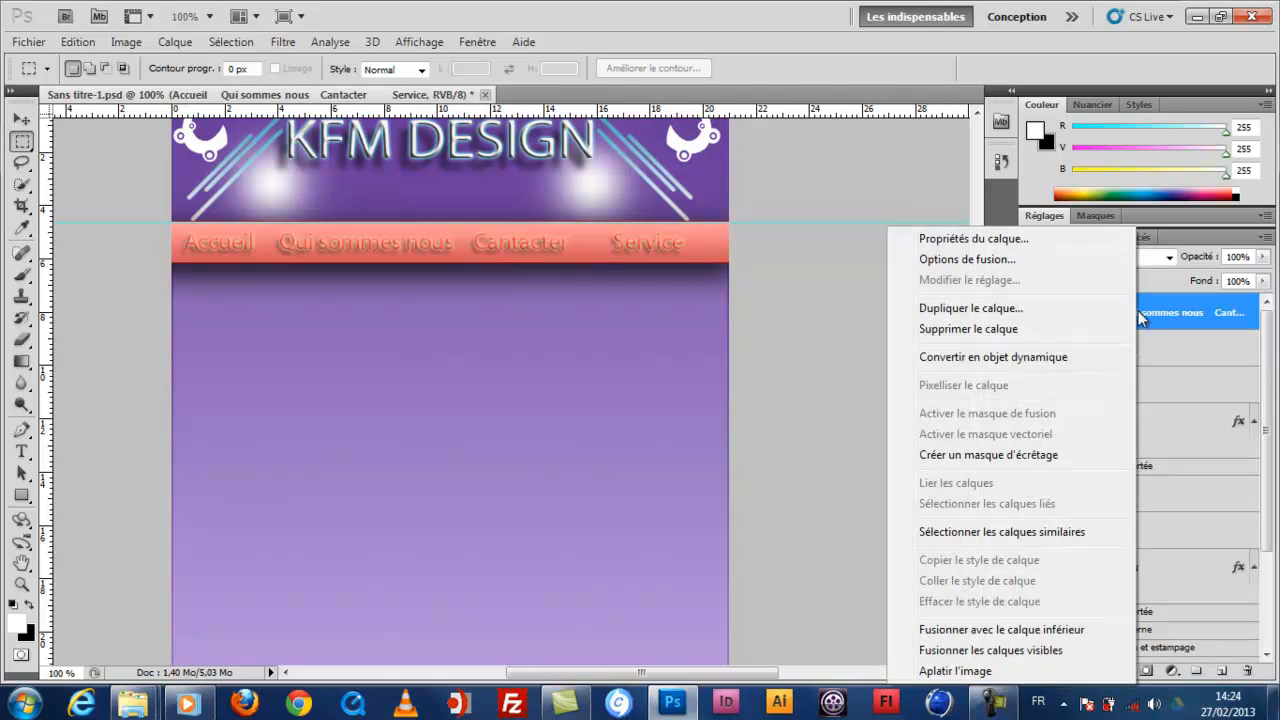
click(1045, 358)
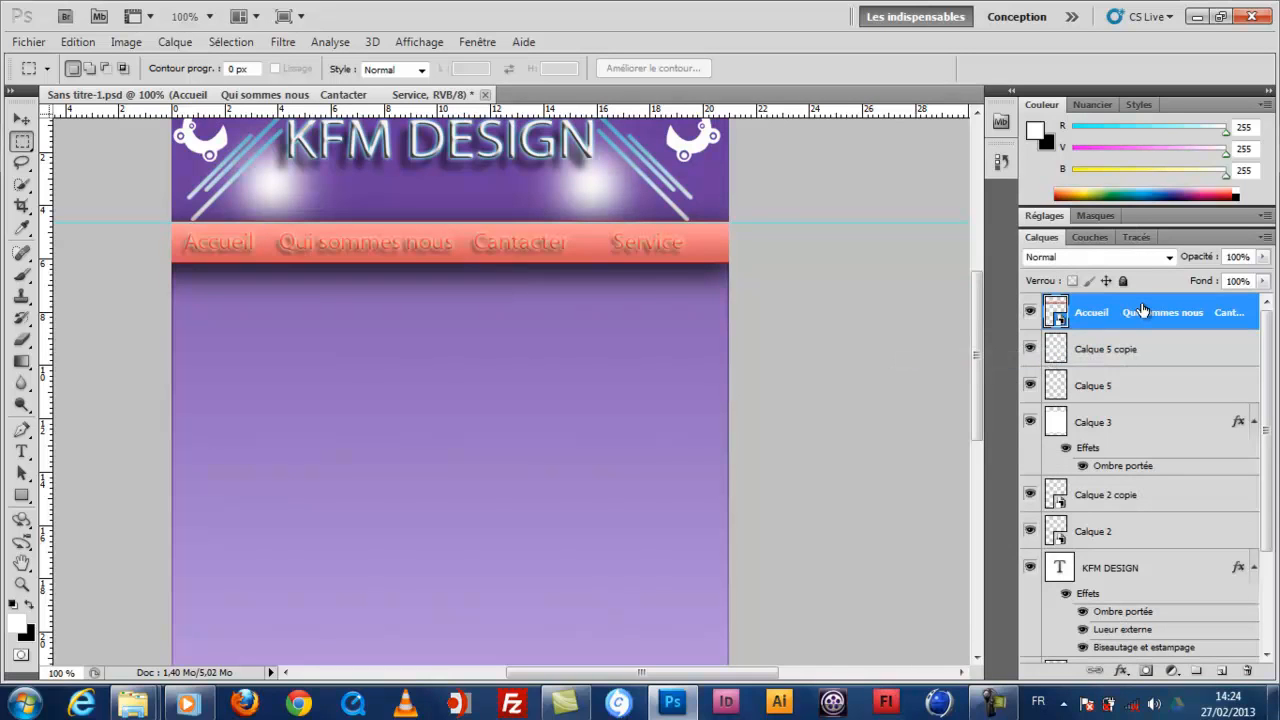
right_click(1143, 311)
click(953, 386)
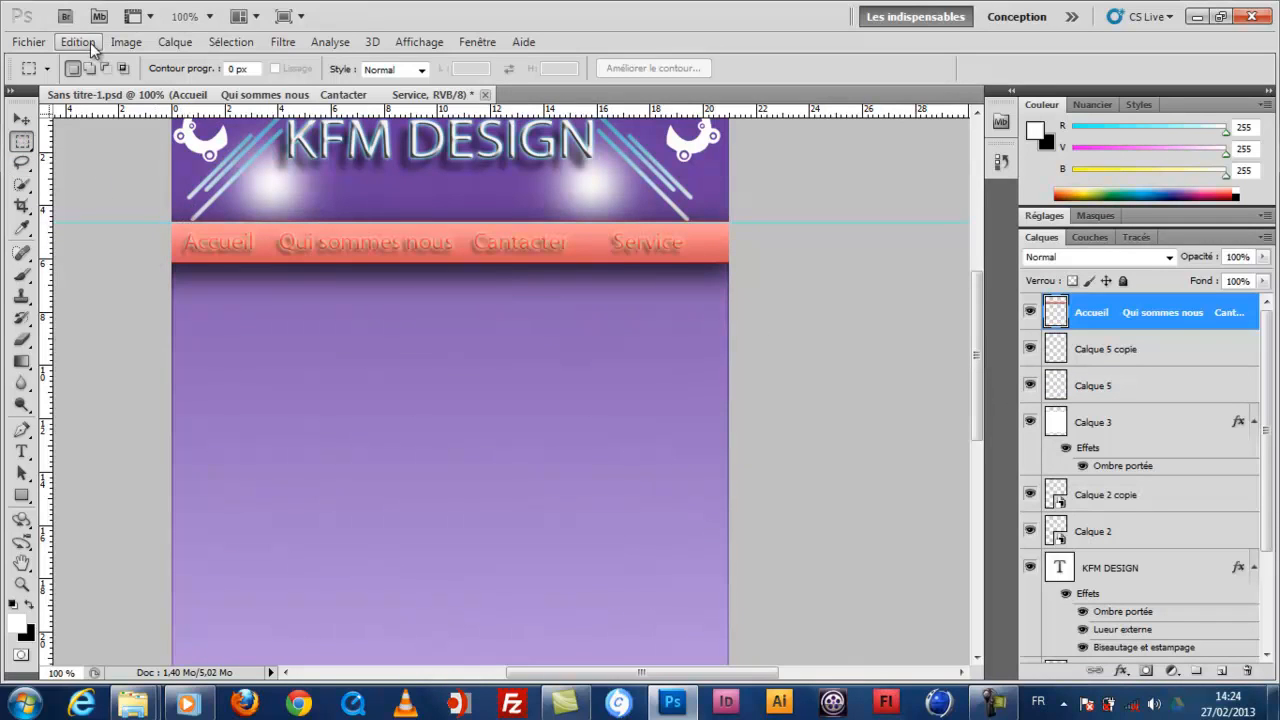
Select a rectangle around the word Accueil at 200% magnification, cut it to a new layer, and check the cut by toggling the bar layer's visibility.
click(21, 585)
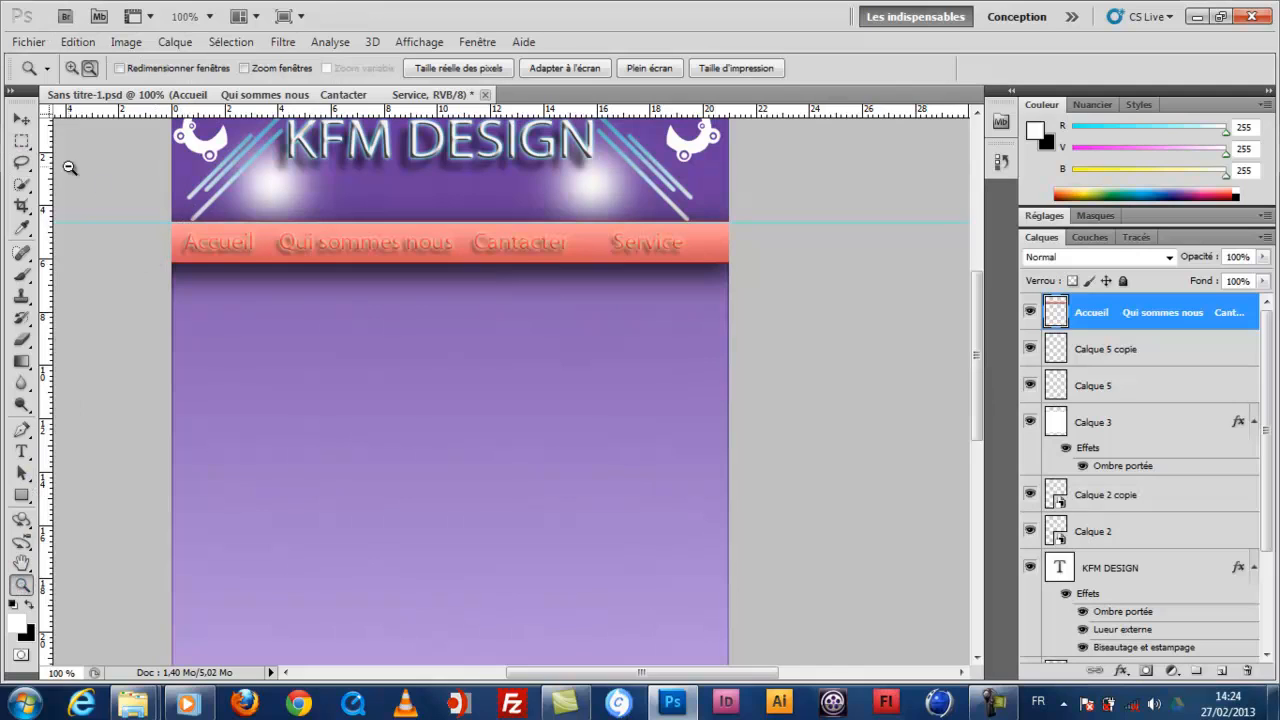
click(73, 68)
click(205, 250)
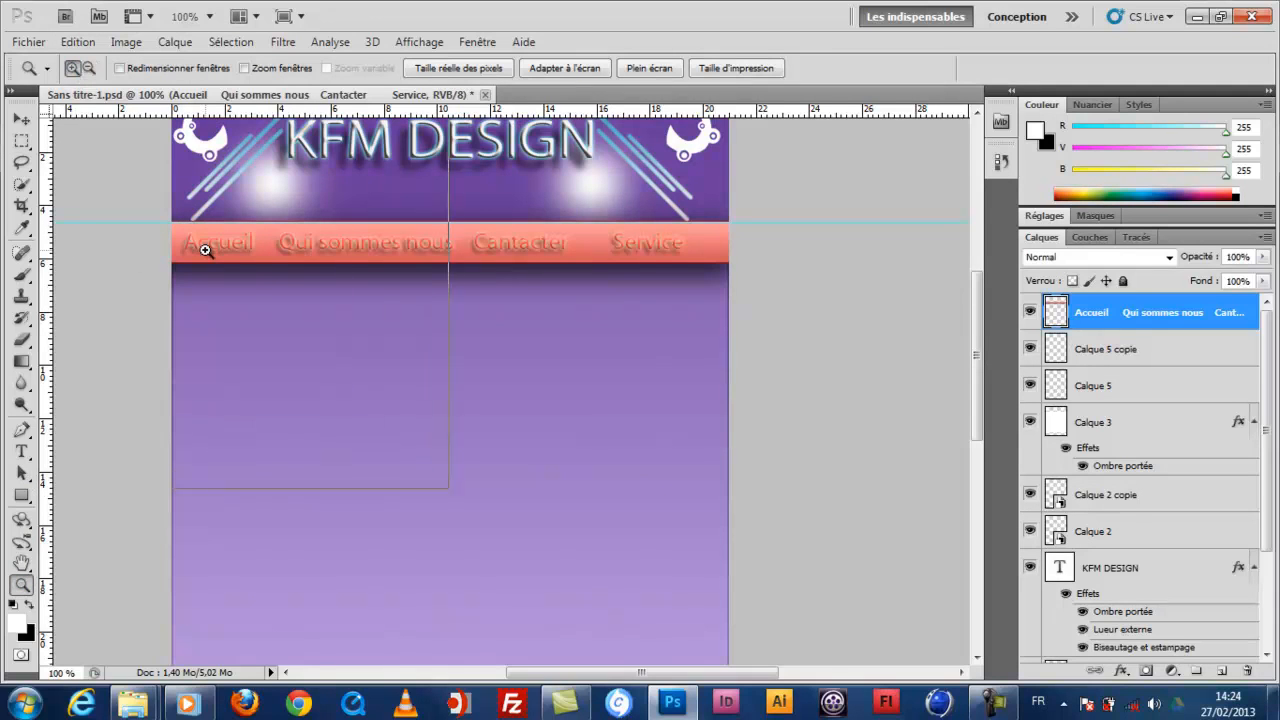
click(205, 250)
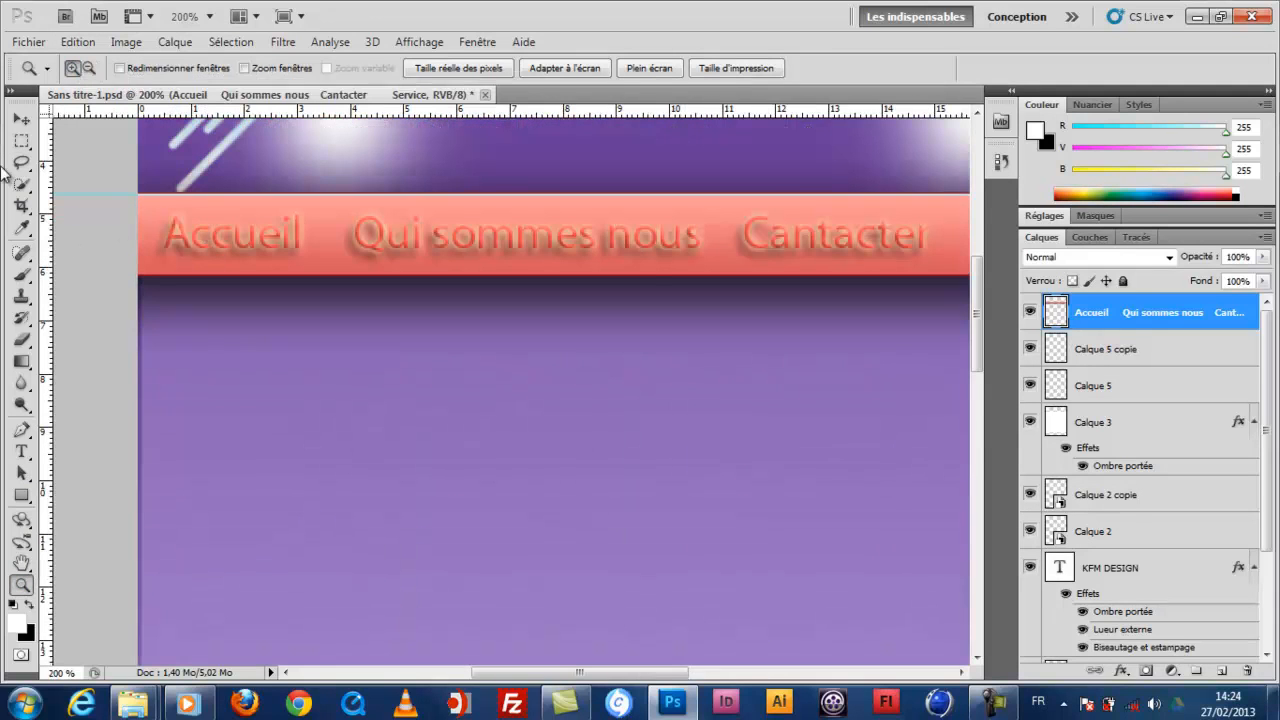
click(21, 141)
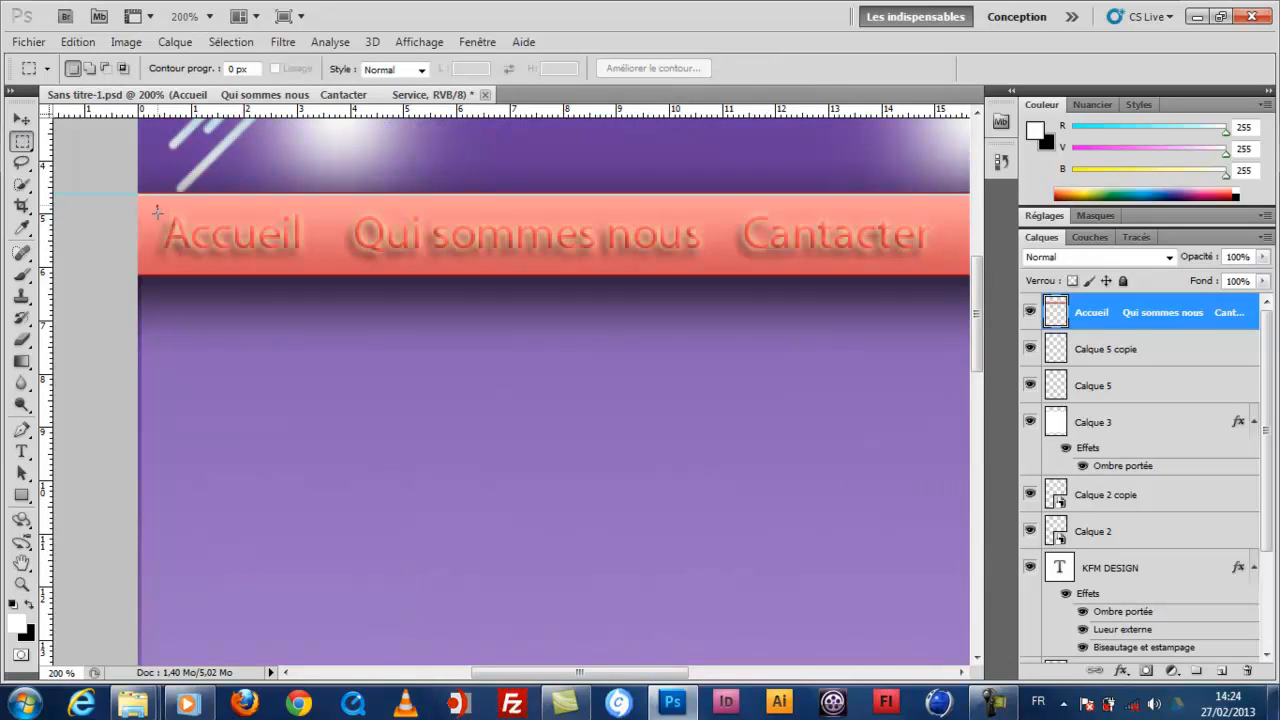
drag(266, 261, 313, 260)
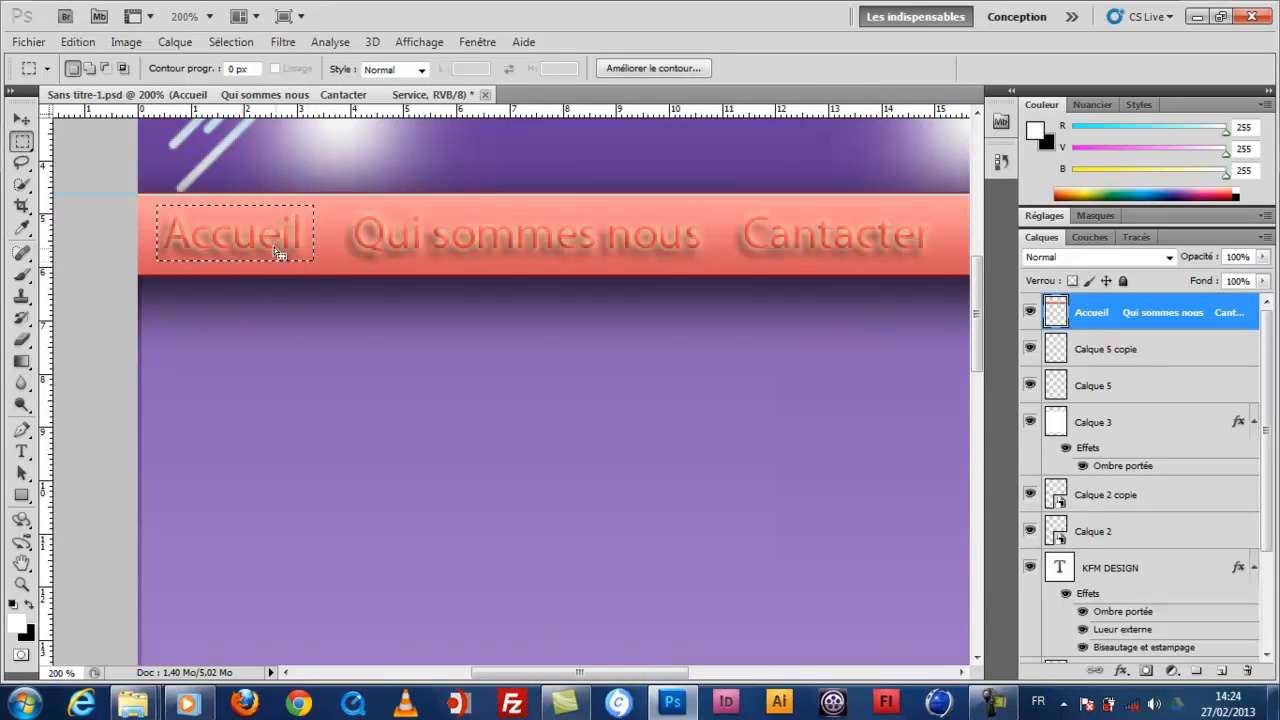
right_click(267, 247)
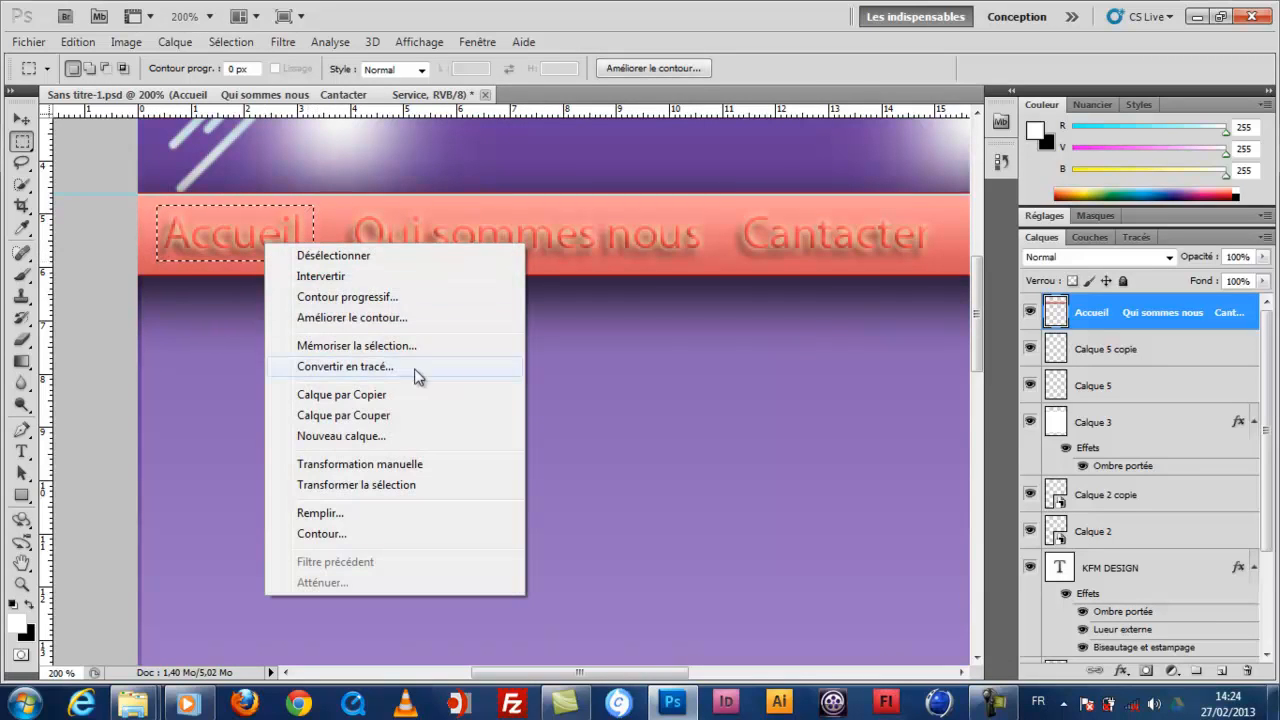
click(366, 420)
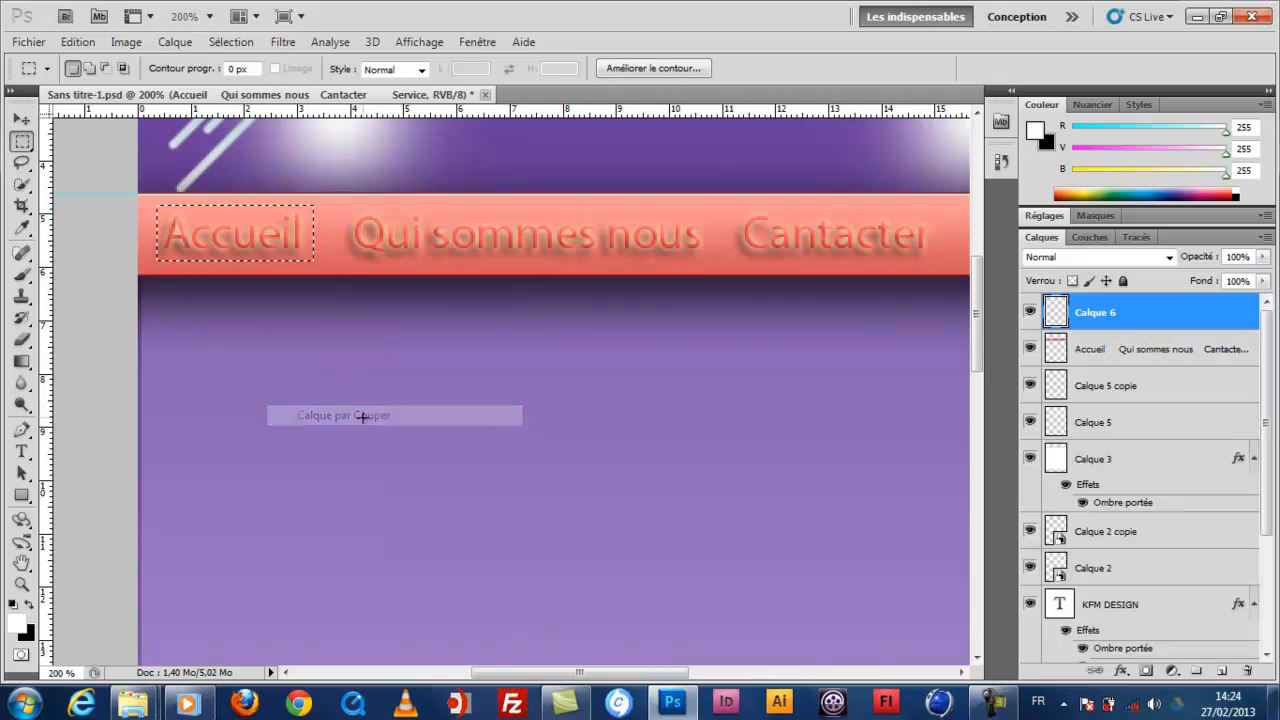
click(1030, 349)
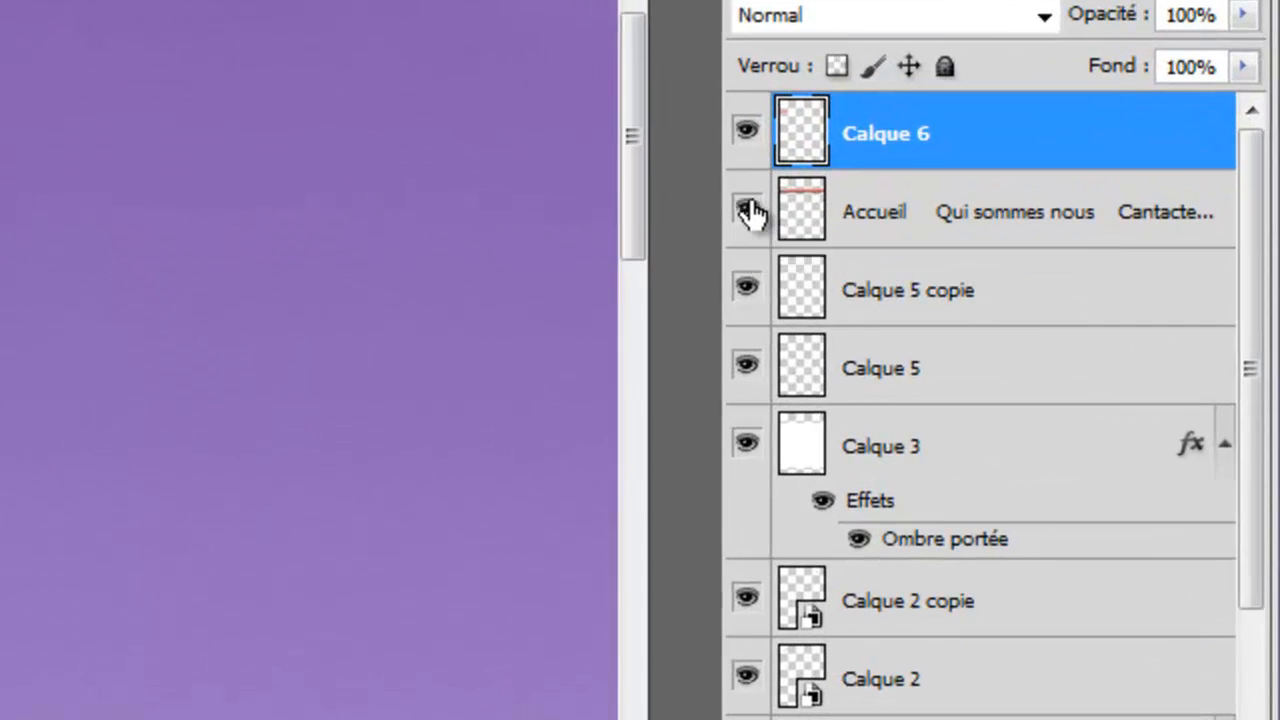
click(1031, 349)
click(748, 211)
click(748, 211)
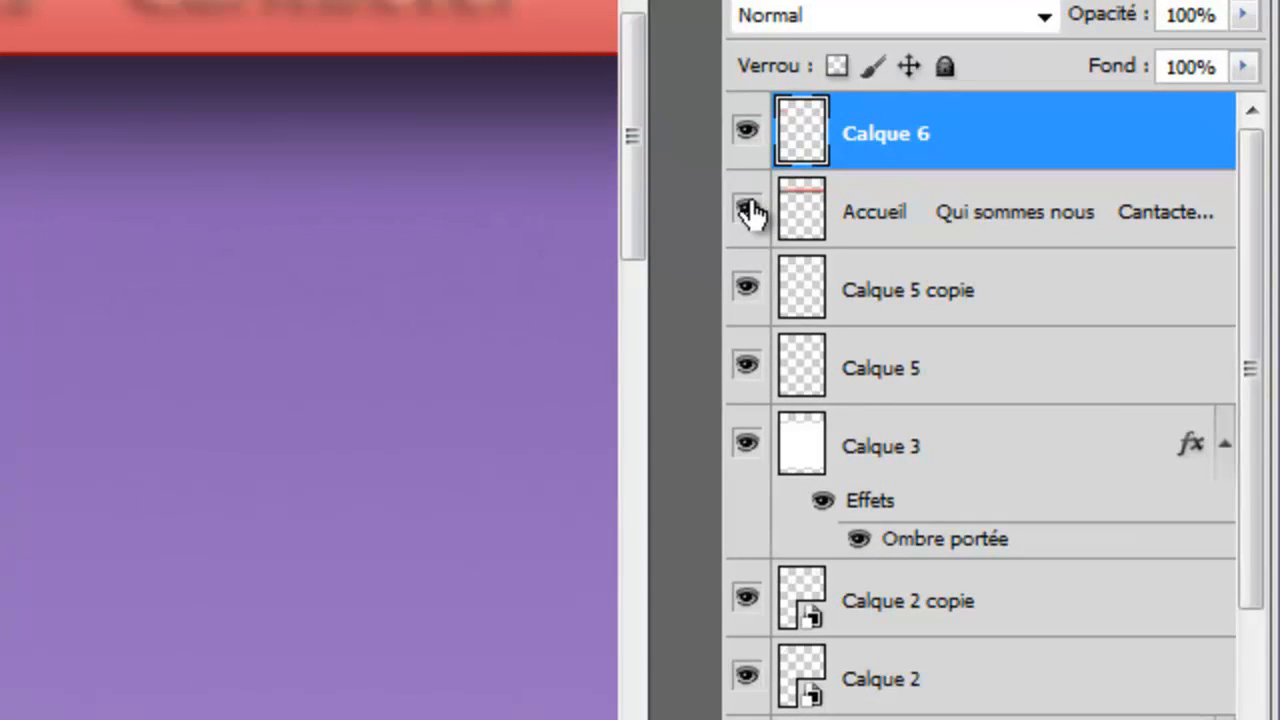
Load the outline of the Accueil button layer as a selection, copy it, and create a new document at the clipboard's size.
ctrl+click(805, 132)
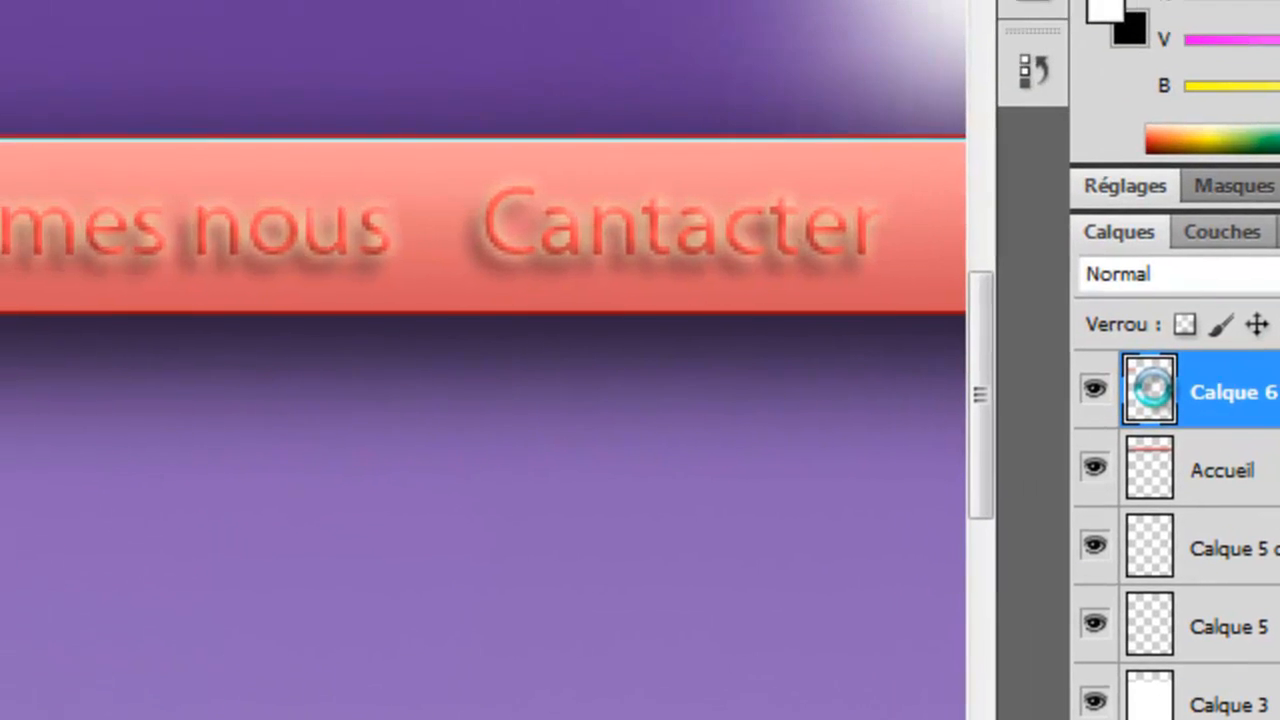
key(ctrl+n)
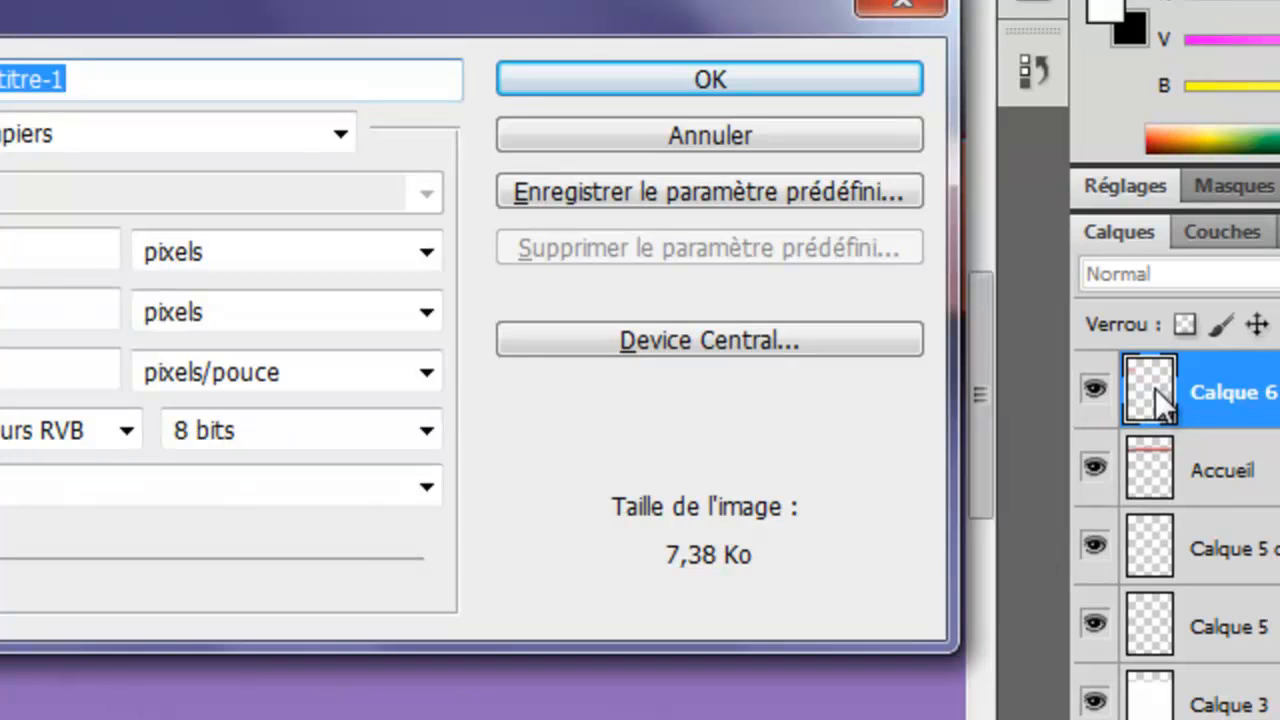
key(Return)
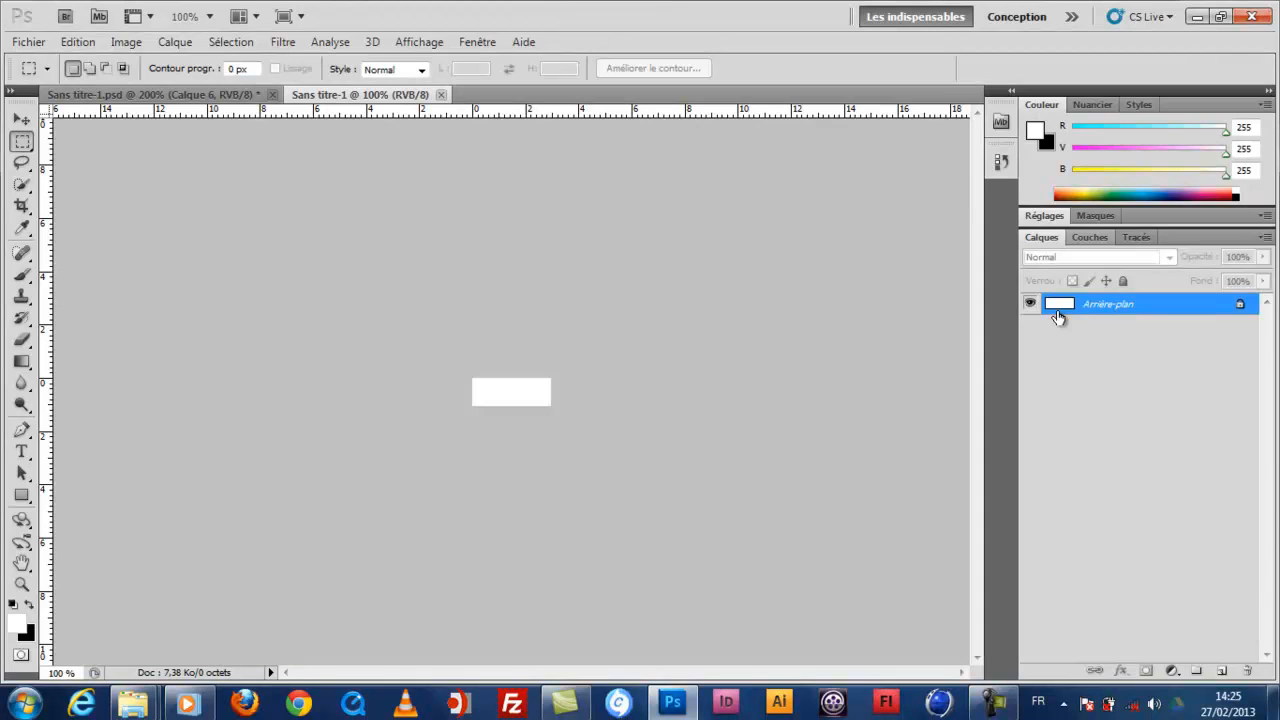
Turn the new document's background into the regular layer Calque 0 and paste the copied Accueil button above it.
double_click(1168, 317)
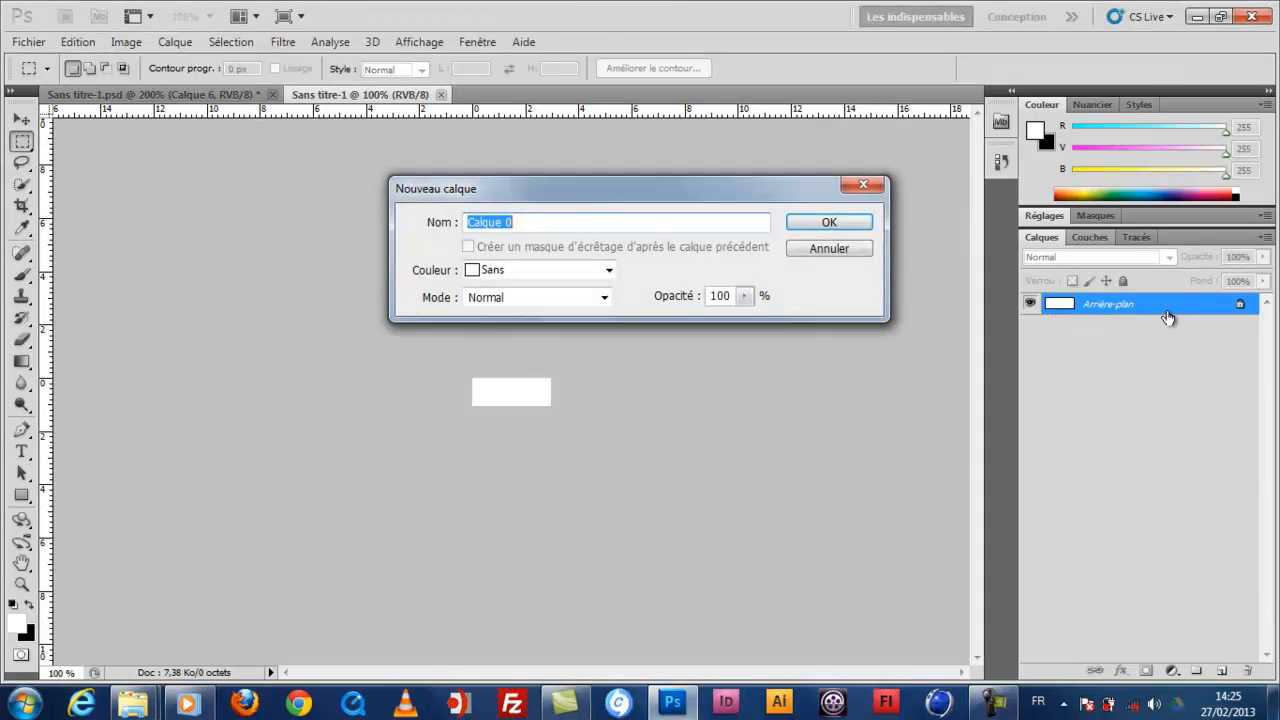
click(830, 224)
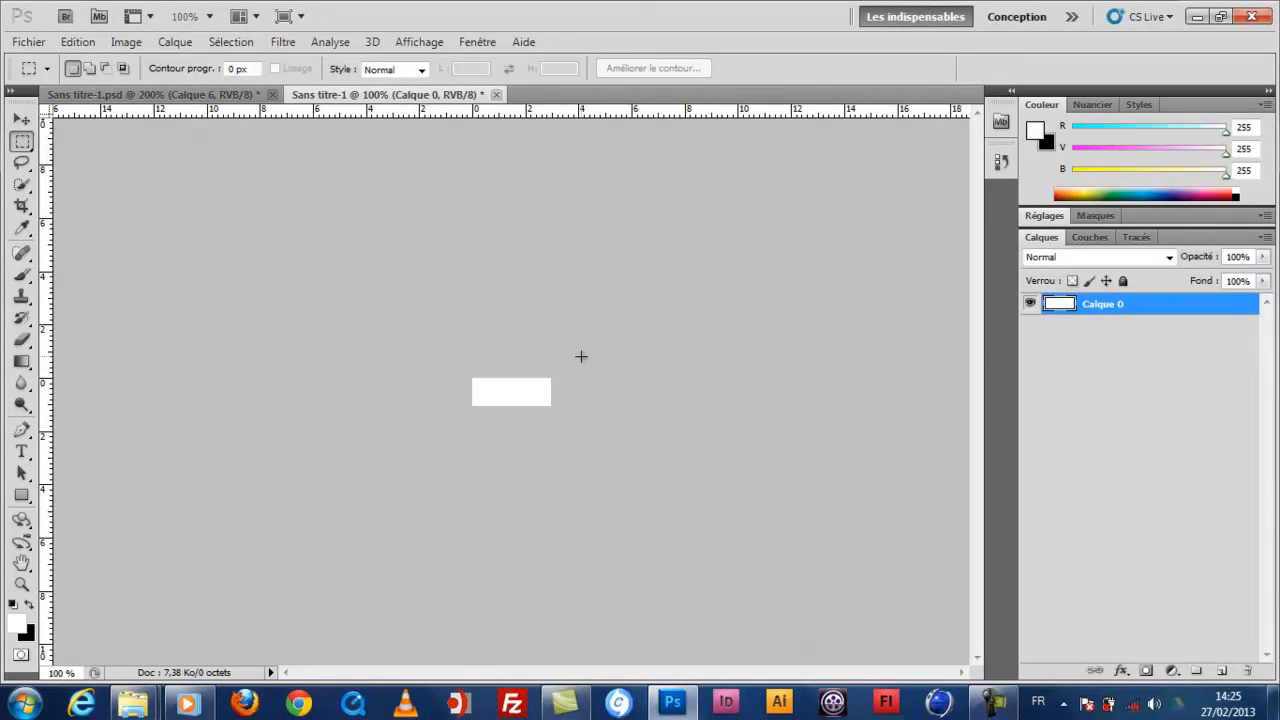
key(ctrl+v)
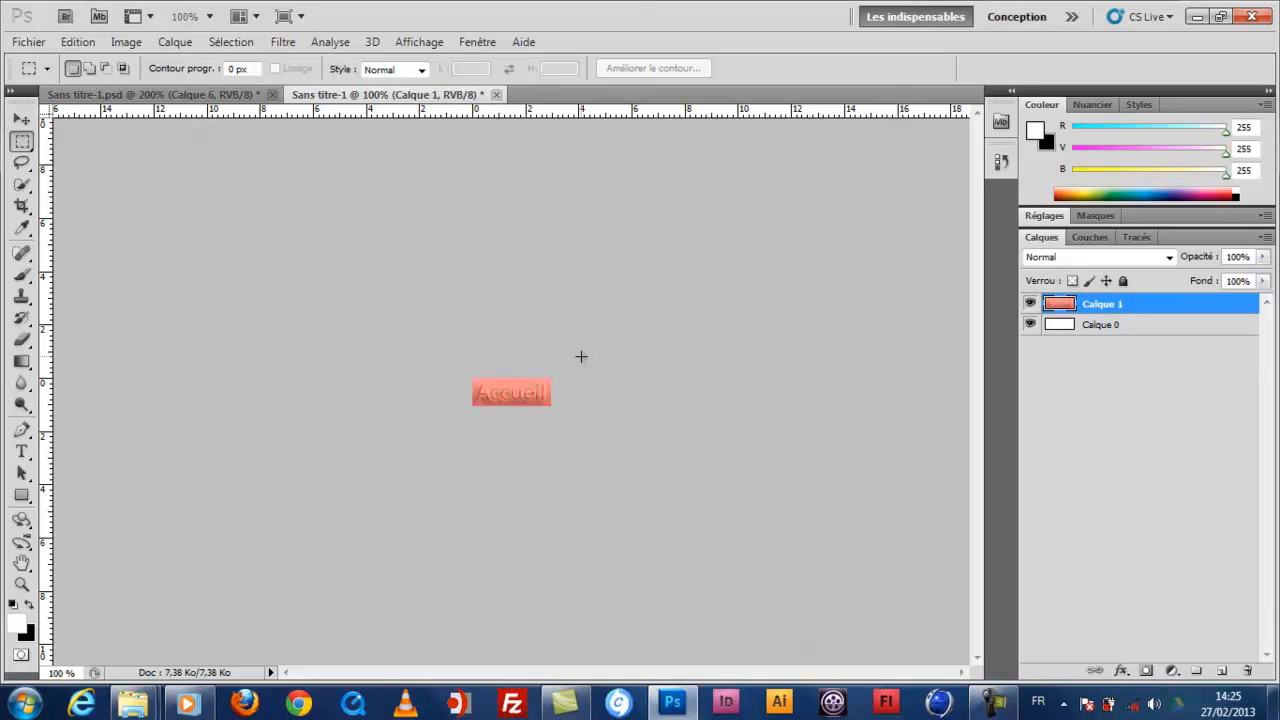
Save the button document in the TUTO YEMP folder as a non-interlaced PNG named Accueil.
click(28, 42)
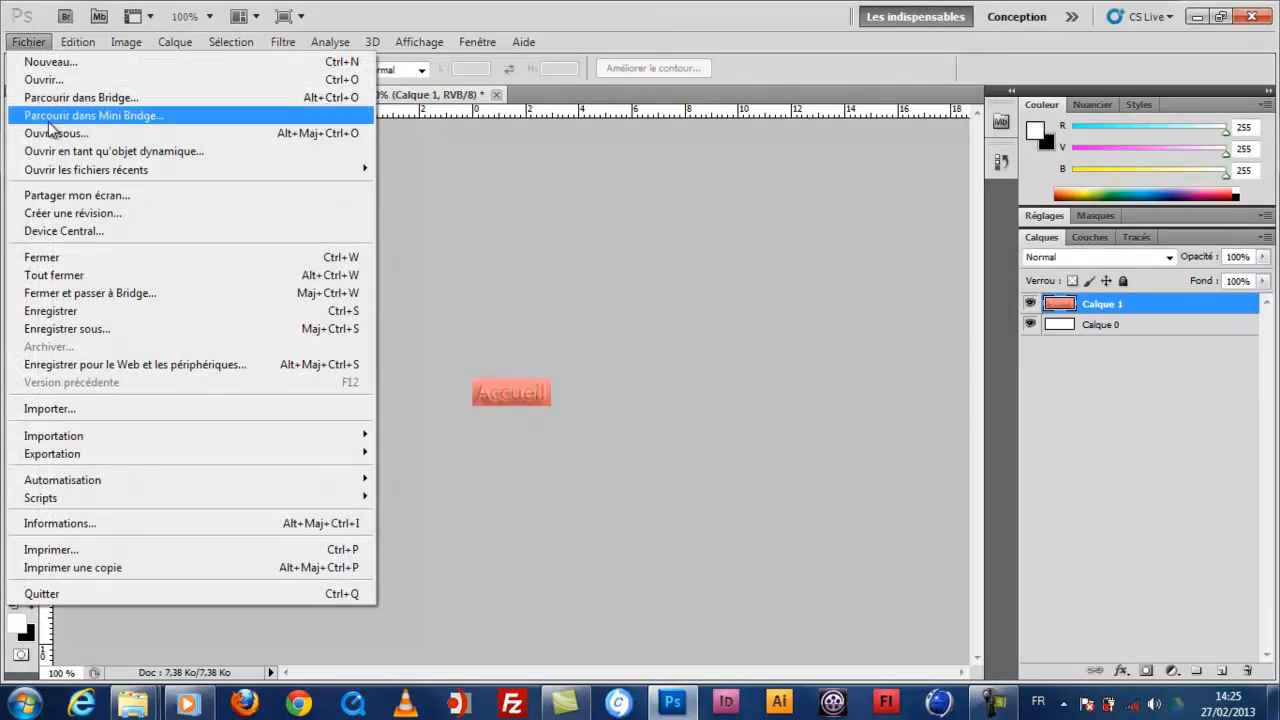
click(71, 328)
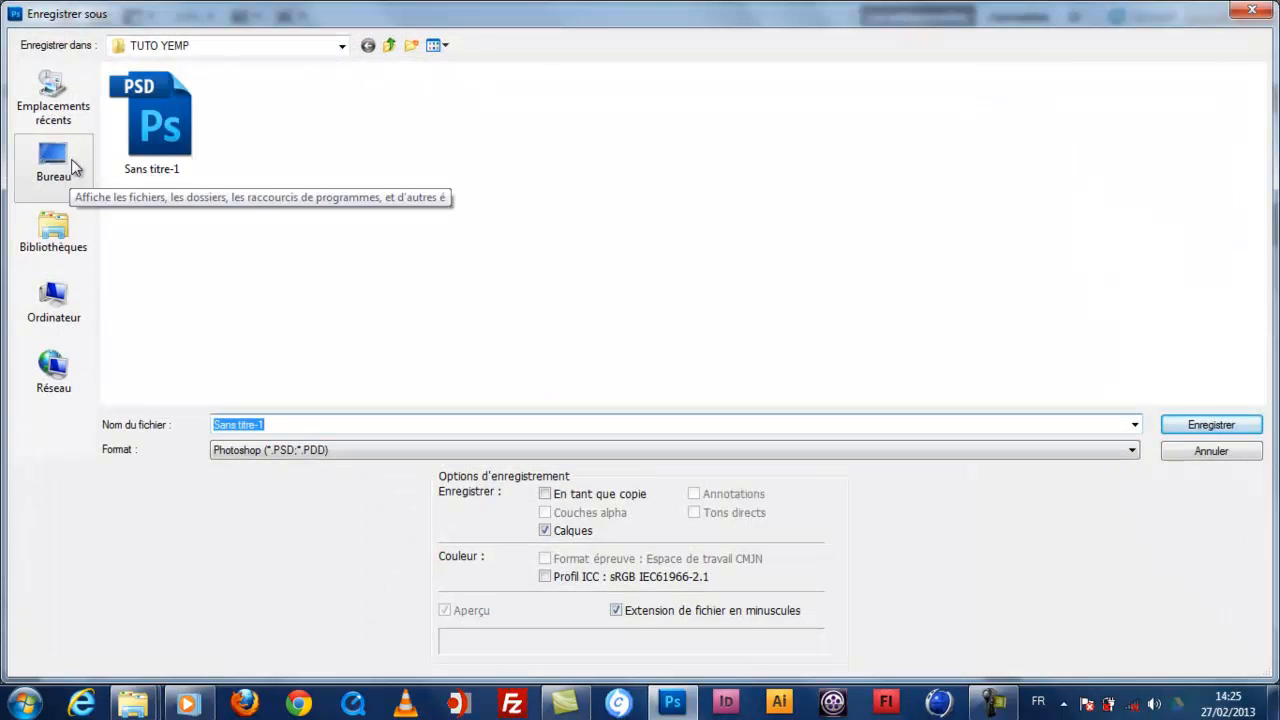
click(313, 452)
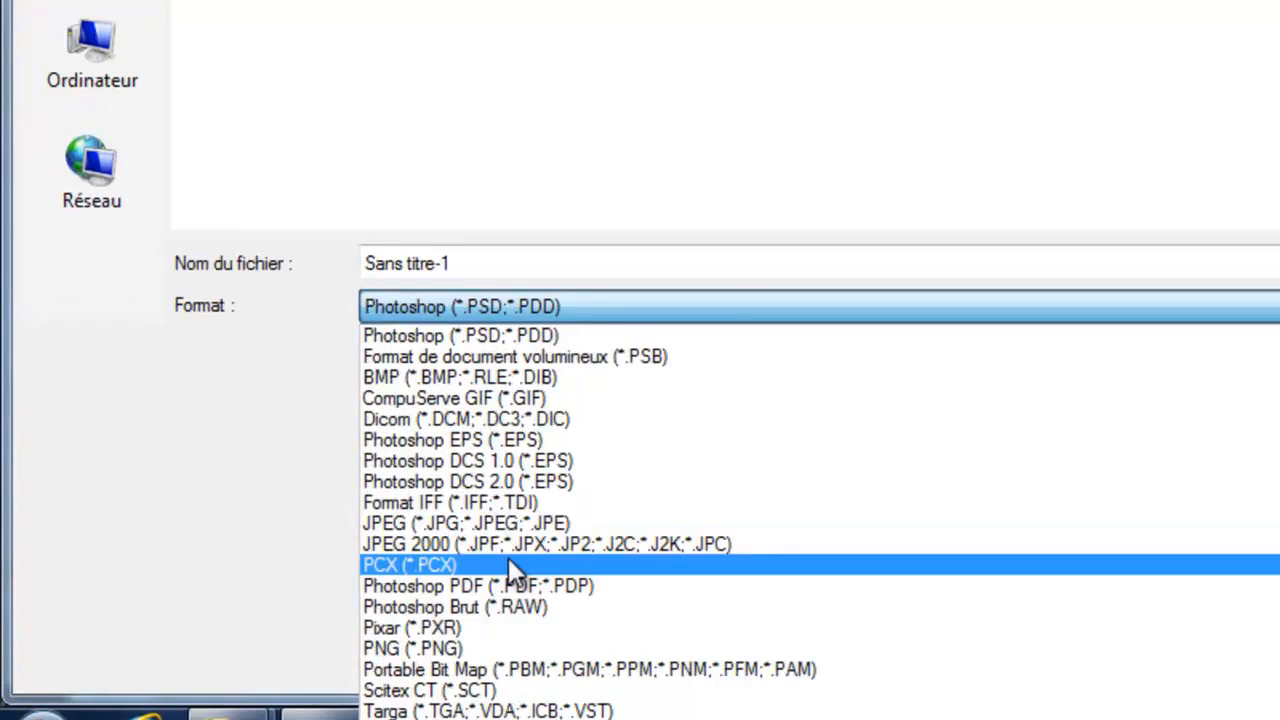
click(579, 647)
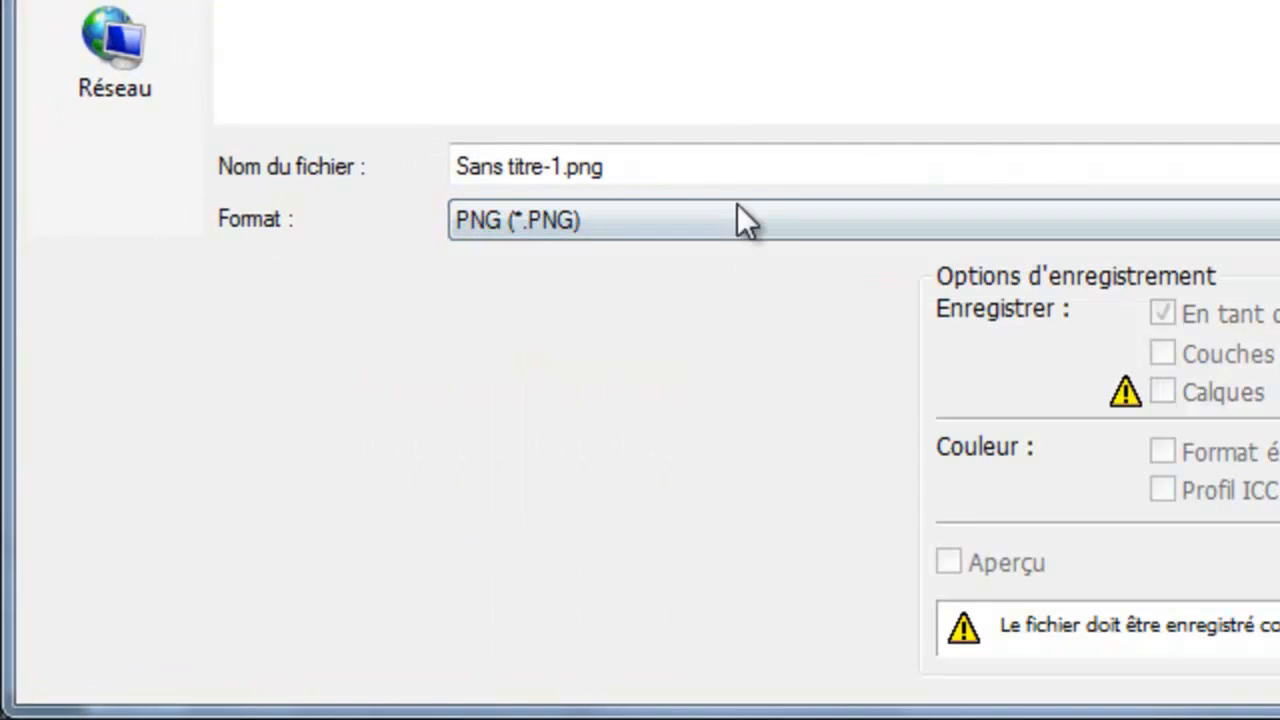
drag(700, 171, 224, 197)
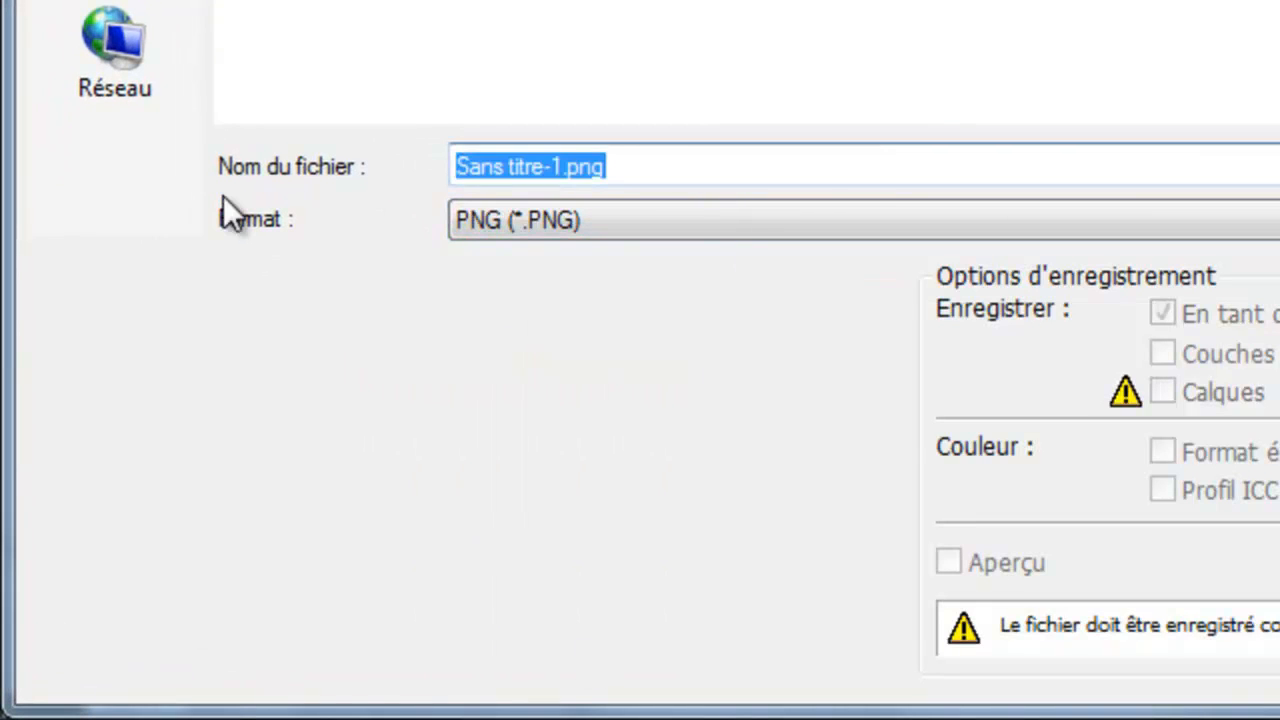
text(Acc)
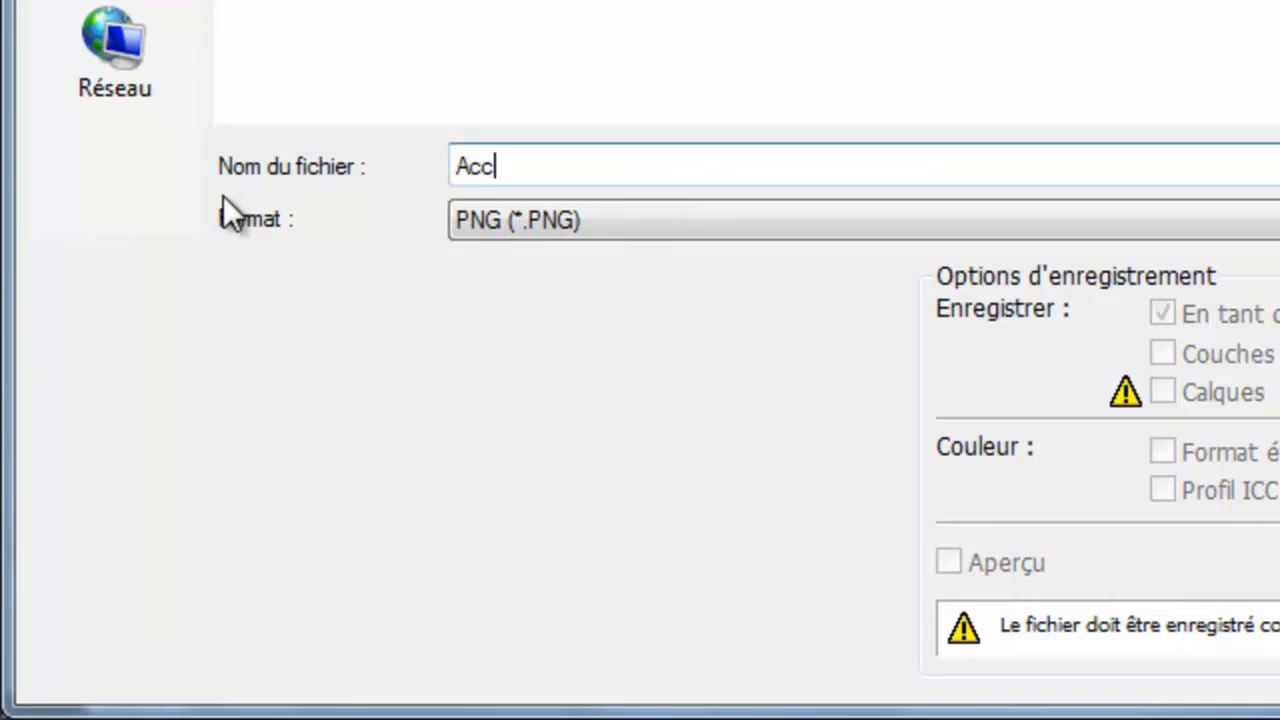
text(ueim)
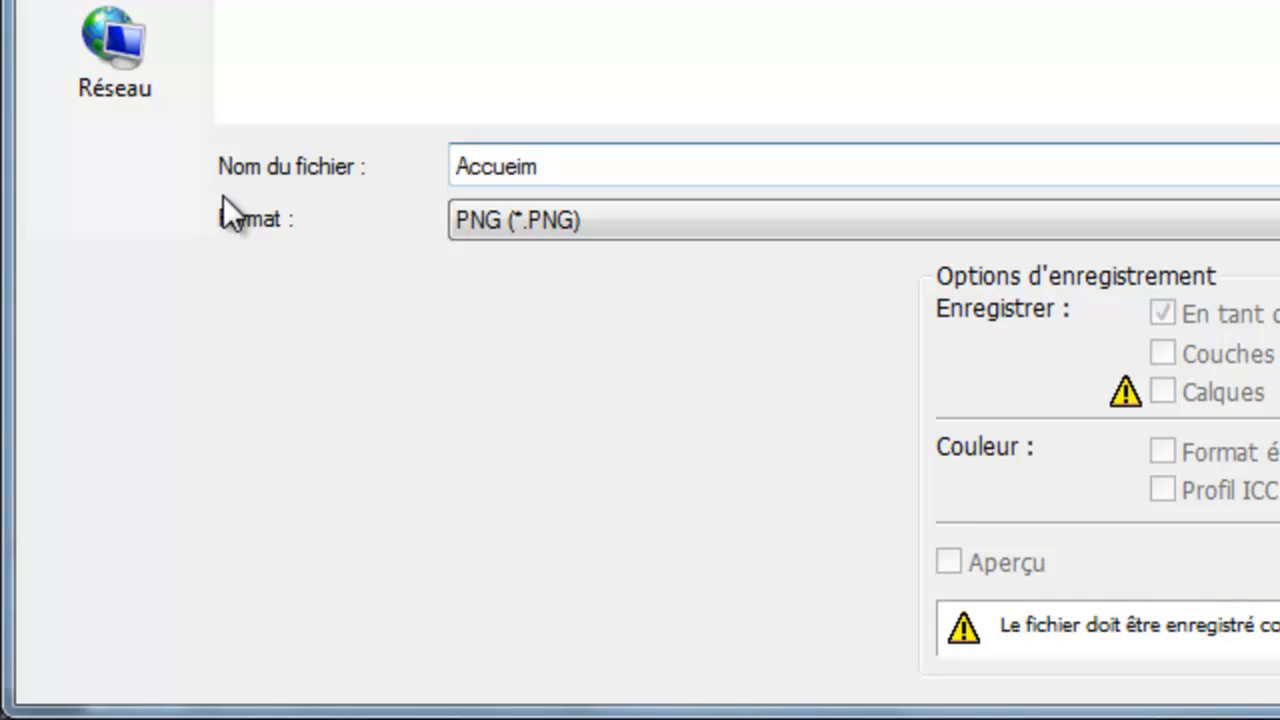
key(BackSpace)
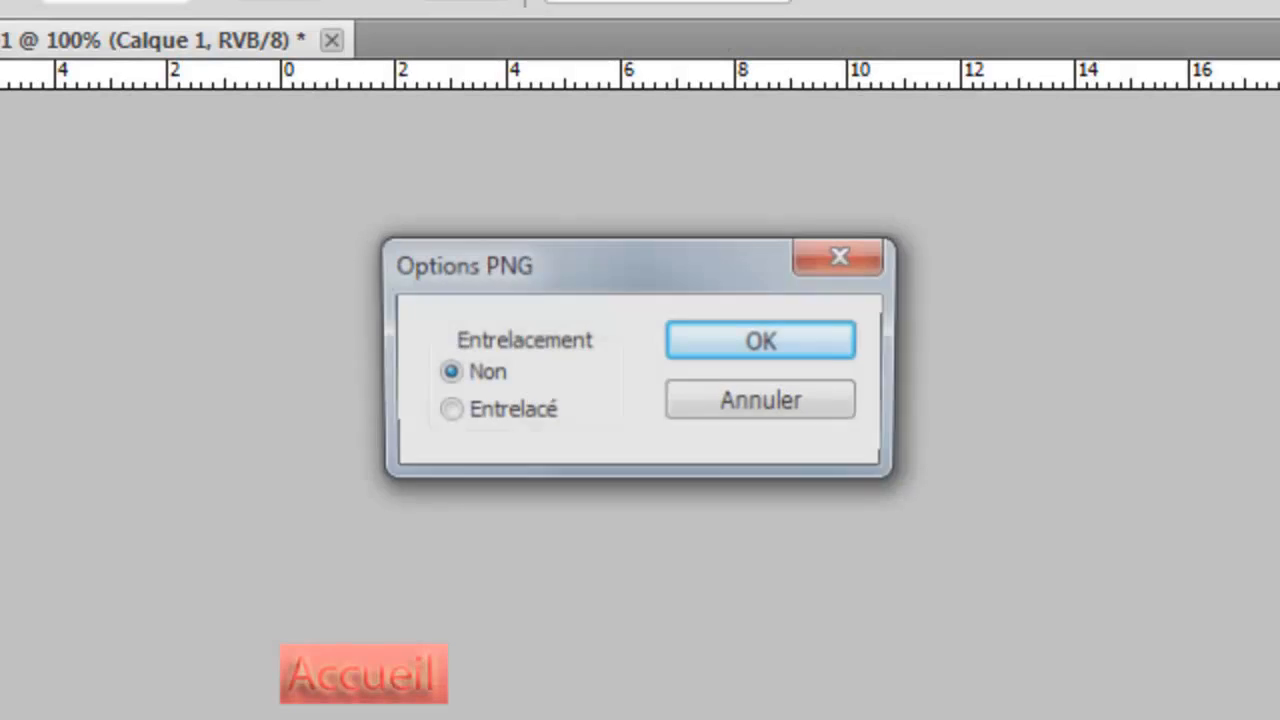
click(757, 362)
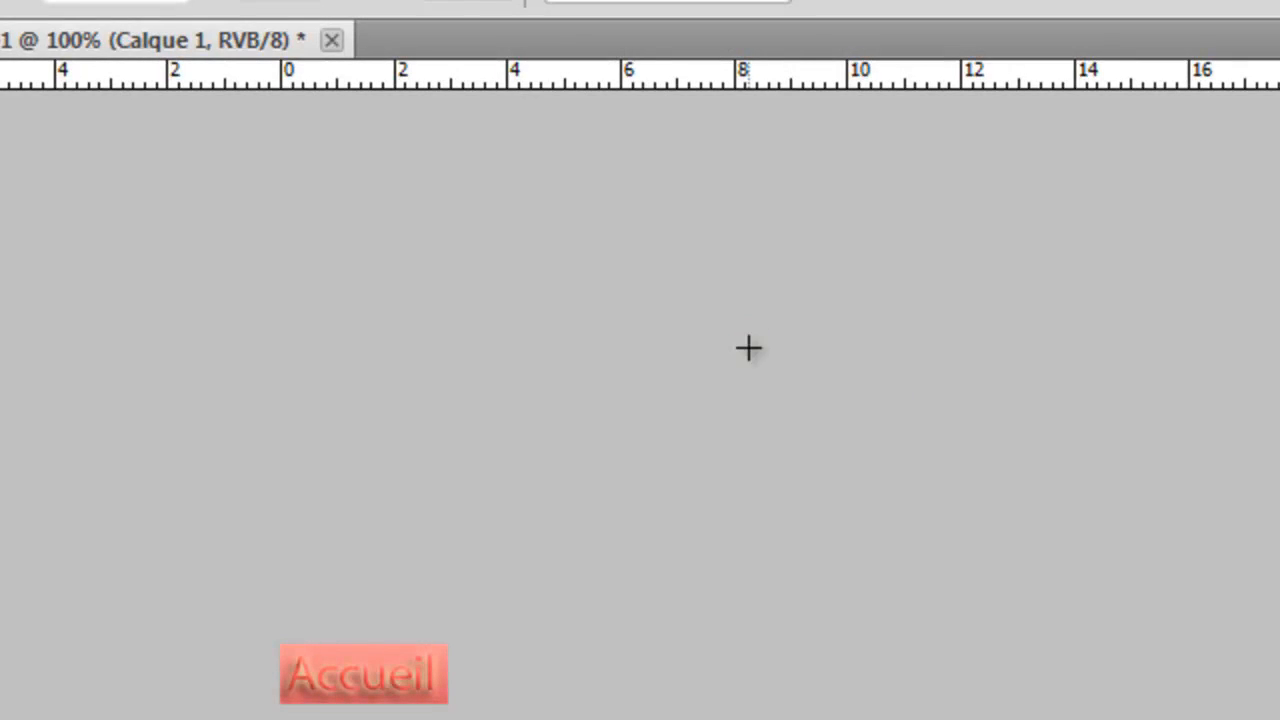
Check the exported Accueil PNG from the TUTO YEMP folder in the photo viewer, then return to the Sans titre-1.psd document.
click(24, 700)
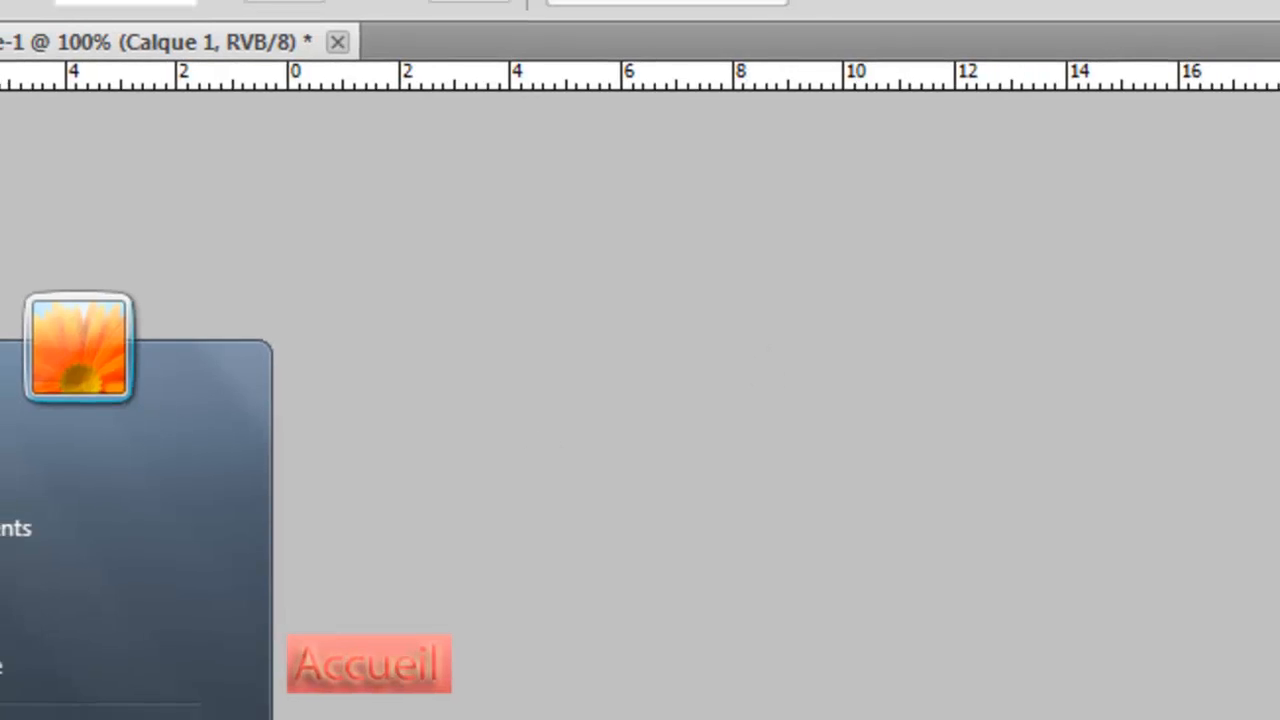
click(135, 700)
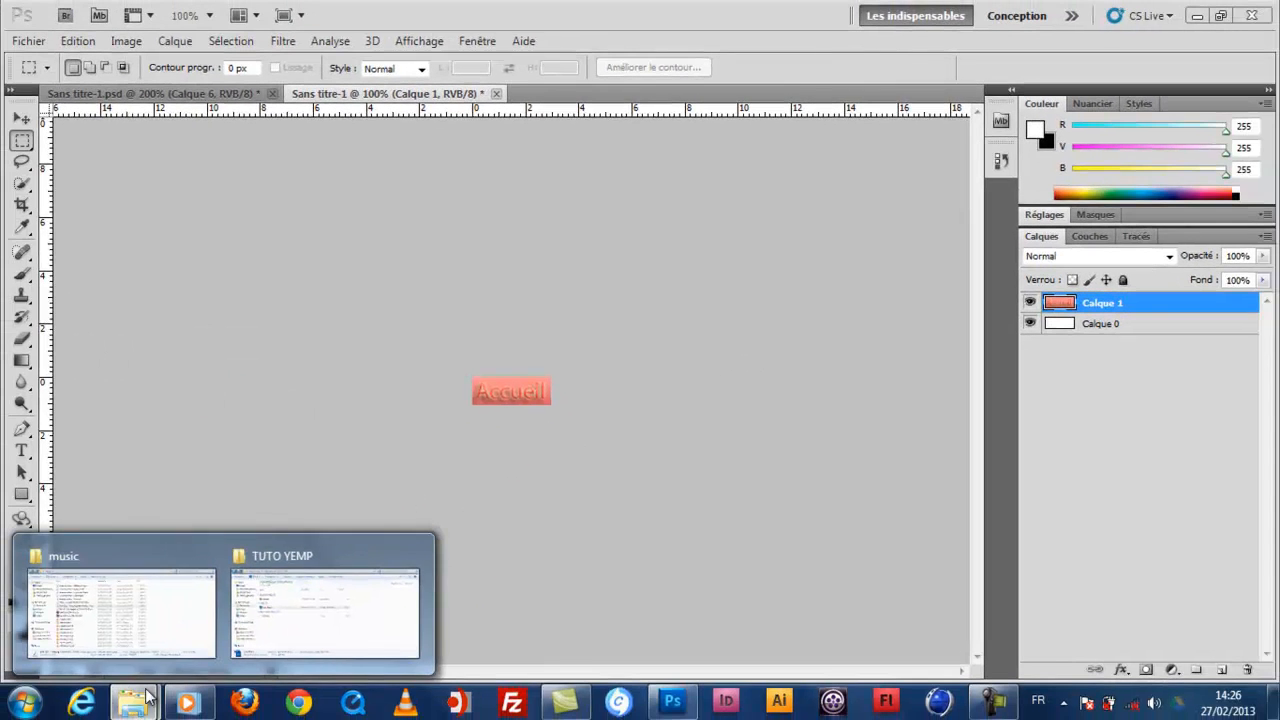
click(300, 595)
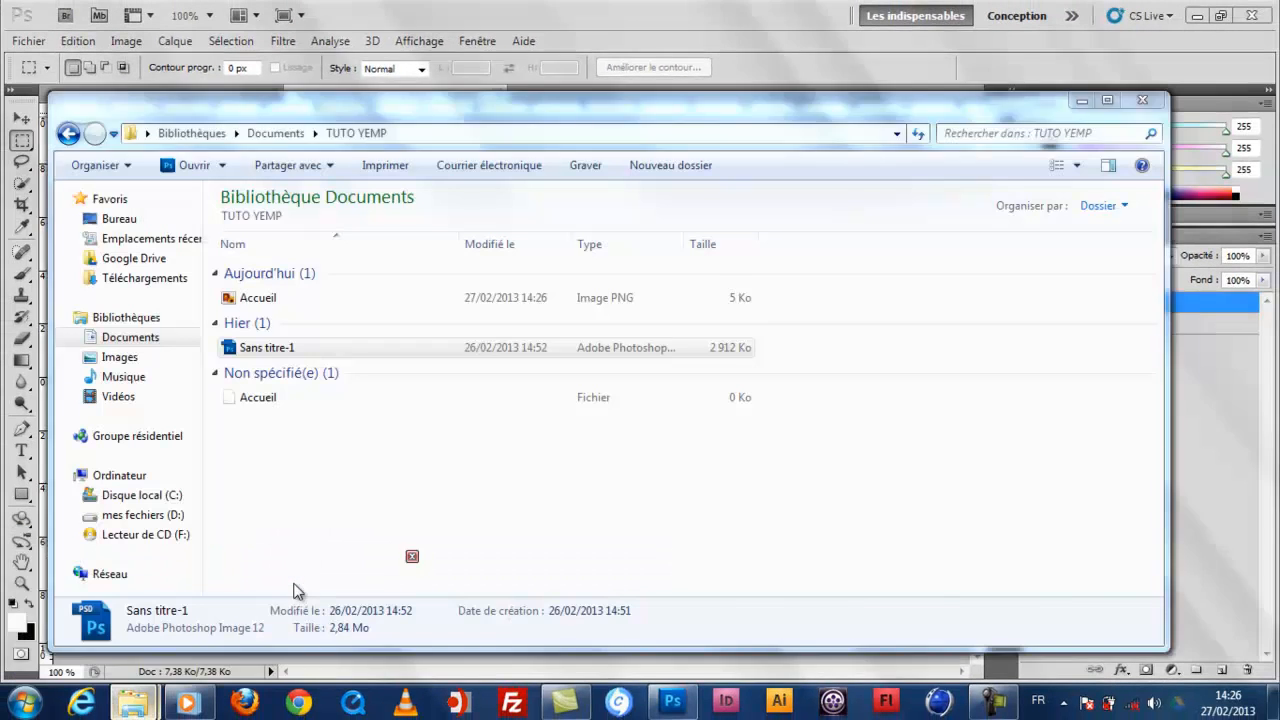
double_click(260, 297)
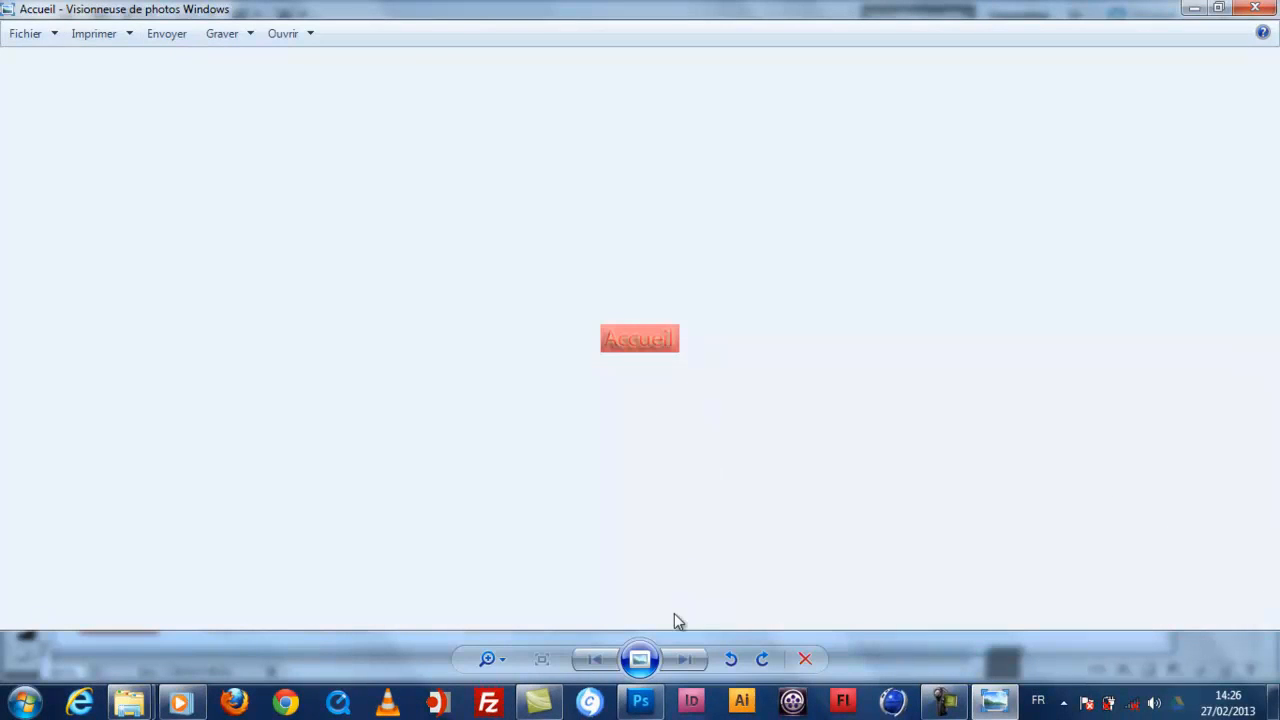
click(1255, 8)
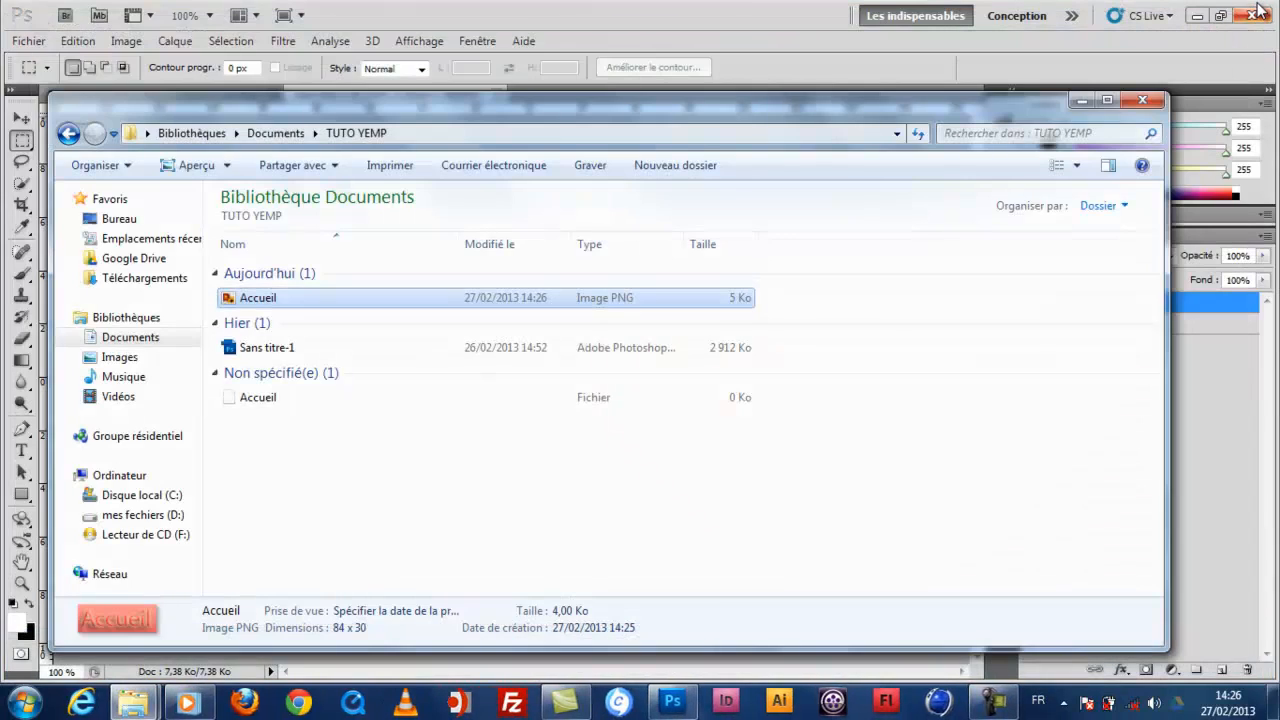
click(1142, 100)
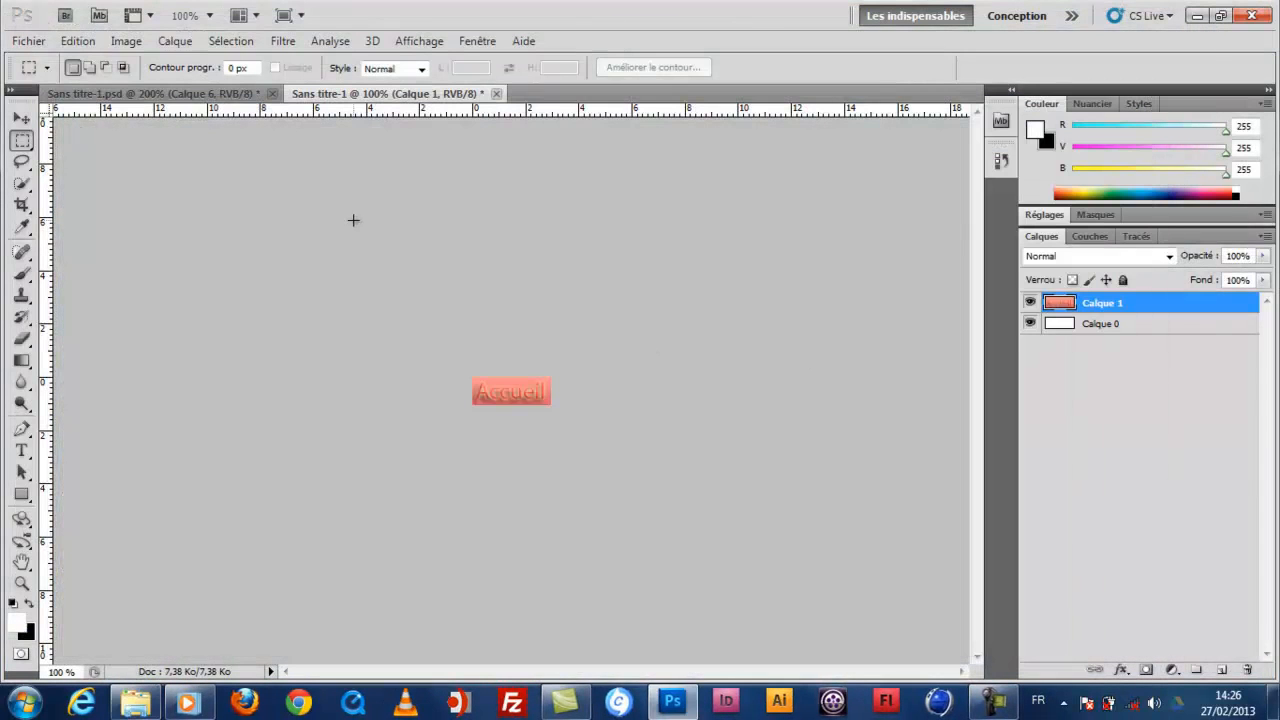
click(174, 100)
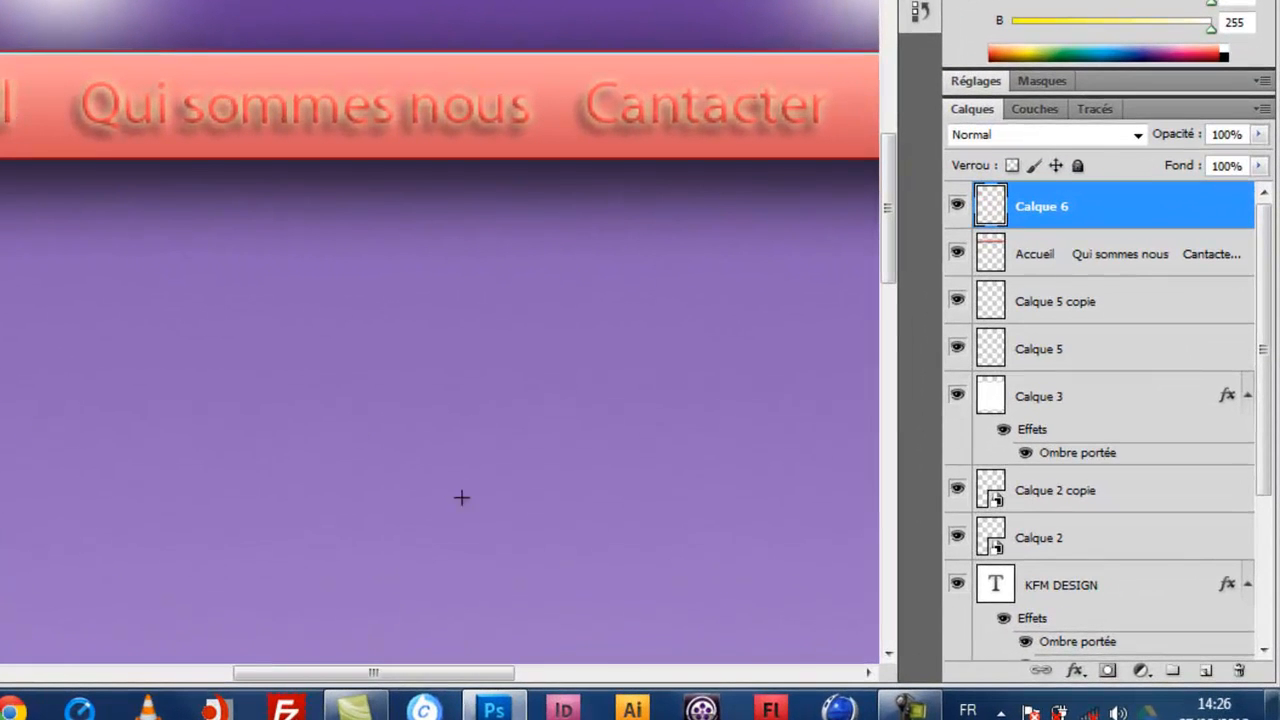
mouse_move(910, 706)
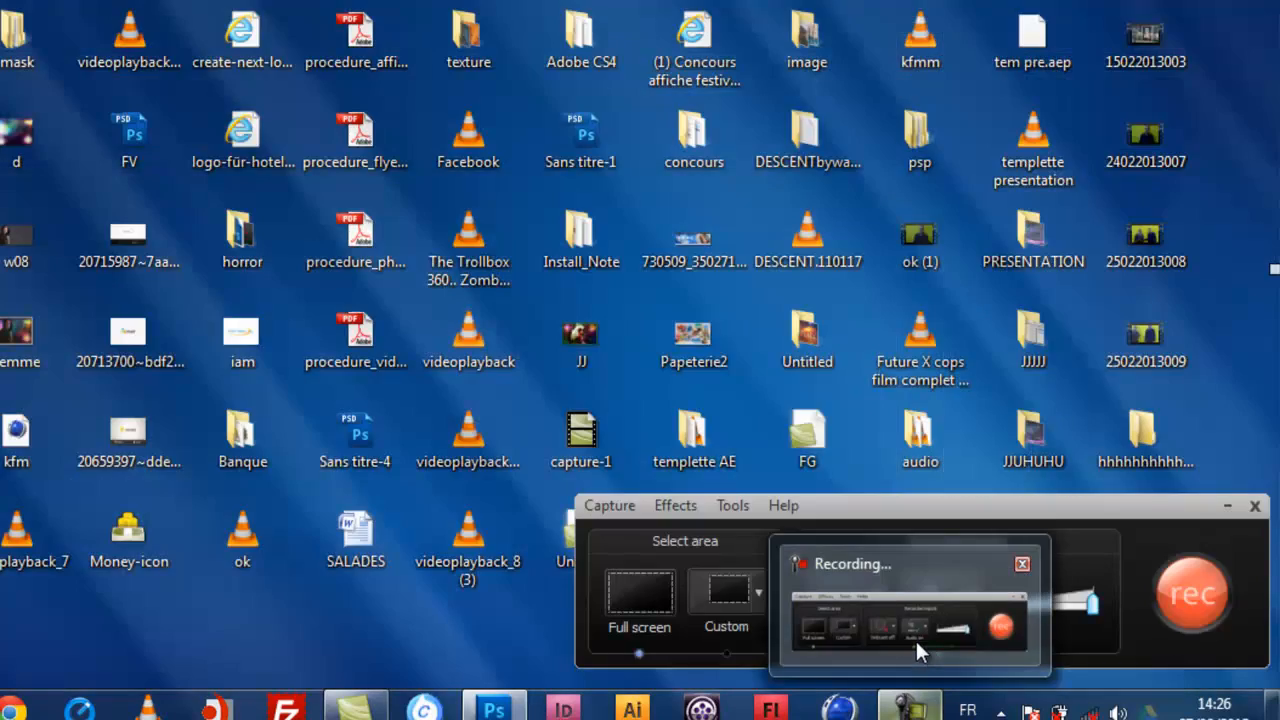
click(915, 638)
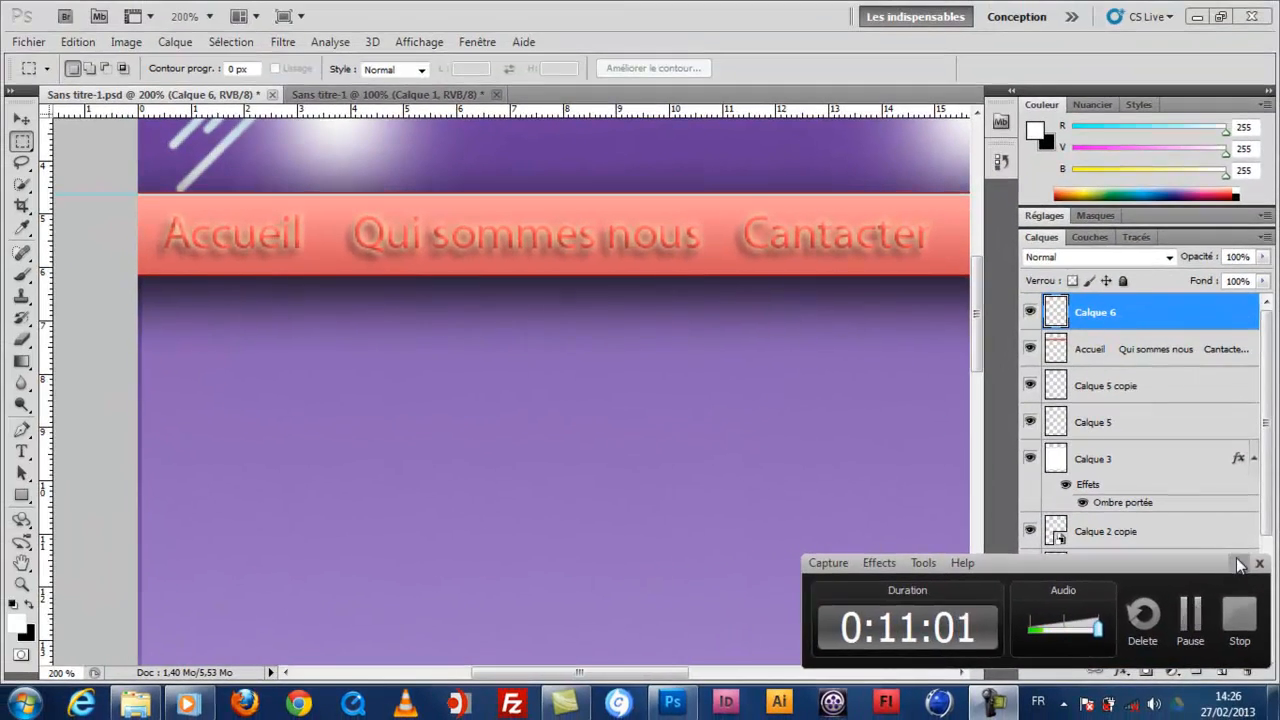
click(1231, 543)
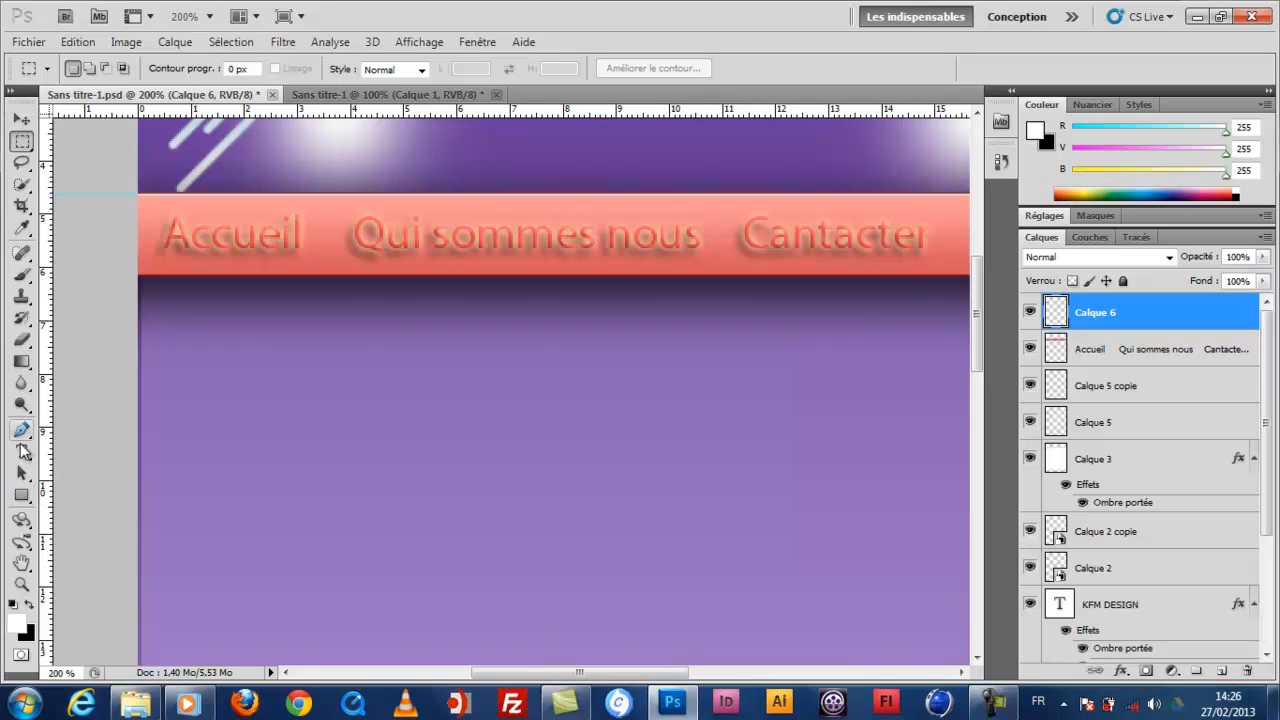
At 100% magnification, identify Calque 2 by toggling its visibility, and select that layer.
click(22, 586)
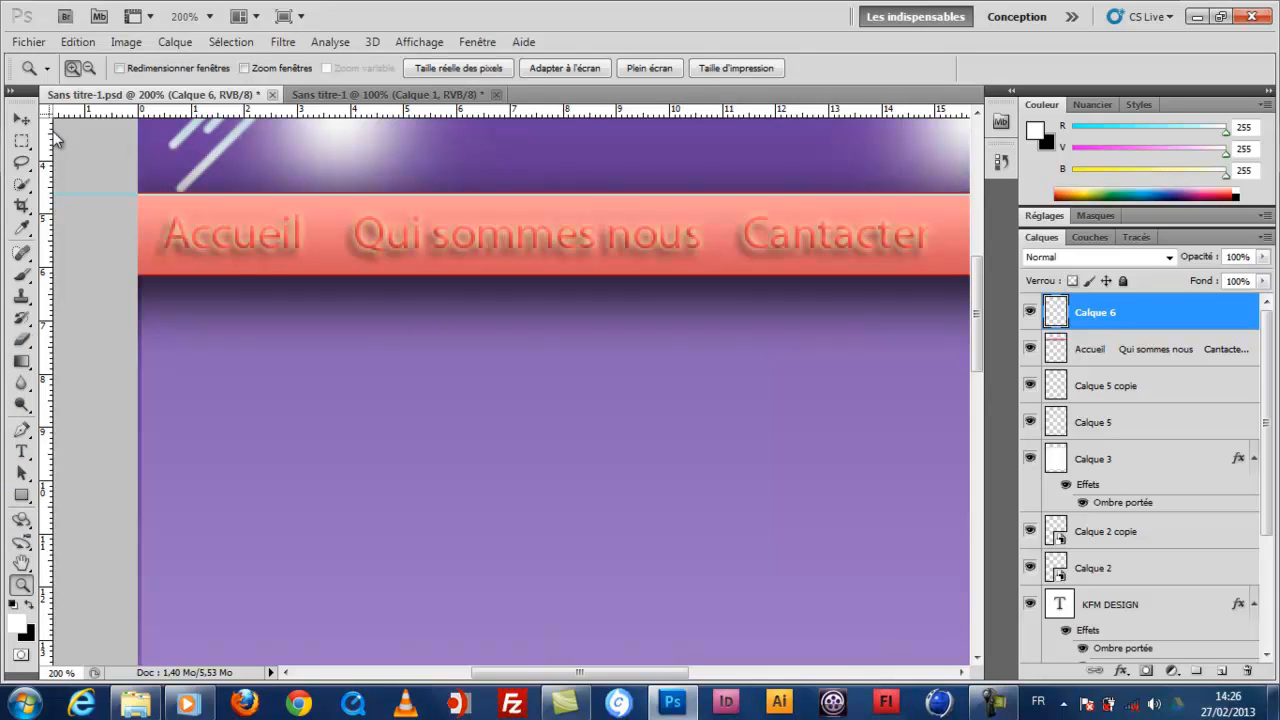
click(89, 68)
click(308, 182)
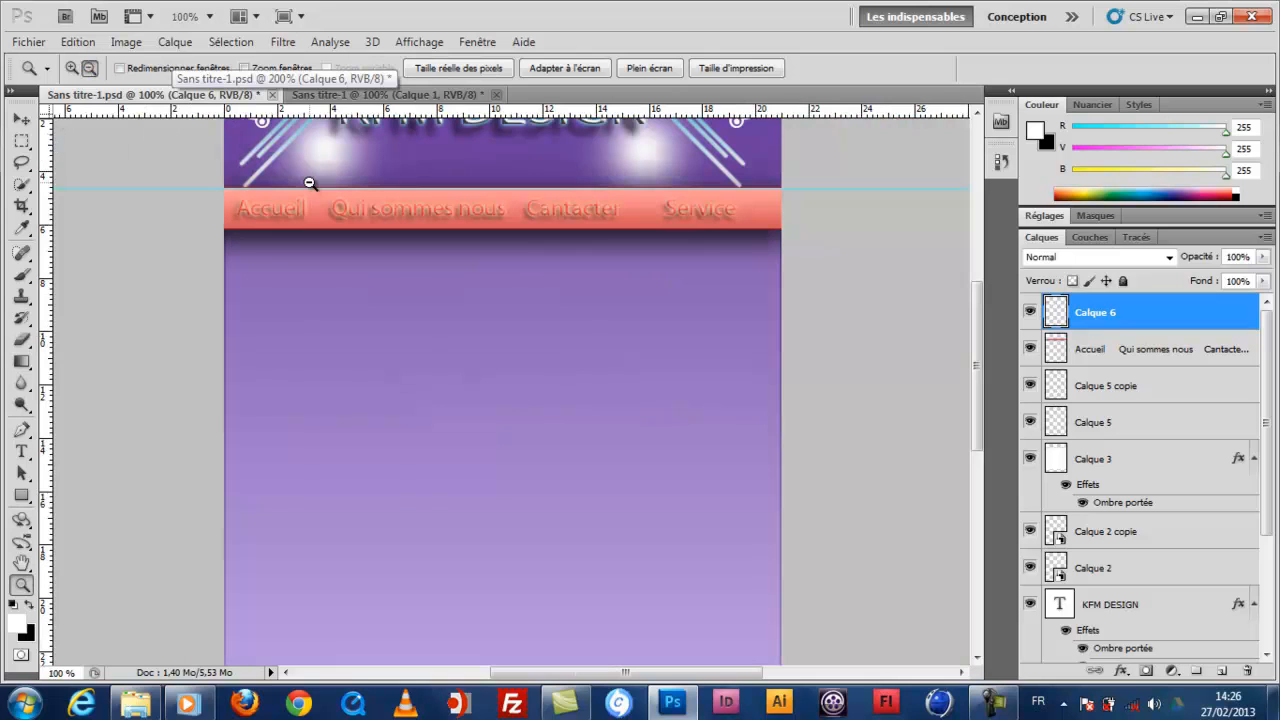
drag(974, 342, 972, 312)
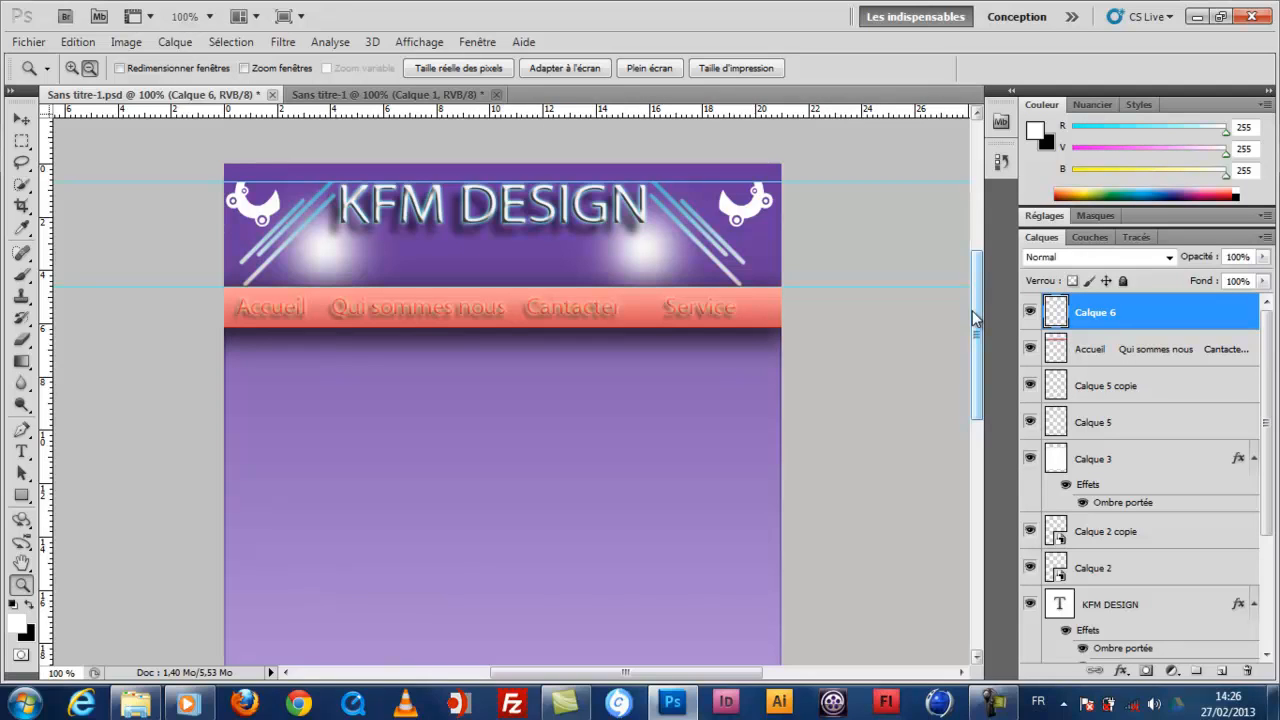
drag(1266, 420, 1268, 447)
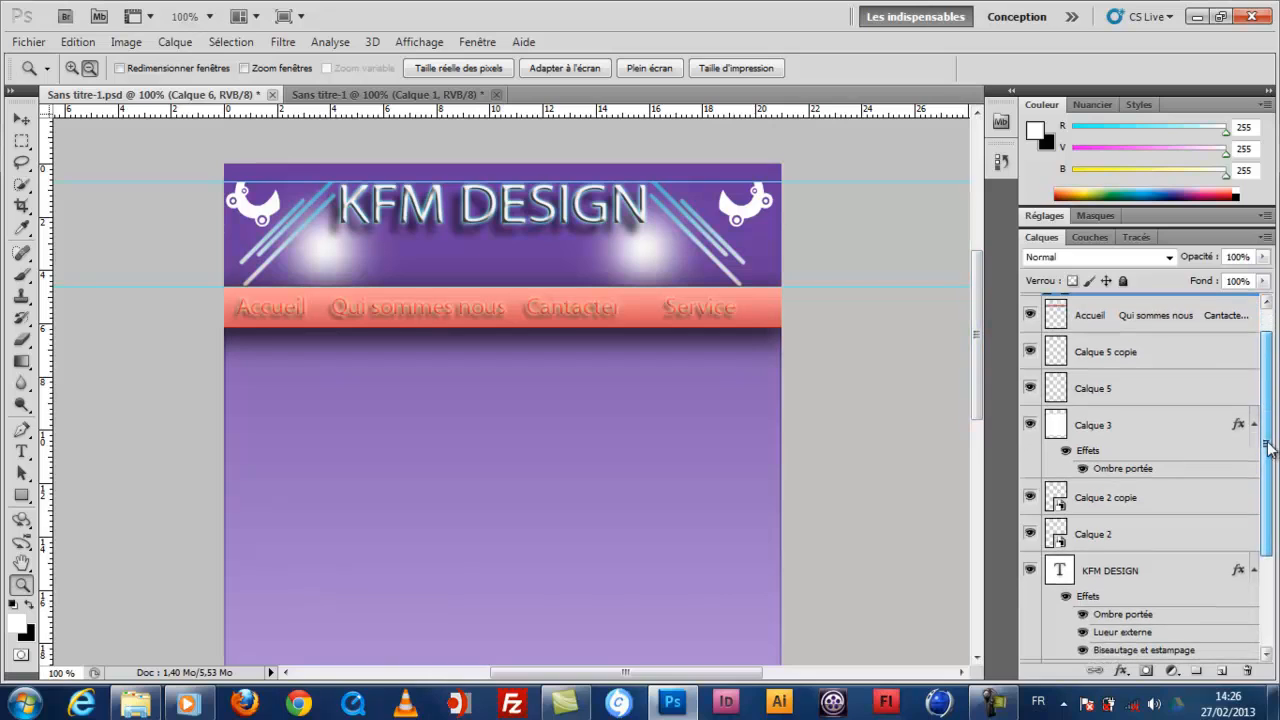
click(1030, 536)
click(1030, 536)
click(1030, 536)
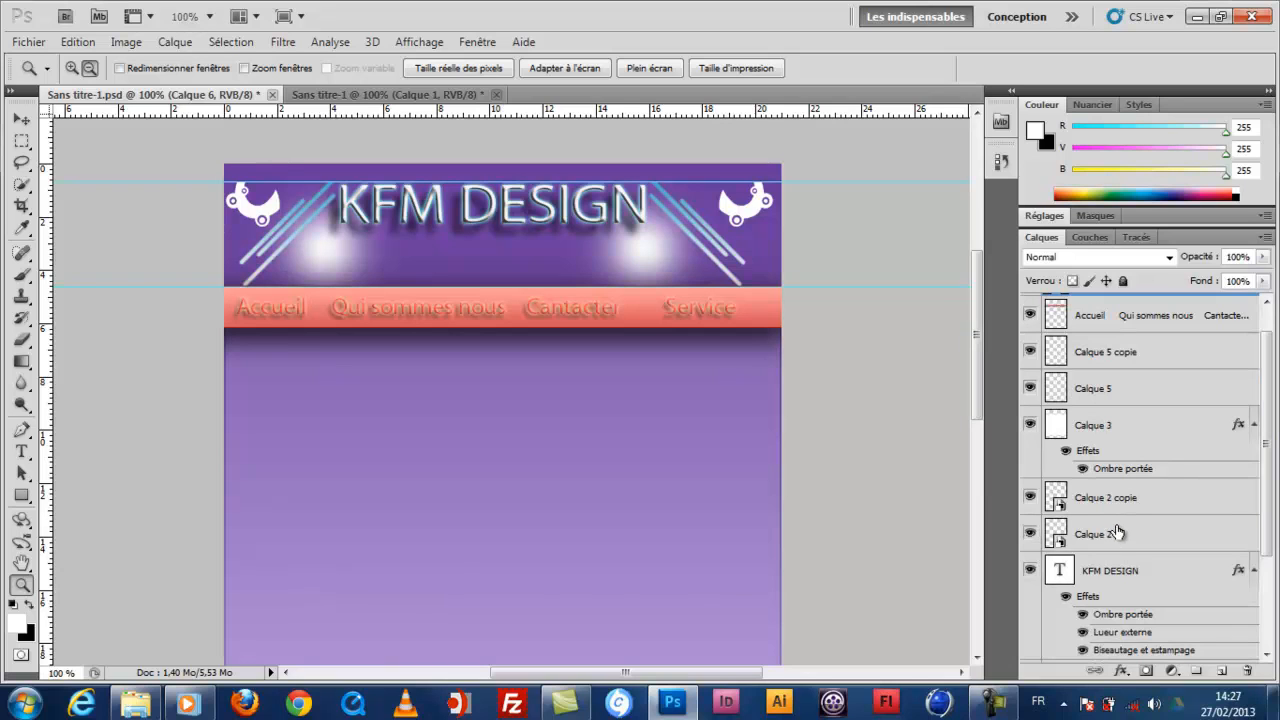
click(1118, 532)
Show the Animation panel in timeline mode, enlarge it, and expand Calque 2's animation properties.
click(477, 42)
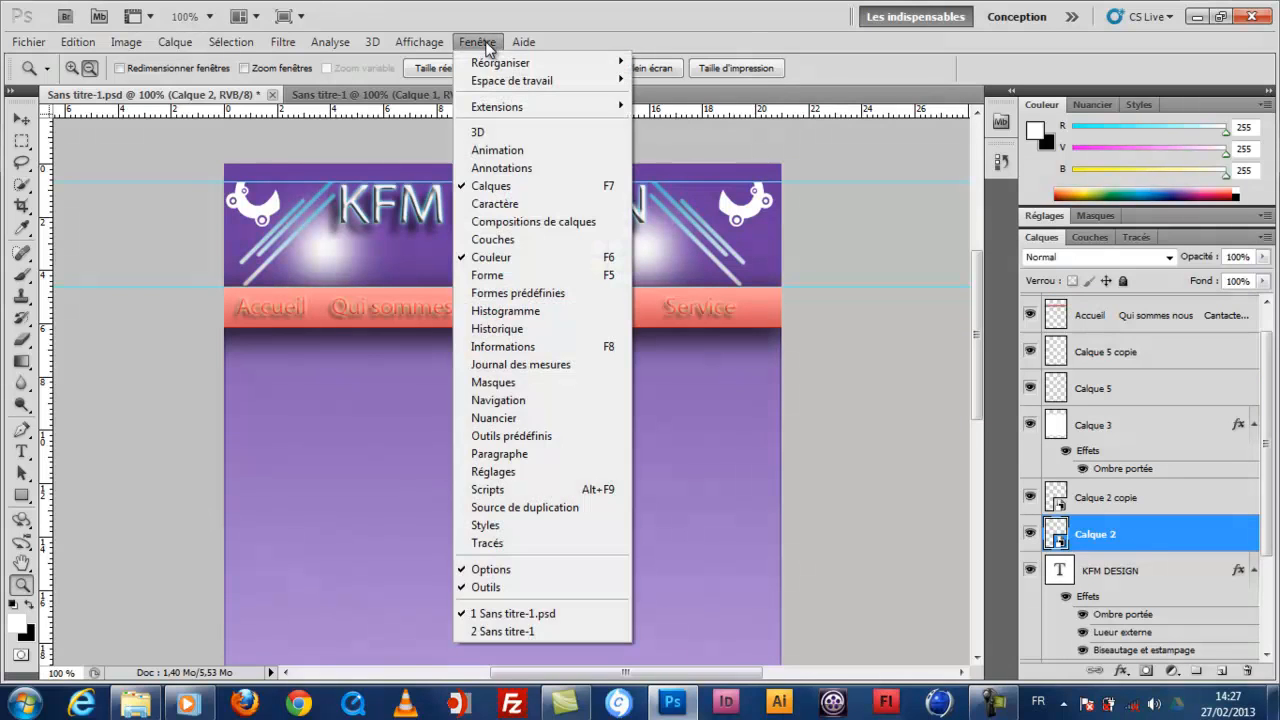
click(499, 152)
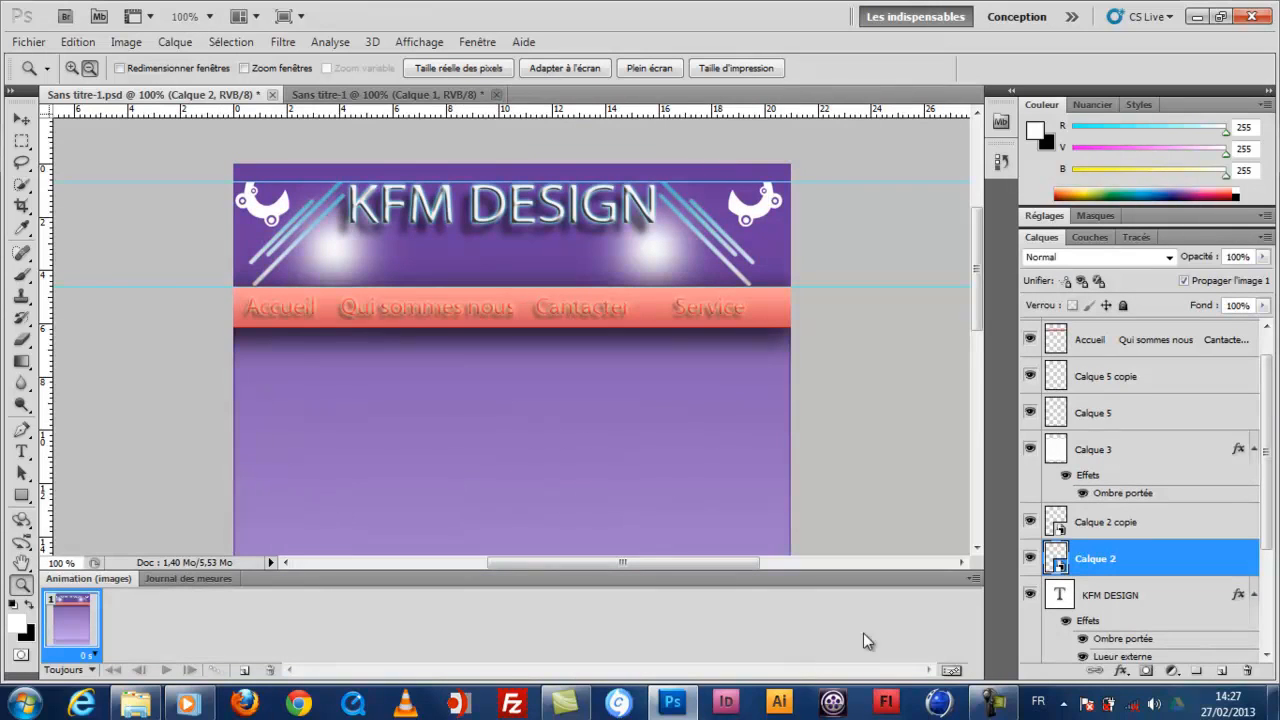
click(948, 670)
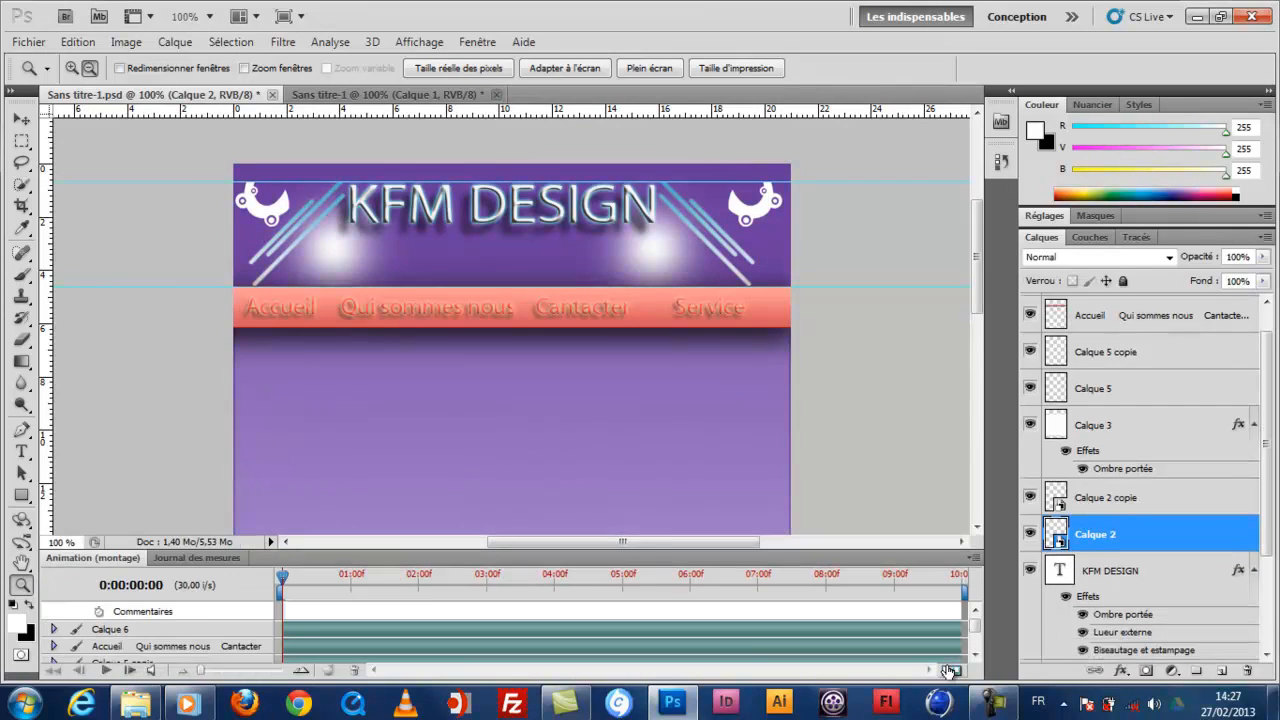
drag(324, 551, 350, 390)
click(54, 570)
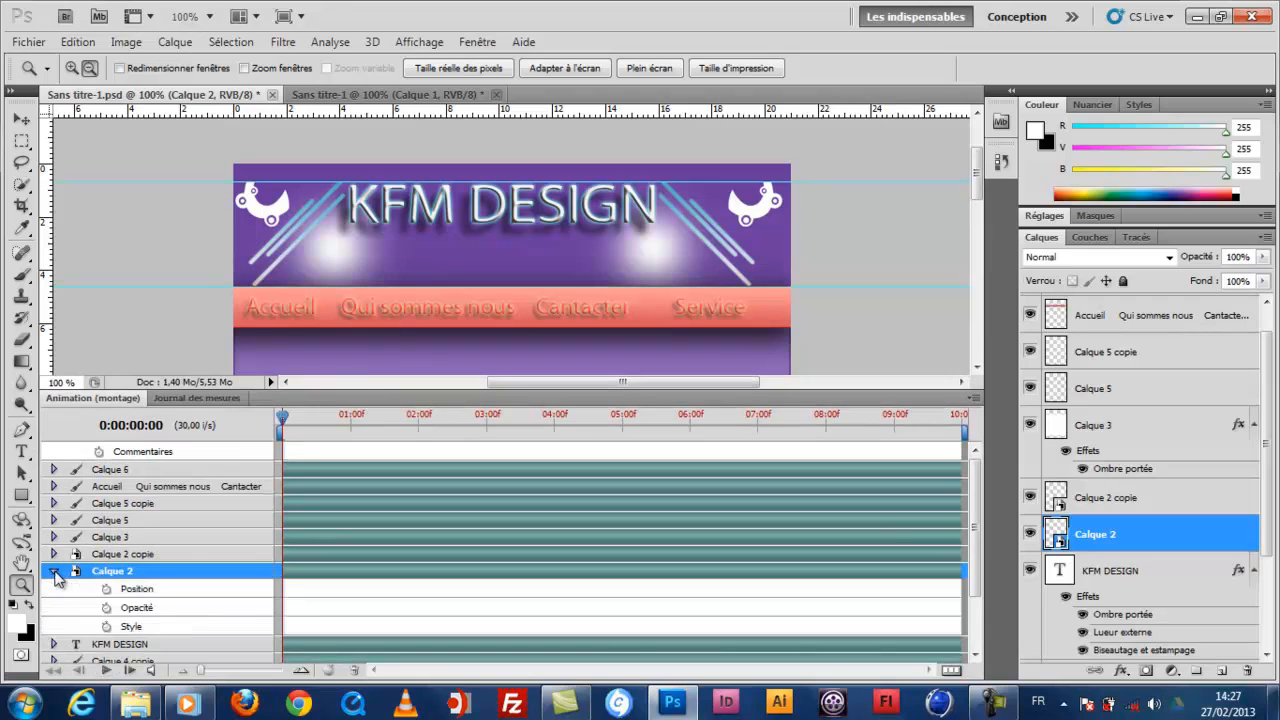
Animate Calque 2's opacity with a keyframe at 0:00:00:00 and a 1% keyframe at 0:00:00:24.
click(107, 607)
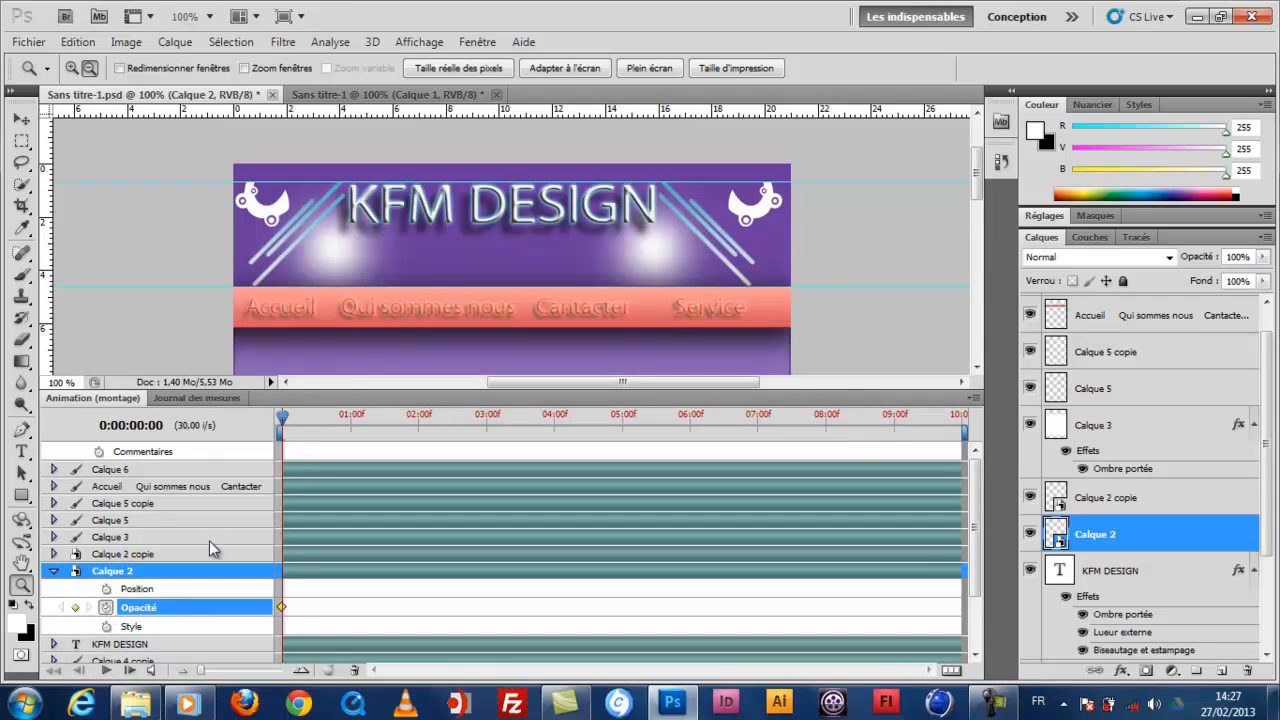
drag(286, 426, 338, 425)
drag(1212, 256, 1035, 259)
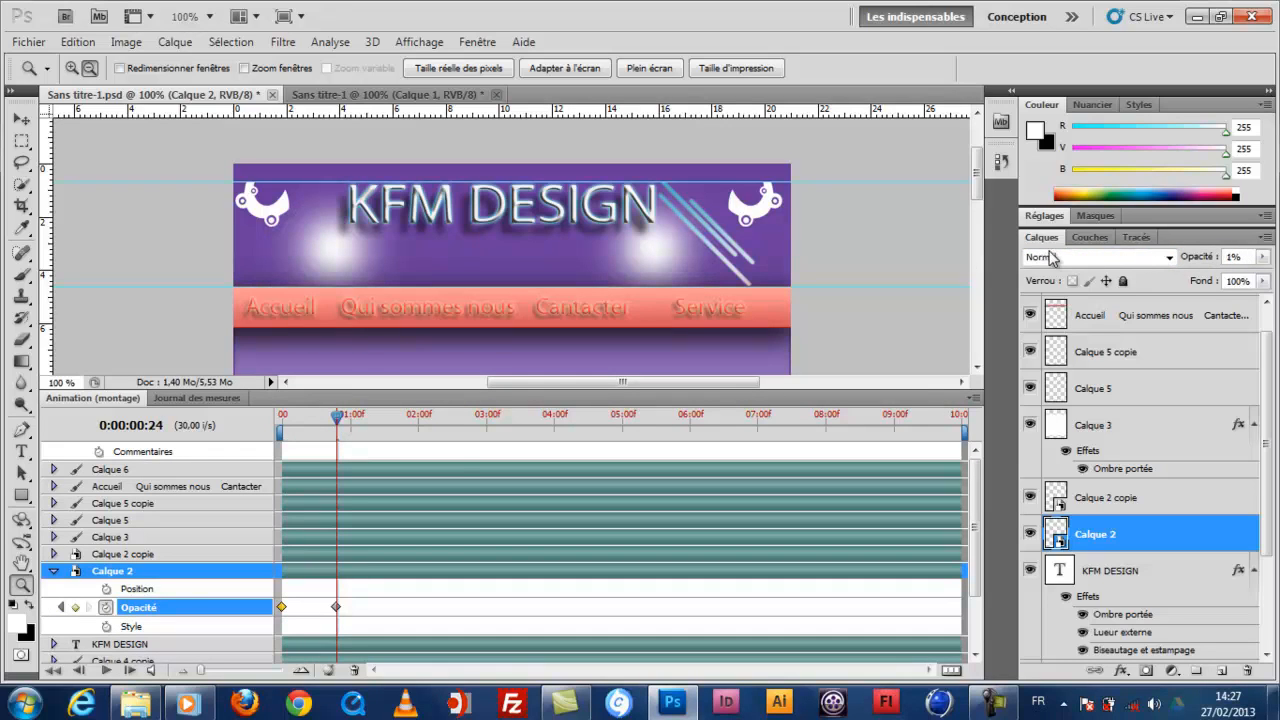
Add Calque 2 opacity keyframes of 100% at 0:00:01:26 and 0% at 0:00:03:04.
drag(336, 425, 409, 425)
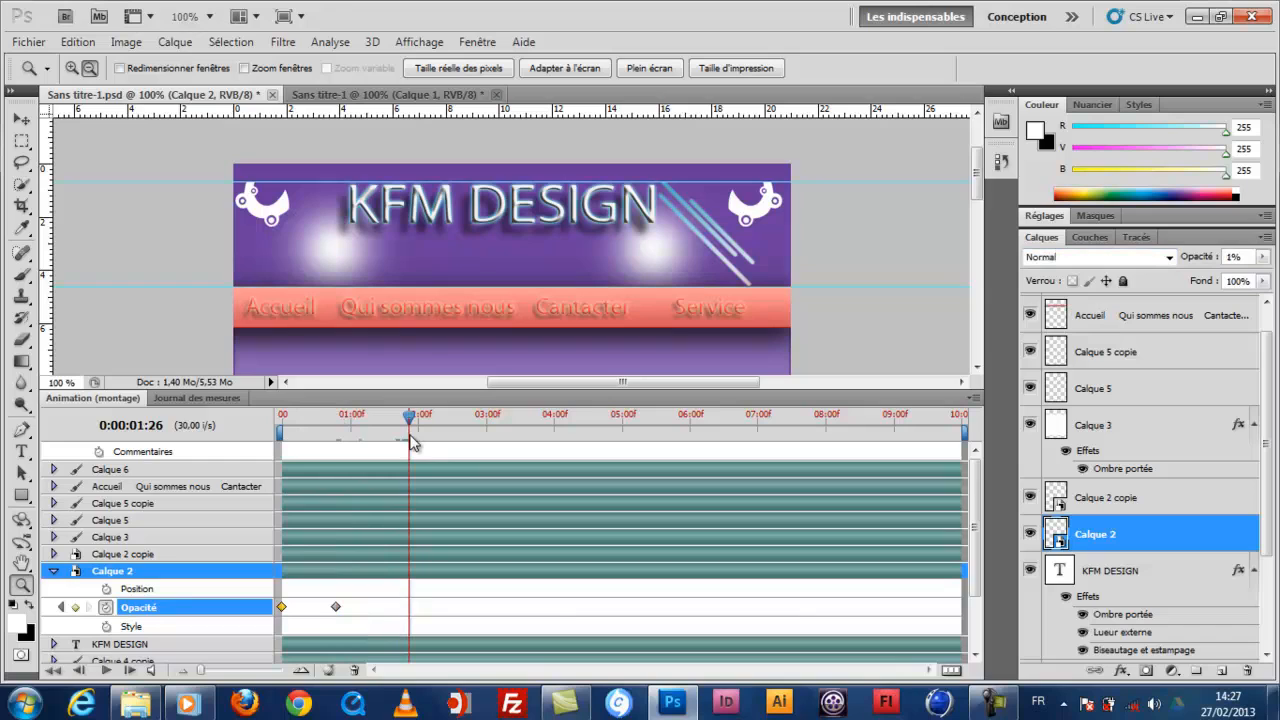
drag(1197, 261, 1275, 259)
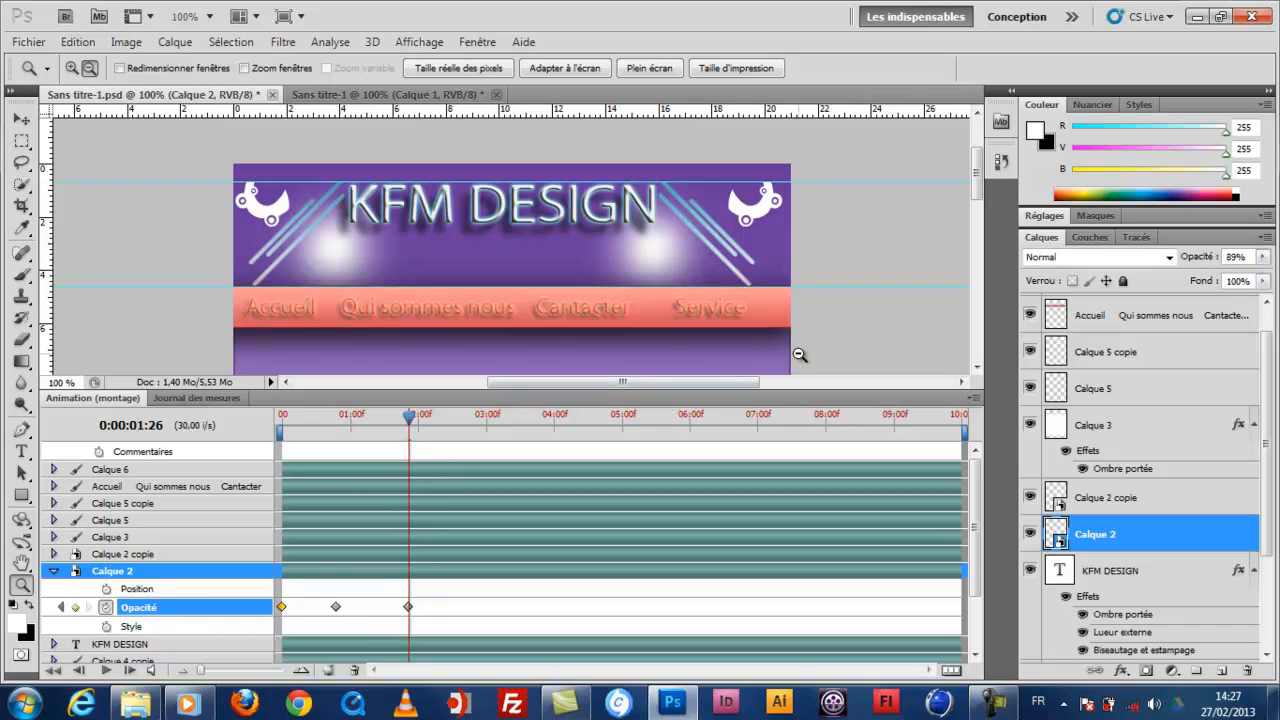
drag(1189, 267, 1275, 264)
drag(412, 425, 495, 420)
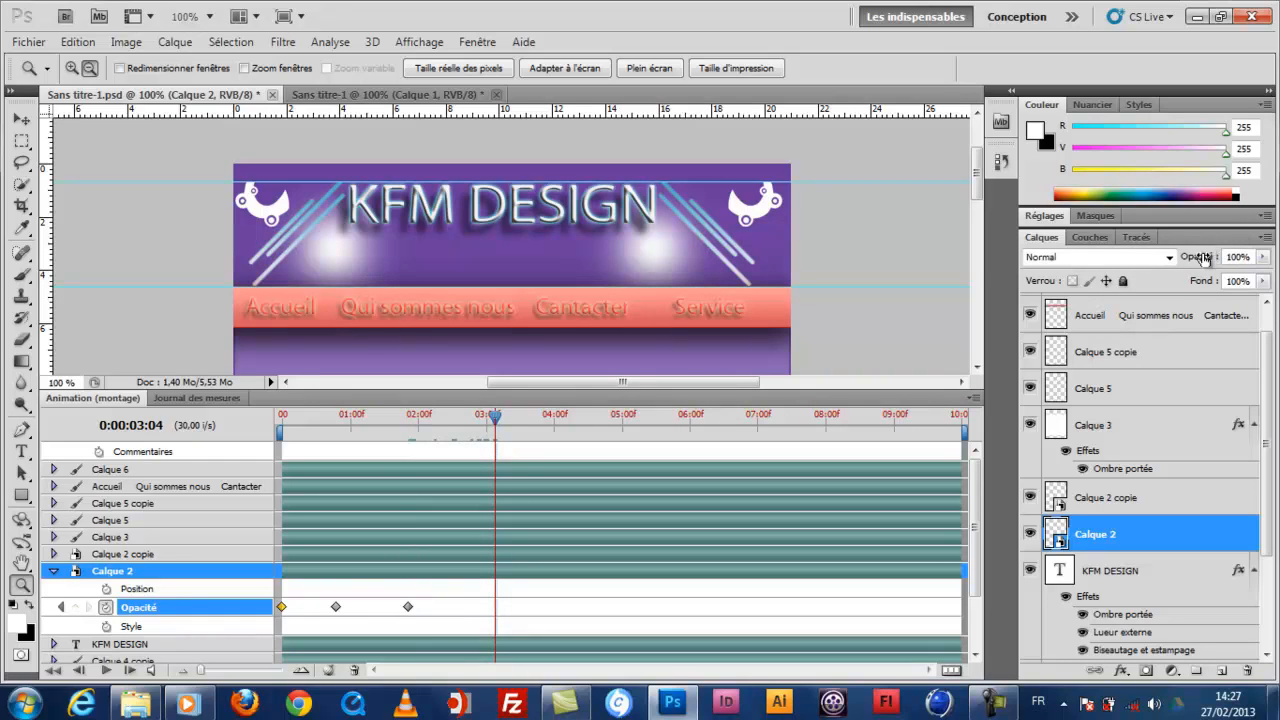
drag(1200, 260, 1062, 274)
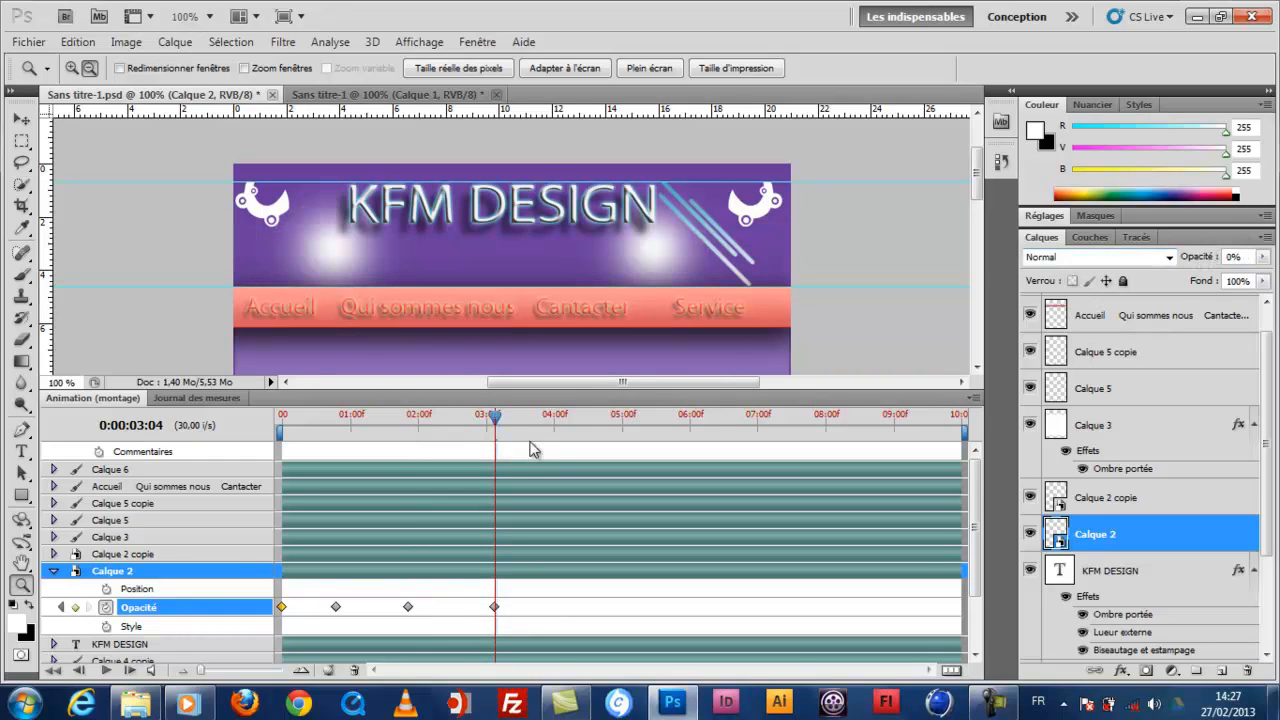
Collapse Calque 2's properties, shrink the timeline, and play the opacity animation before stopping it.
click(54, 571)
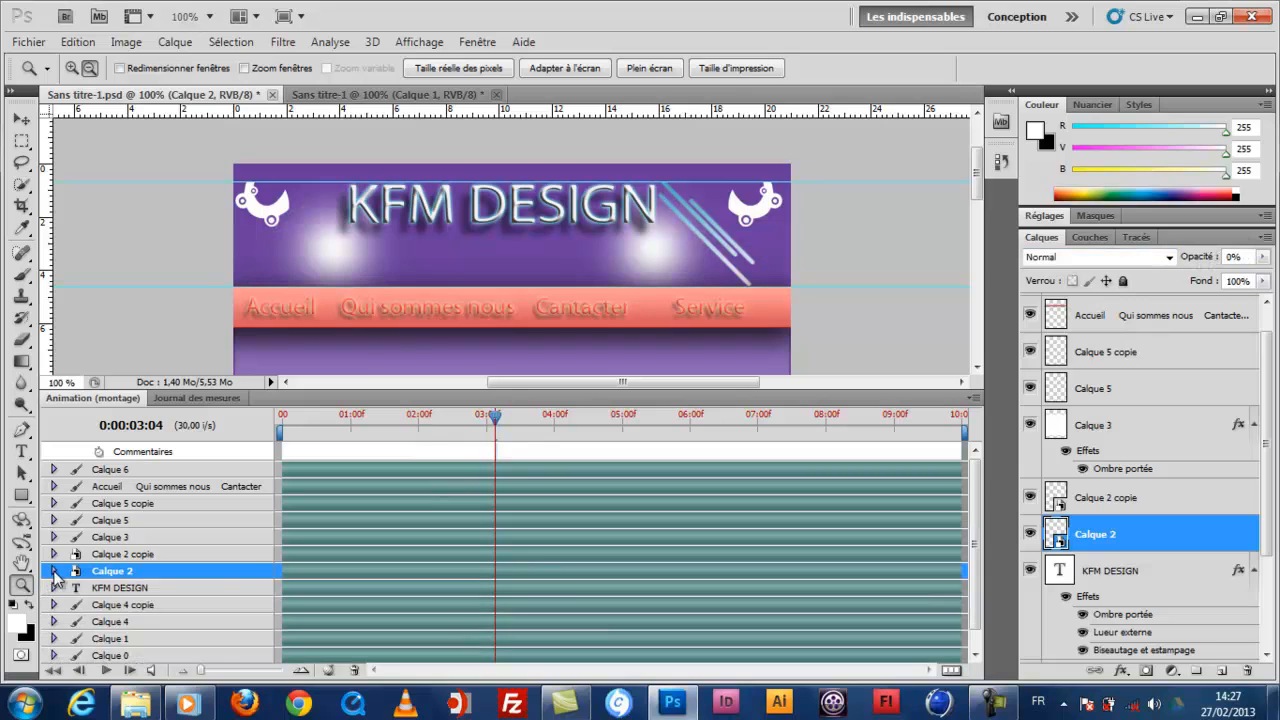
drag(316, 389, 257, 632)
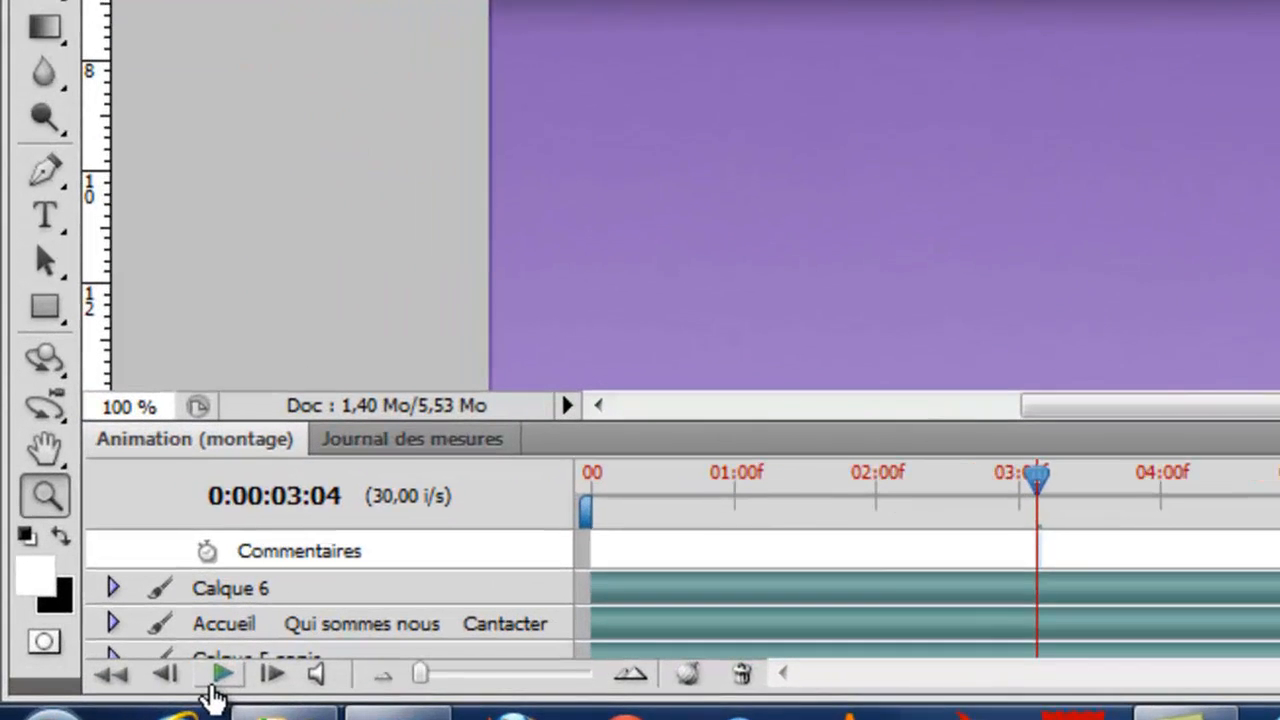
click(106, 669)
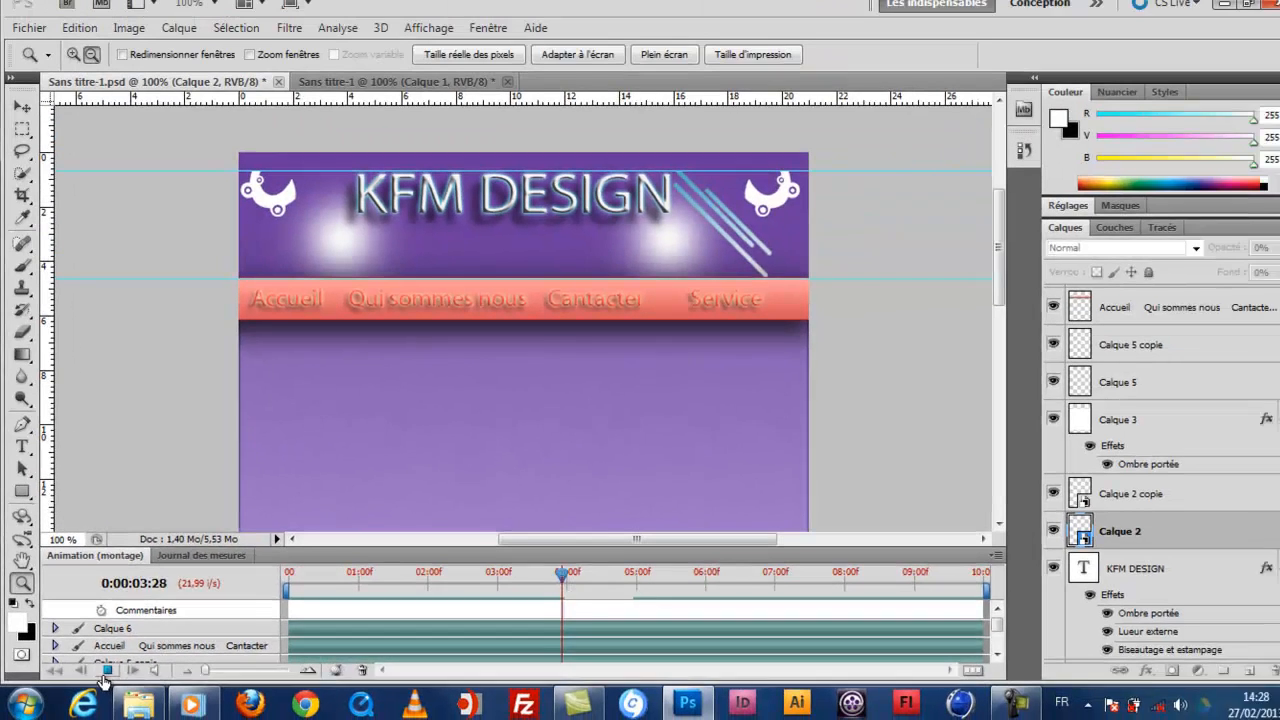
click(106, 671)
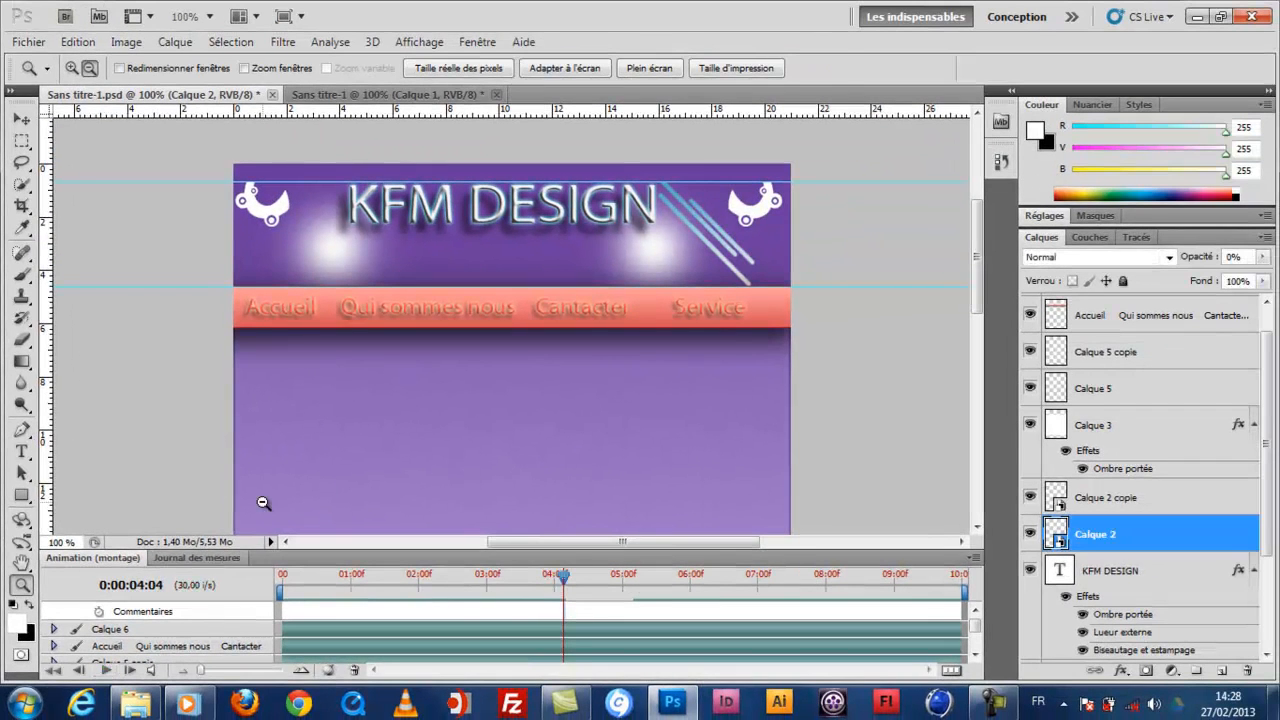
Enlarge the timeline, expand Calque 2's properties again, and set its first Style keyframe at 0:00:00:00.
drag(321, 549, 316, 392)
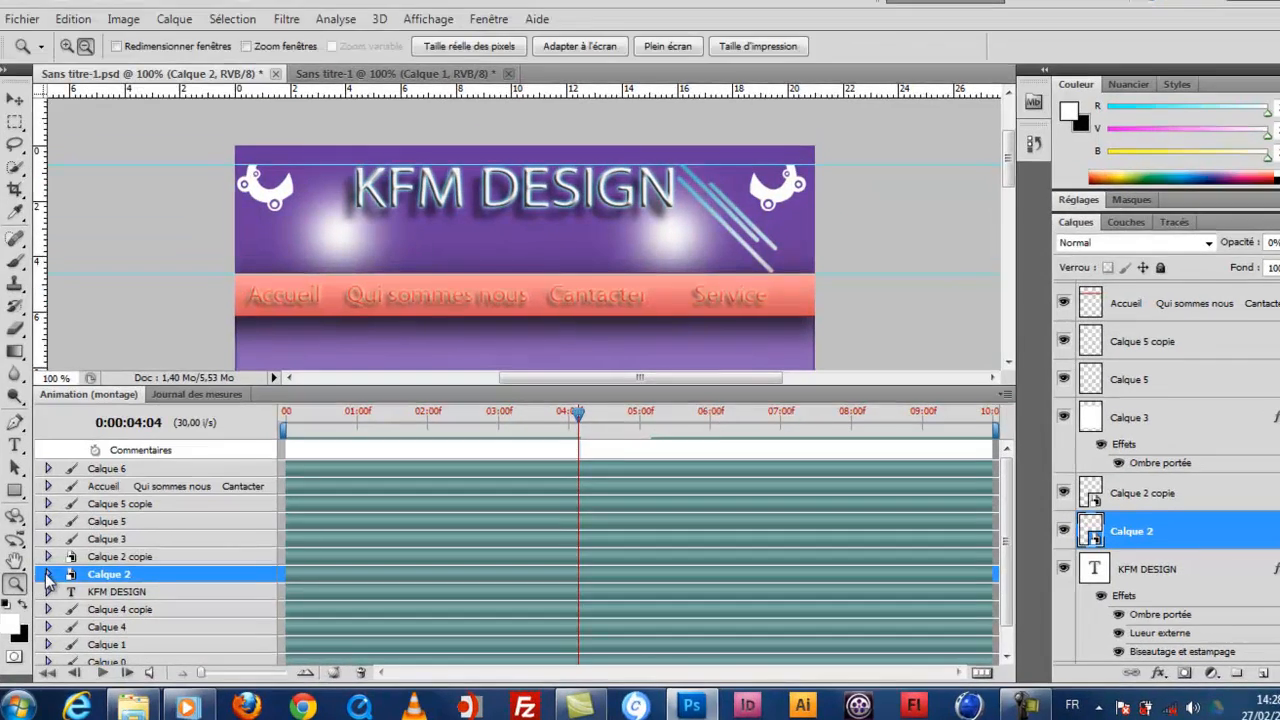
click(54, 575)
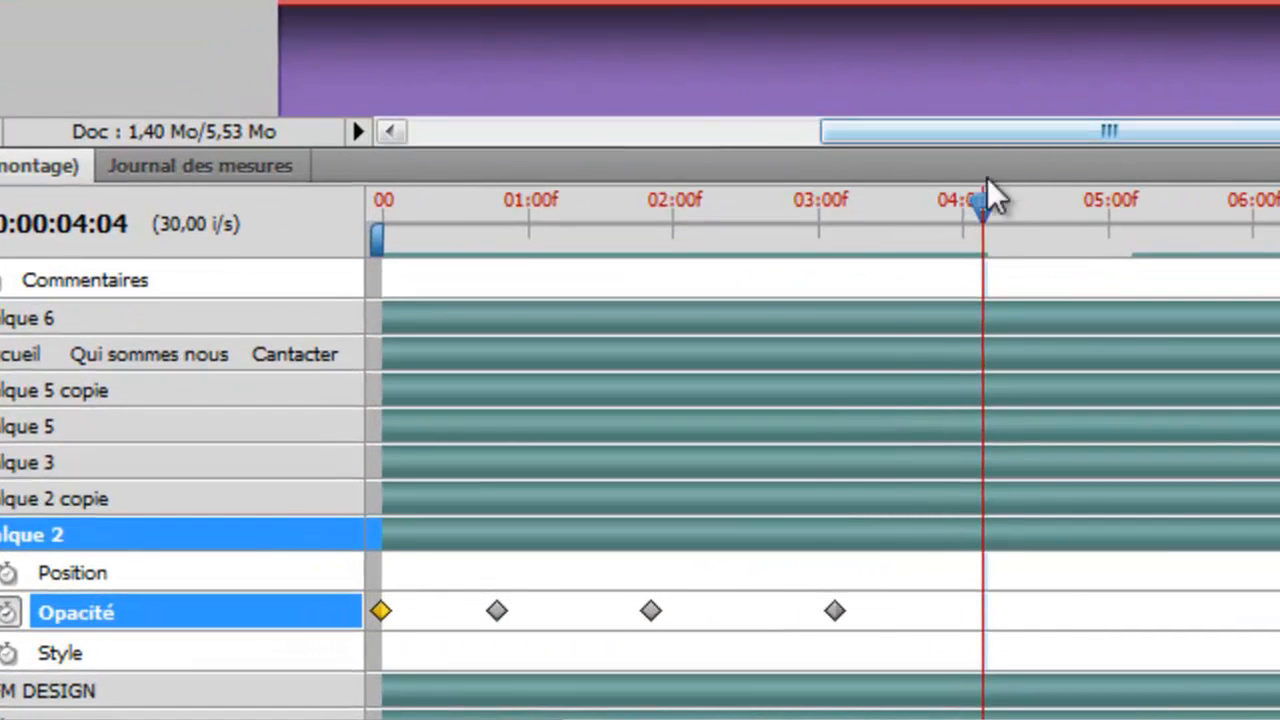
drag(987, 195, 323, 386)
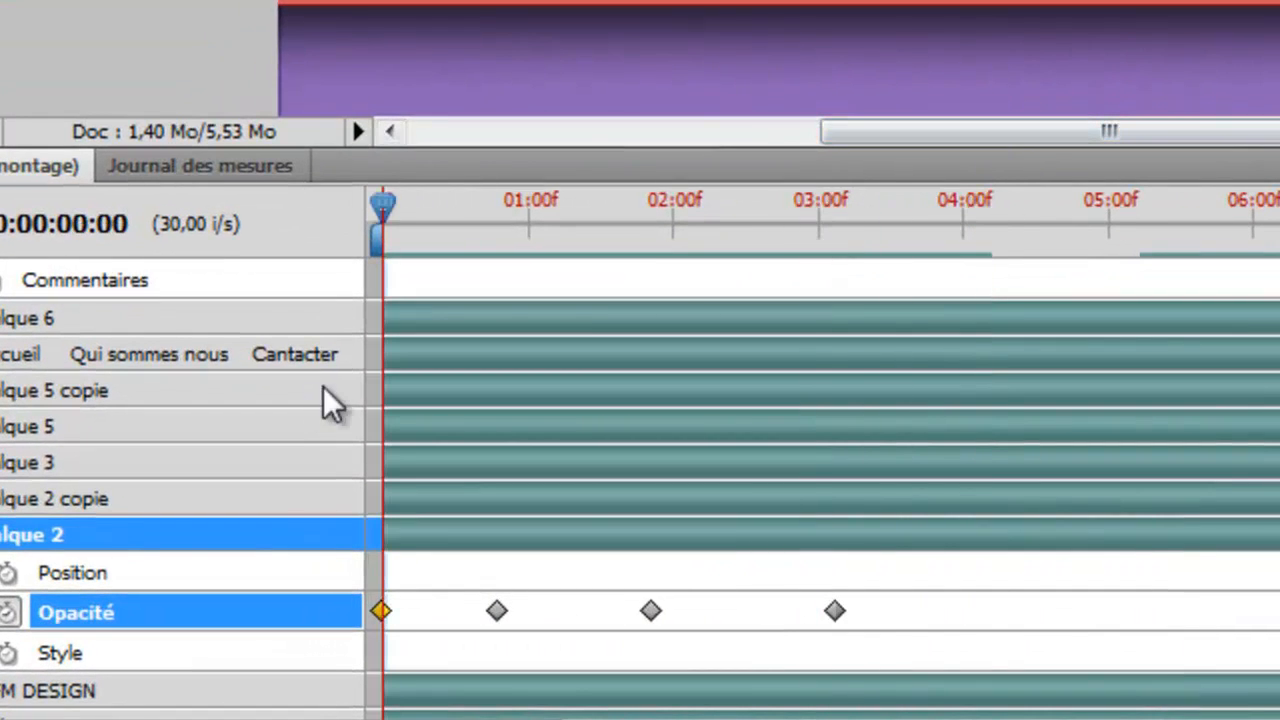
click(9, 654)
Add a Style keyframe to Calque 2 just before its second opacity keyframe, using the glossy yellow preset layer style.
drag(543, 237, 481, 264)
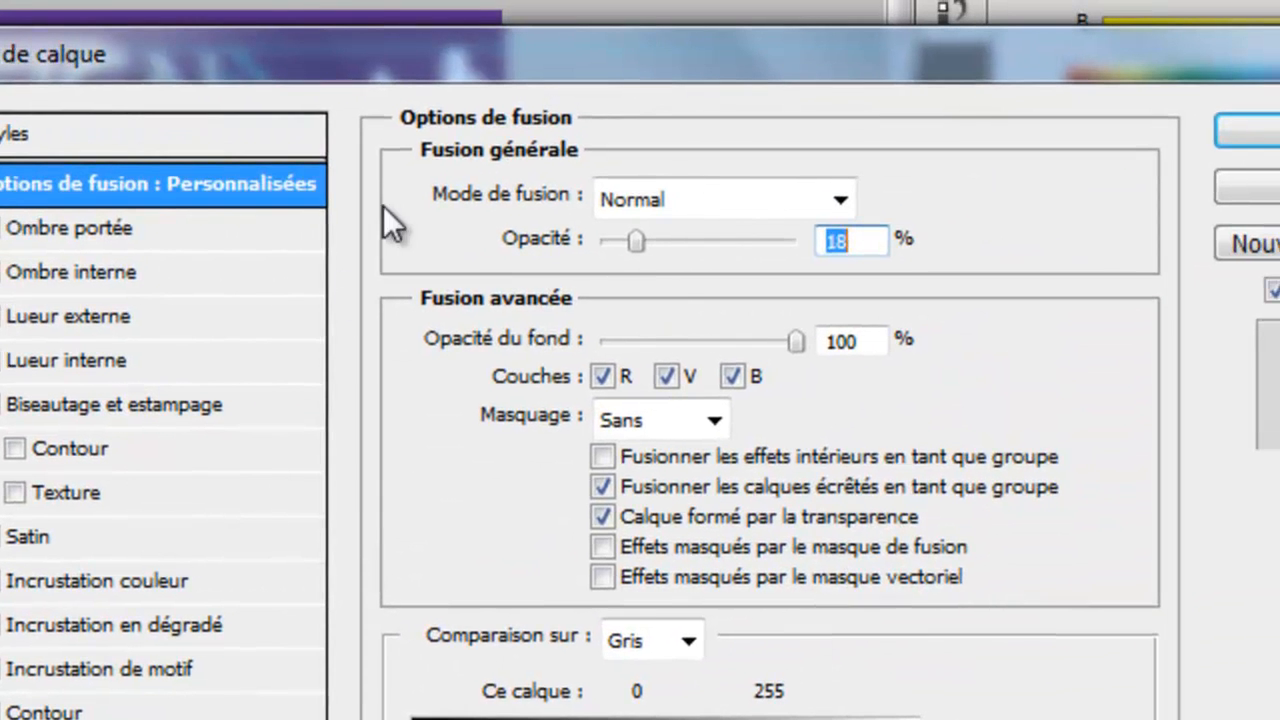
click(89, 130)
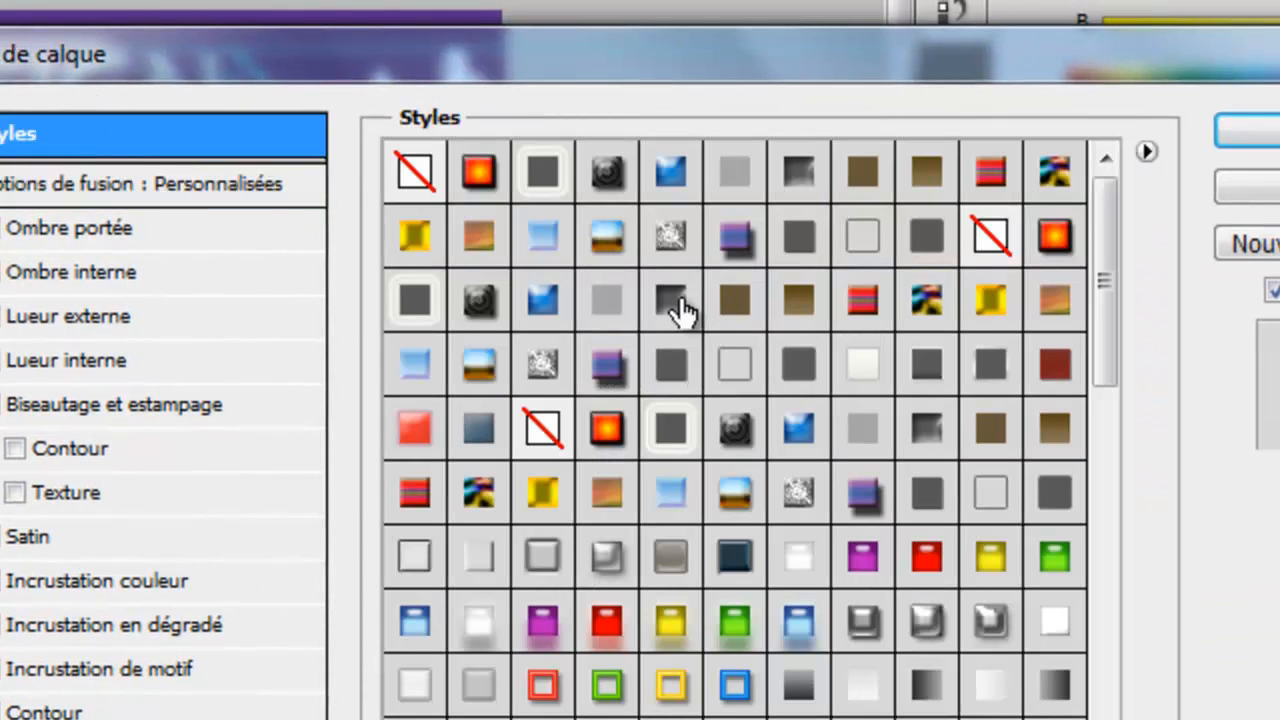
click(693, 625)
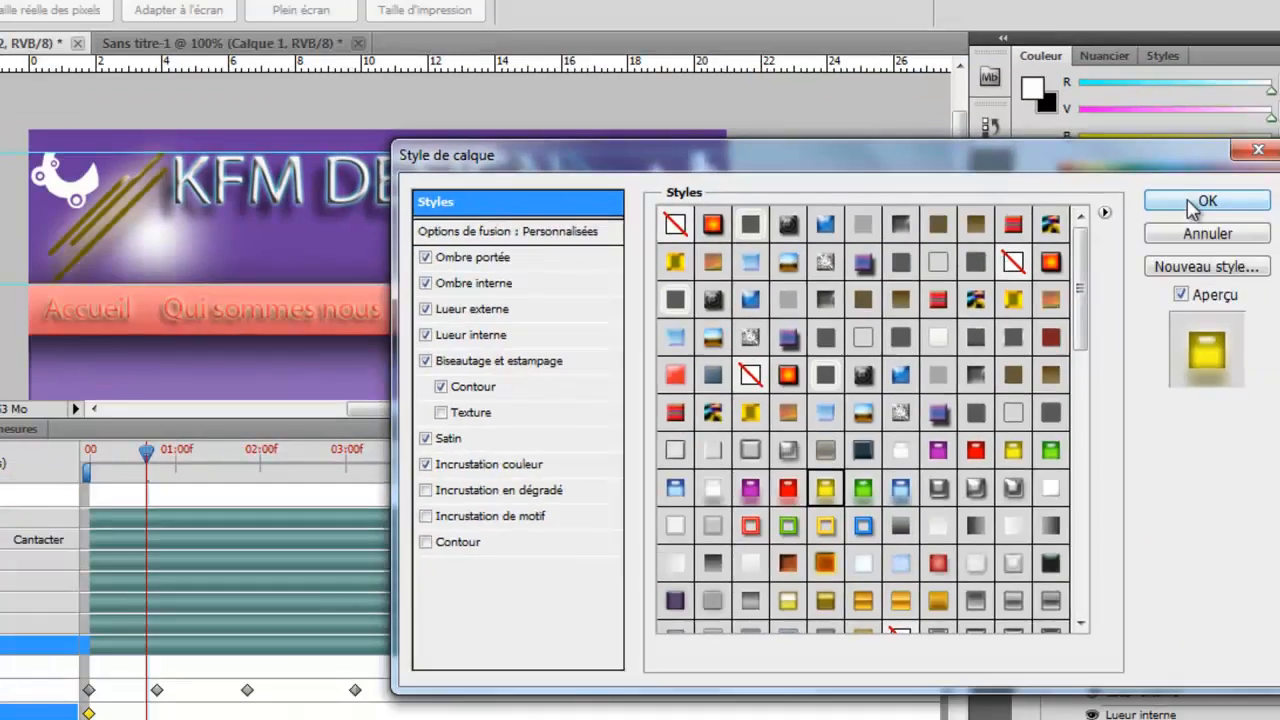
click(1248, 131)
Add a Style keyframe to Calque 2 at 0:00:01:16 using an orange gradient preset layer style.
drag(333, 432, 385, 474)
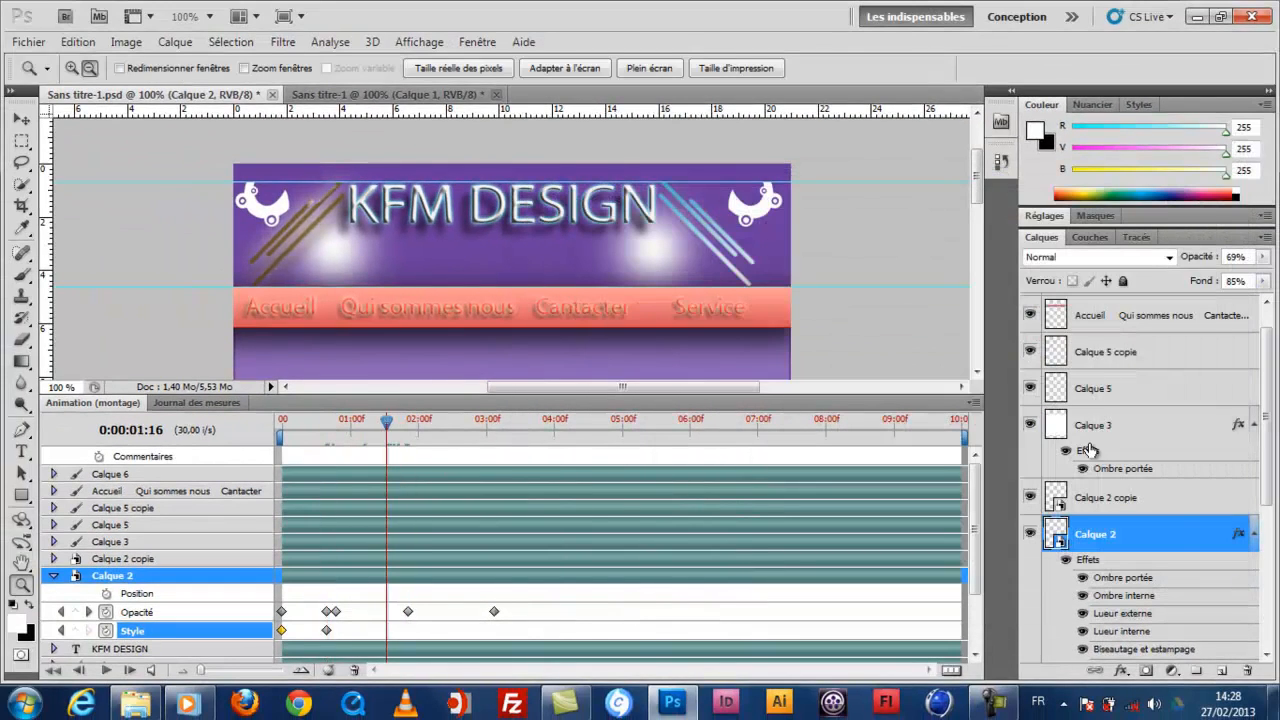
double_click(1180, 540)
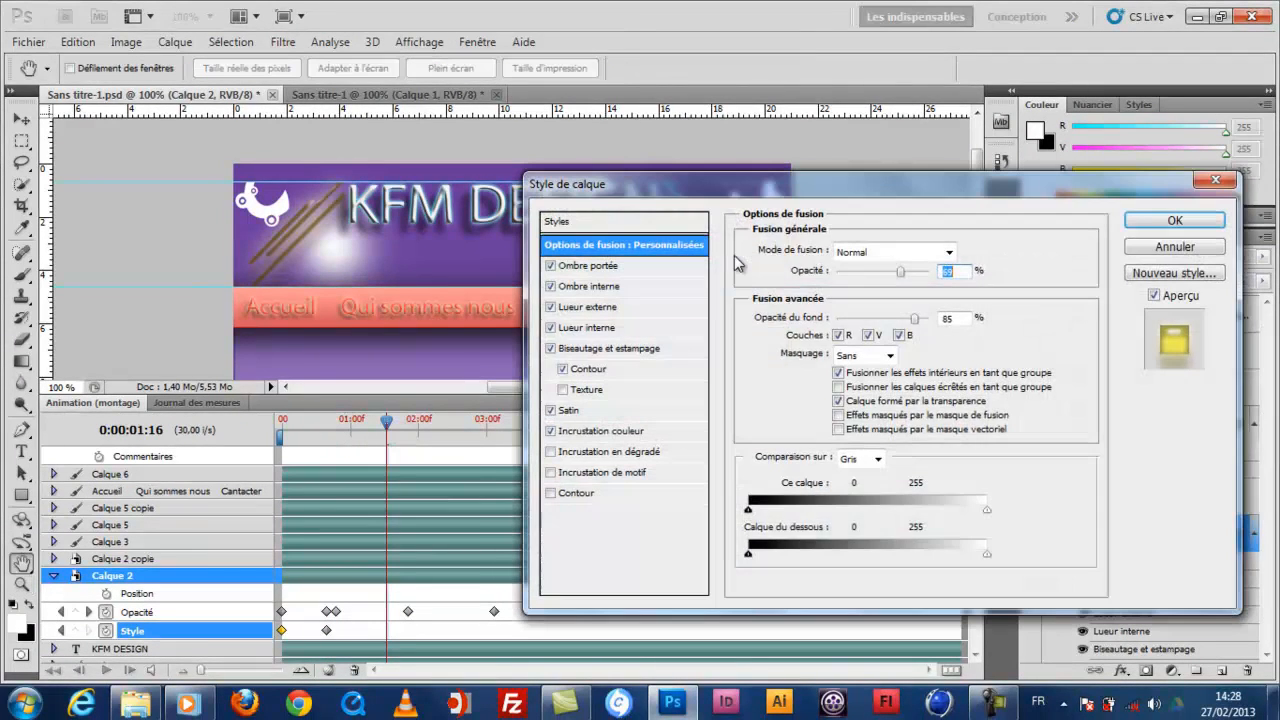
click(624, 226)
scroll(926, 342, down, 3)
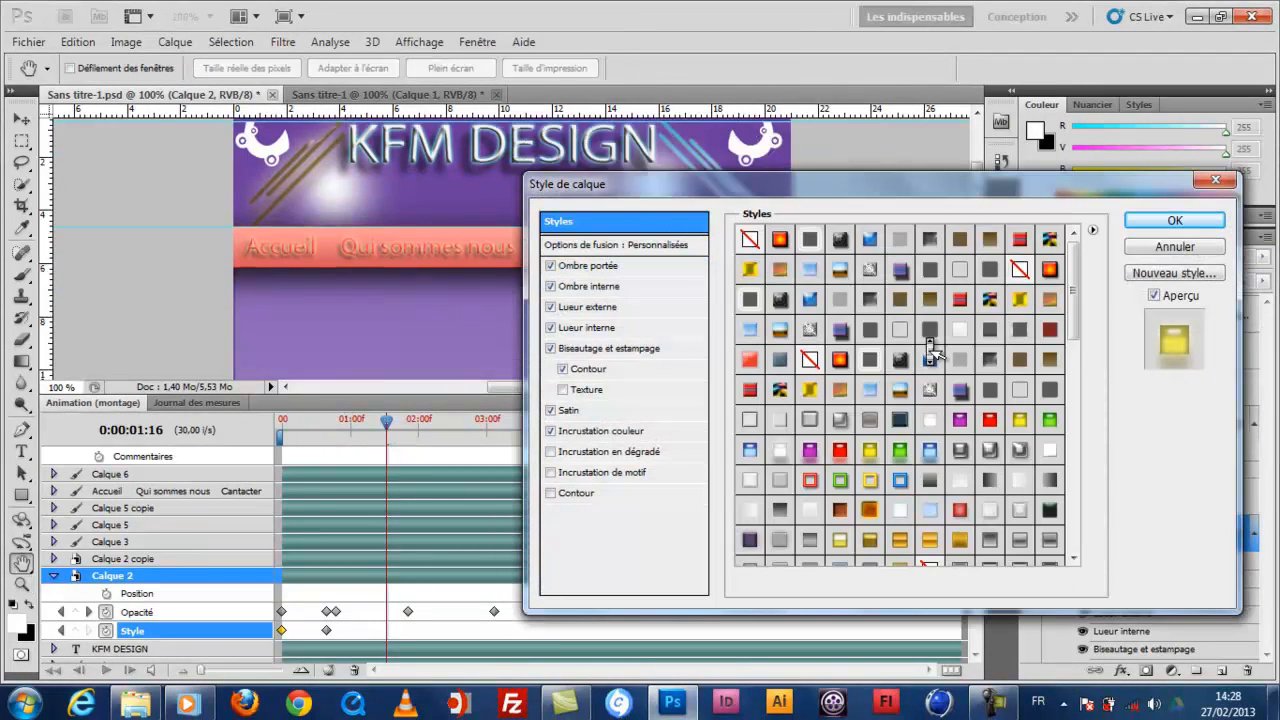
drag(1072, 322, 1072, 408)
click(905, 426)
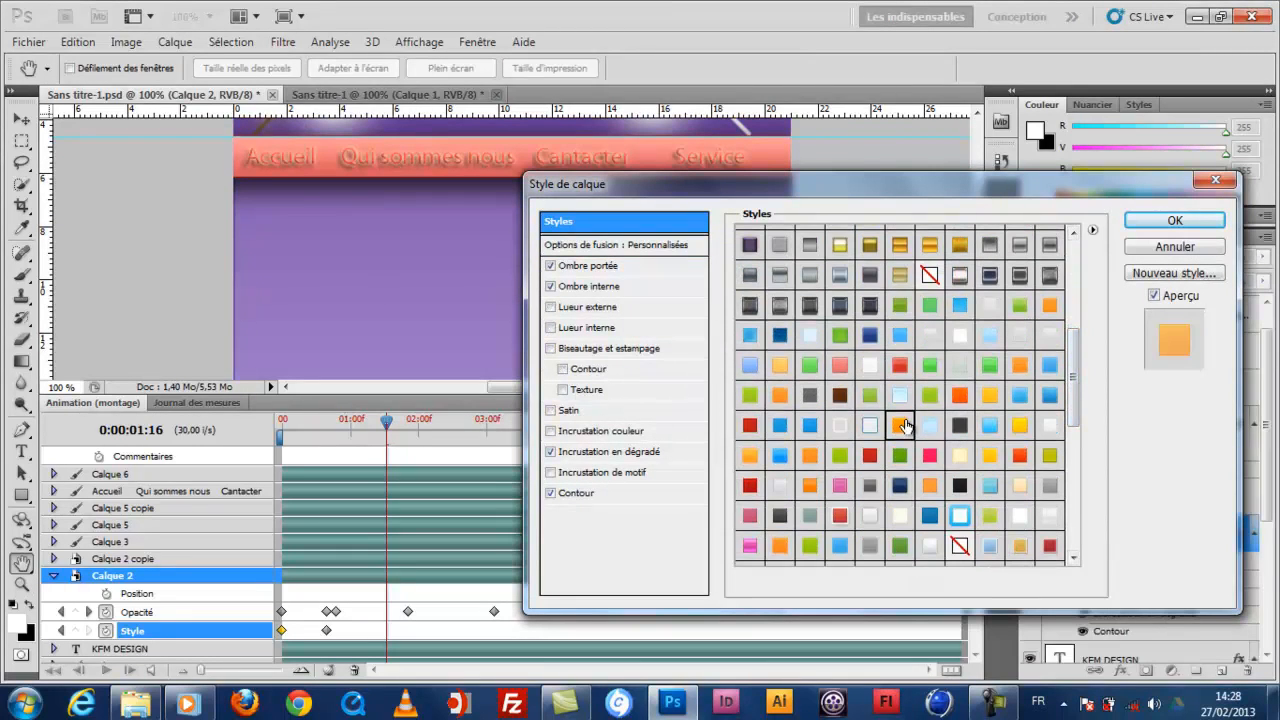
click(1150, 226)
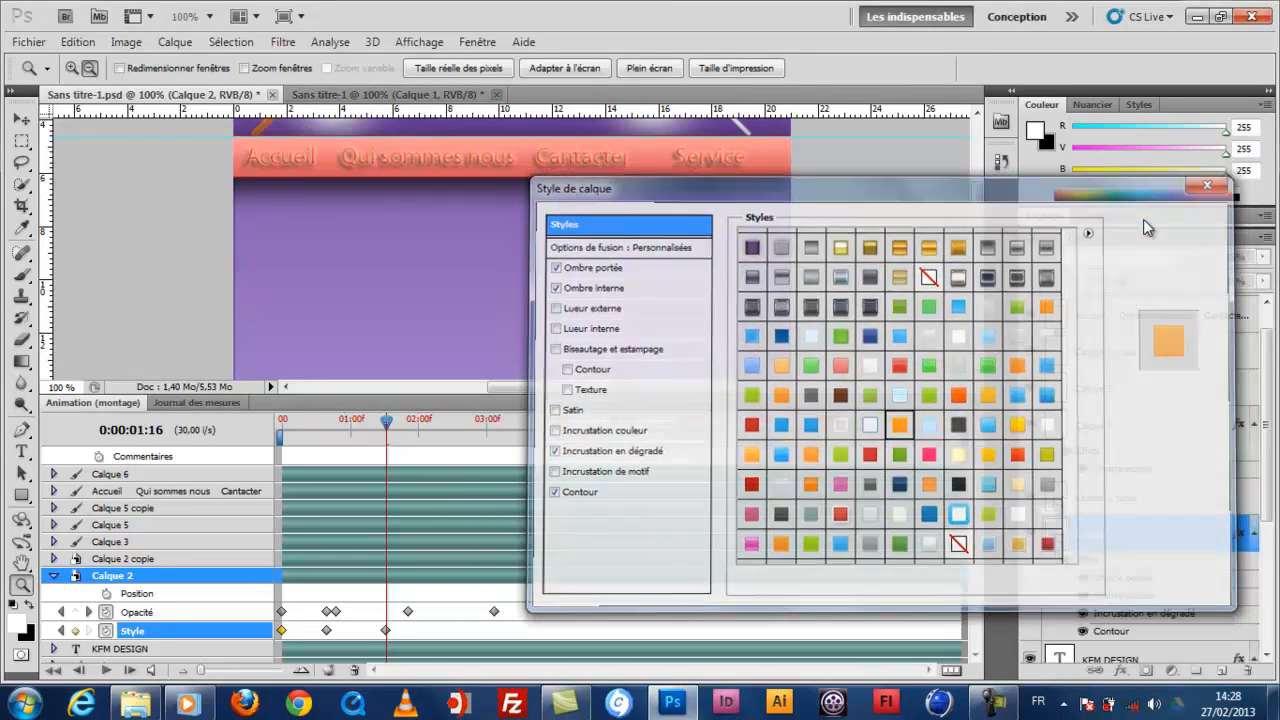
Return to 0:00:00:00, shrink the timeline, and play the style animation on the header before stopping it.
drag(380, 428, 226, 458)
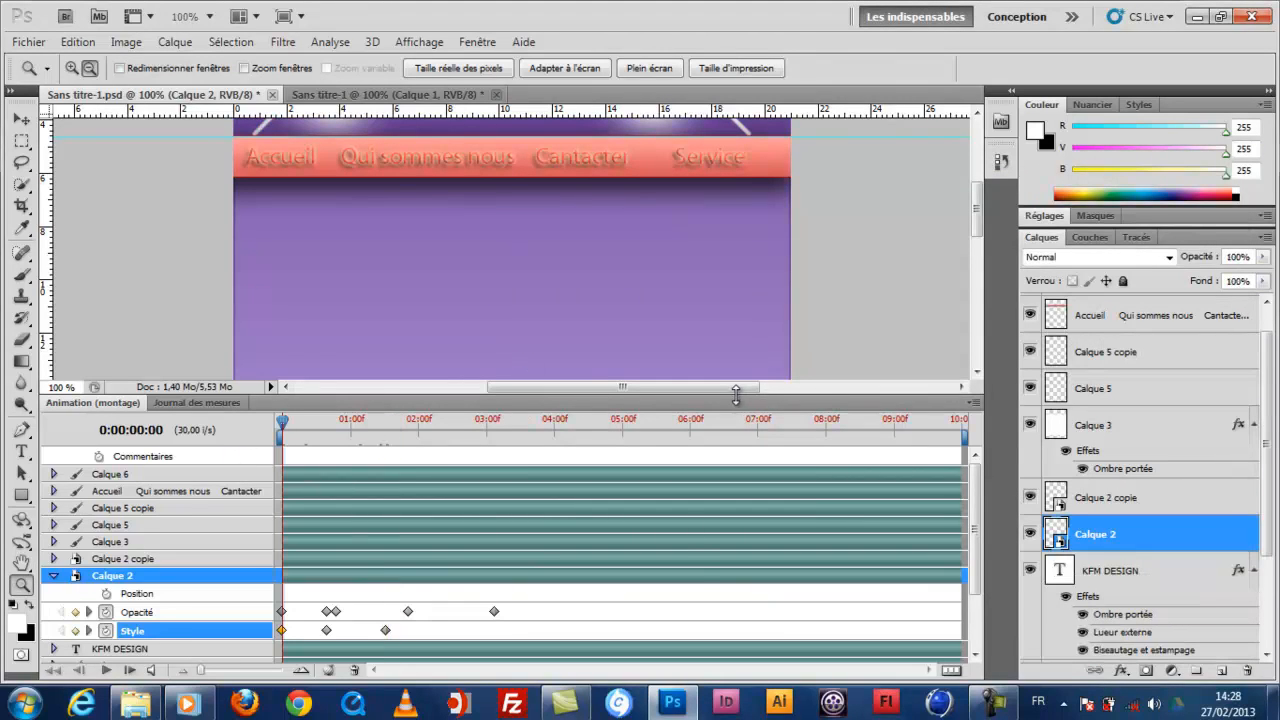
drag(736, 396, 703, 583)
scroll(980, 271, up, 5)
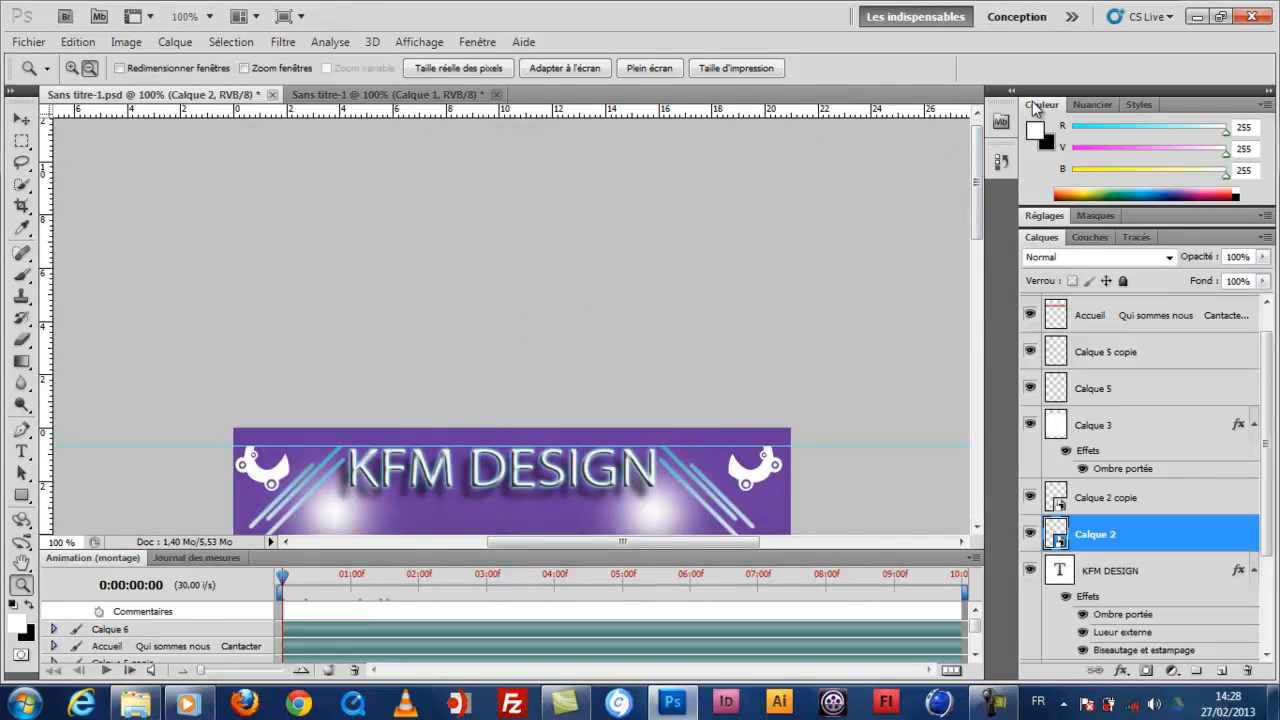
drag(975, 177, 975, 249)
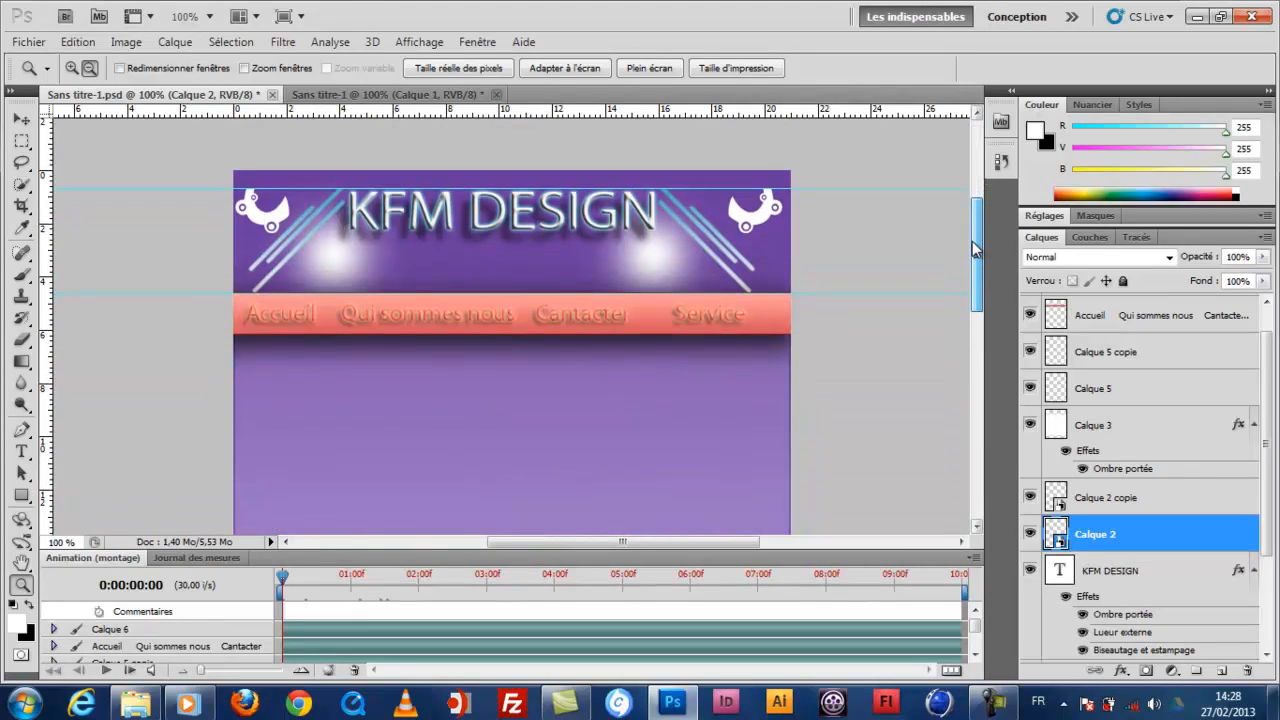
click(104, 671)
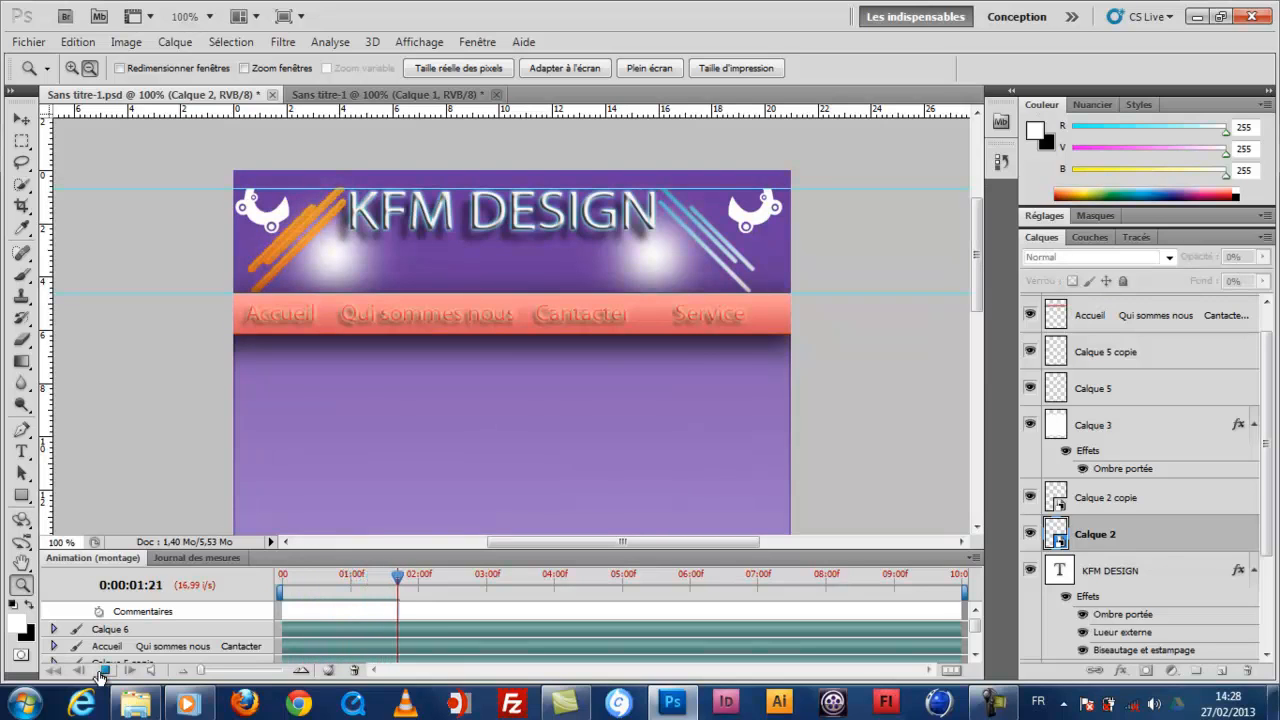
click(104, 671)
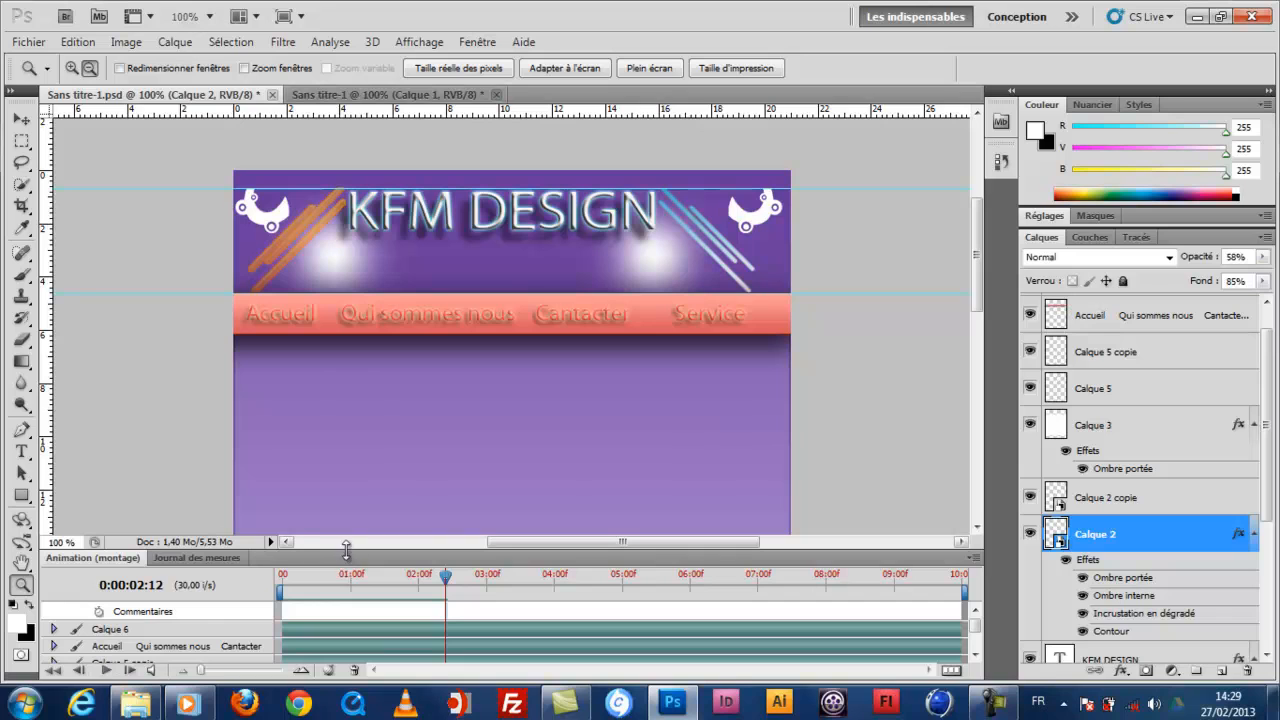
Hide the animation timeline and revert the document history to the second-to-last main opacity change before the Style keyframes.
click(477, 42)
click(490, 150)
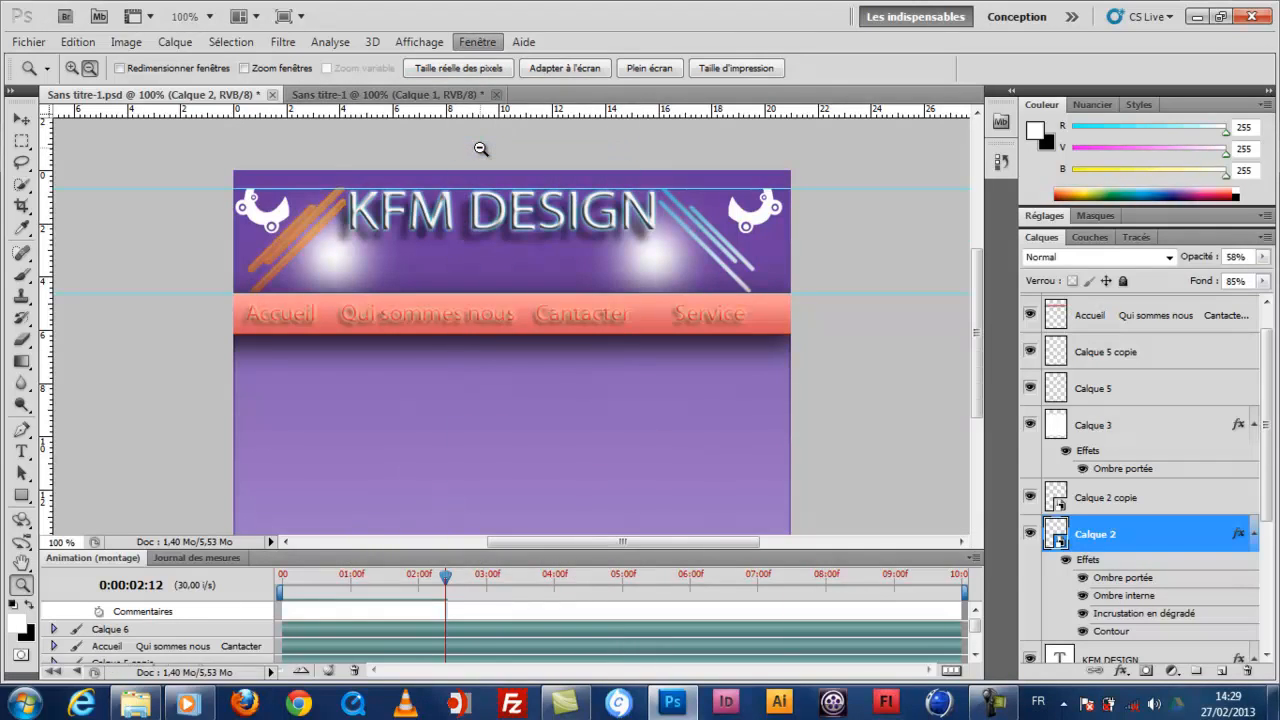
click(1003, 161)
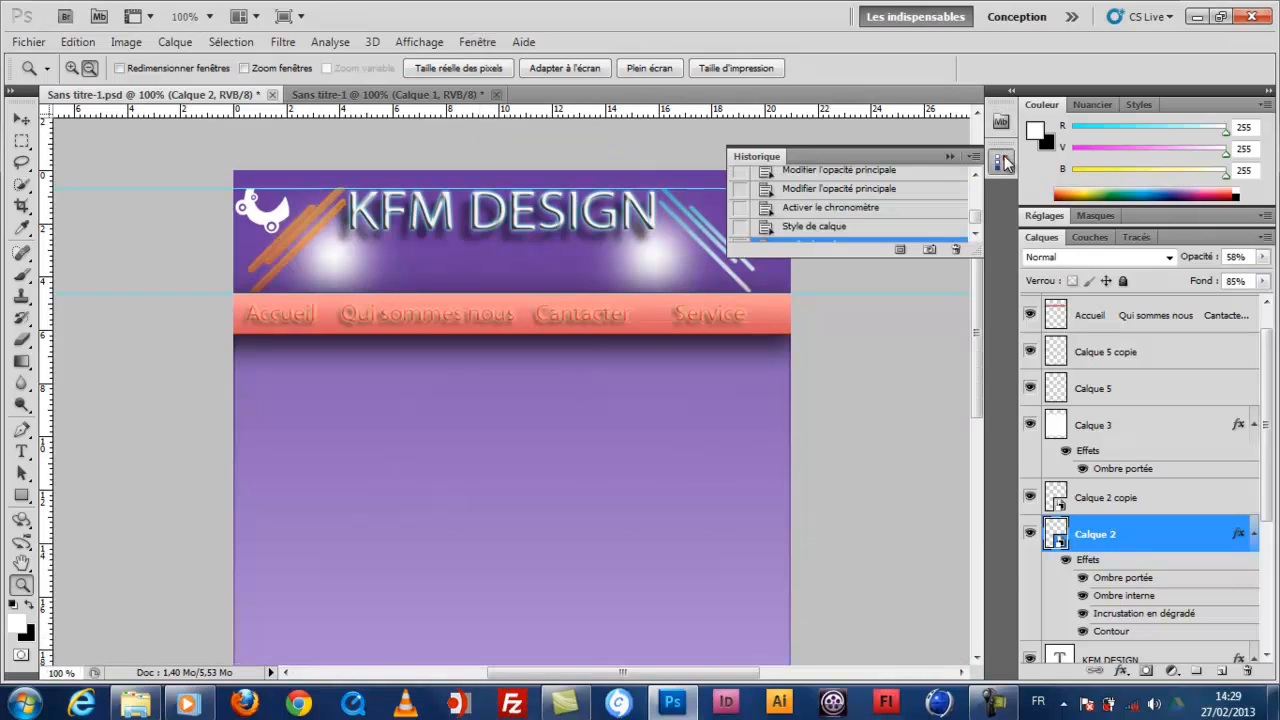
click(880, 191)
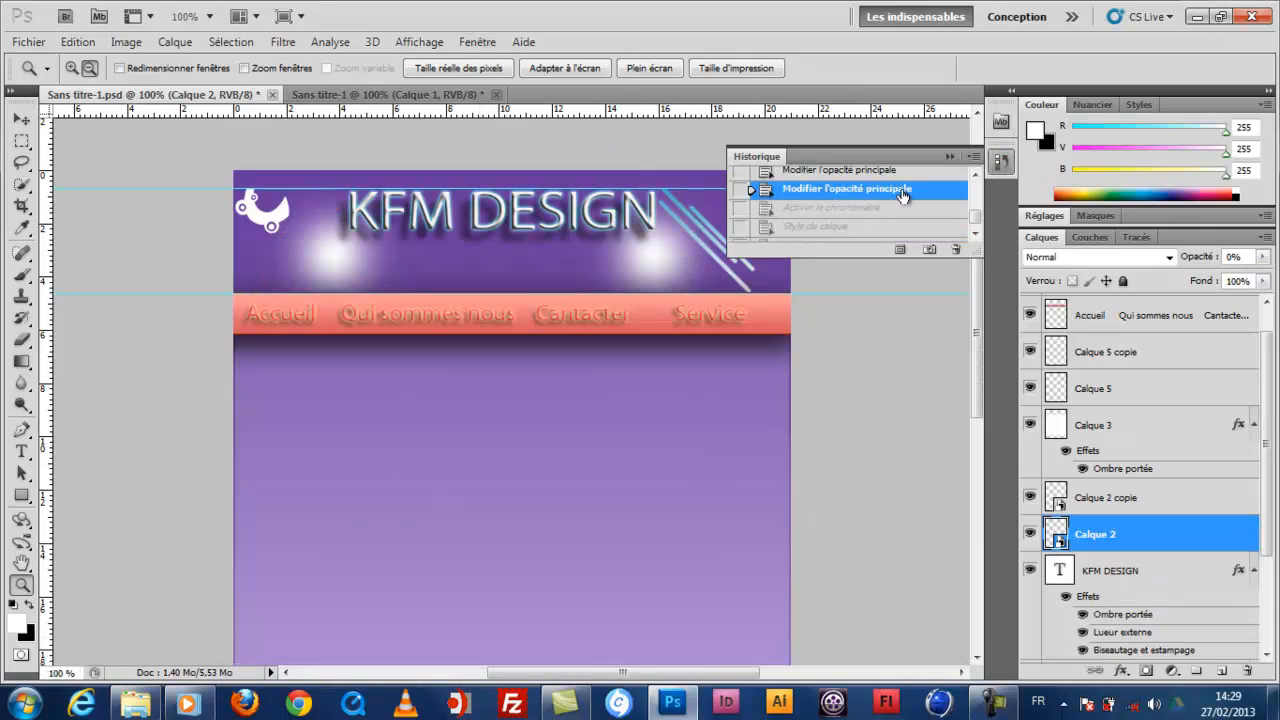
click(888, 172)
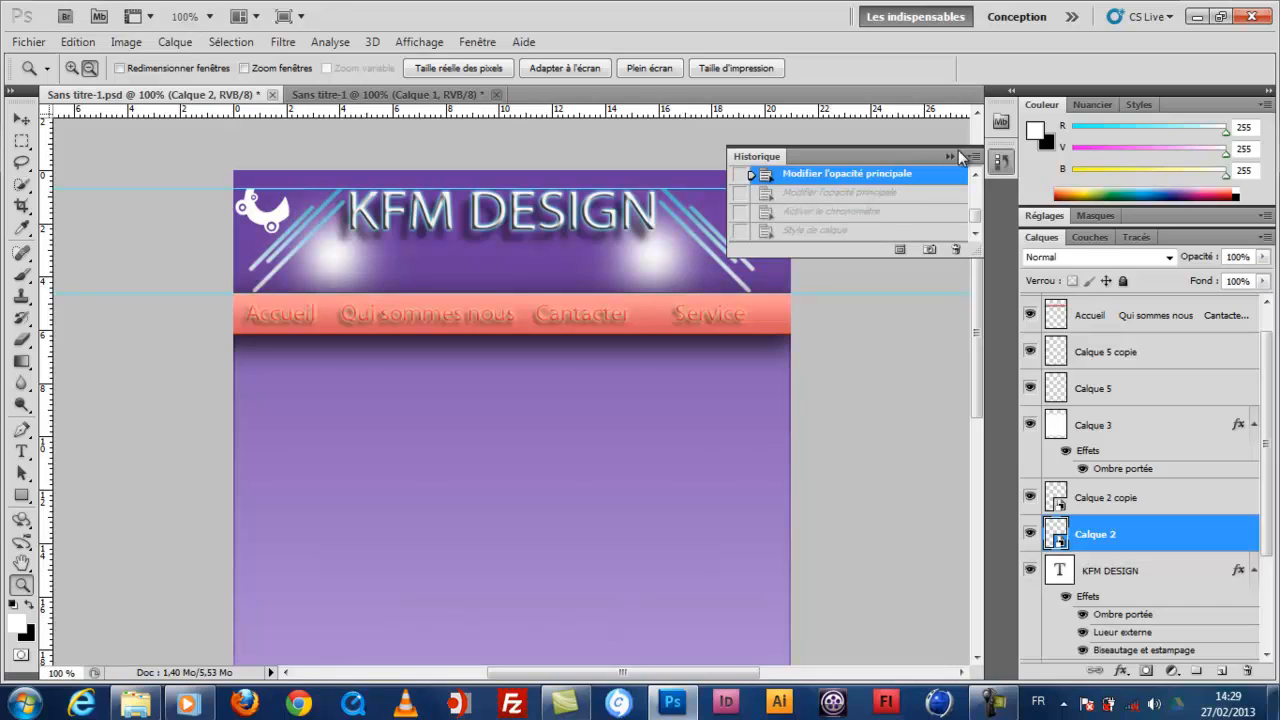
click(949, 156)
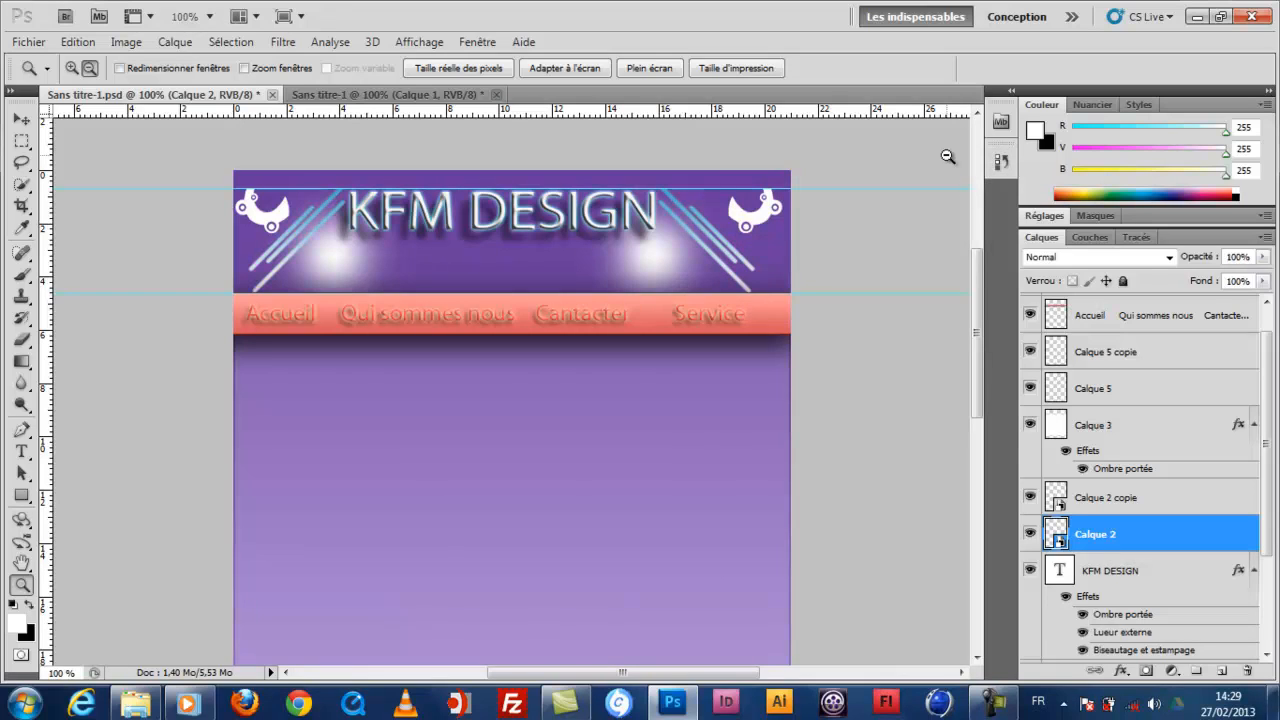
drag(980, 272, 980, 297)
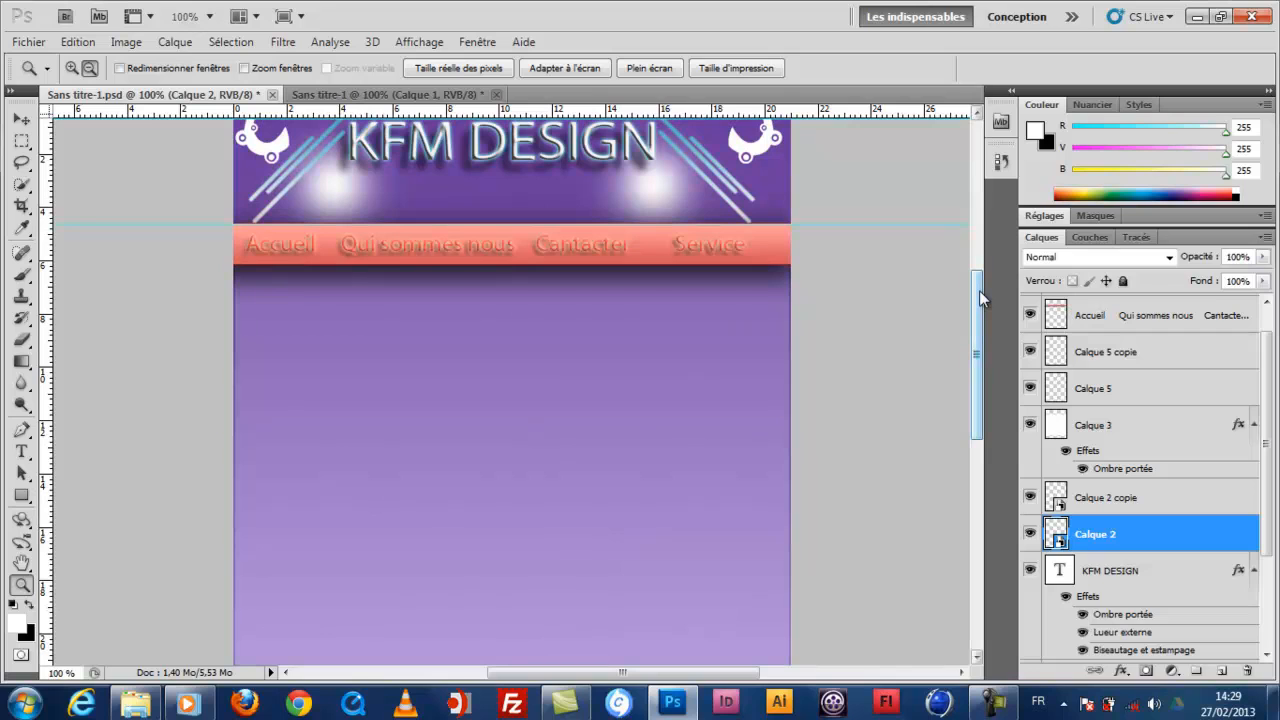
drag(980, 292, 980, 282)
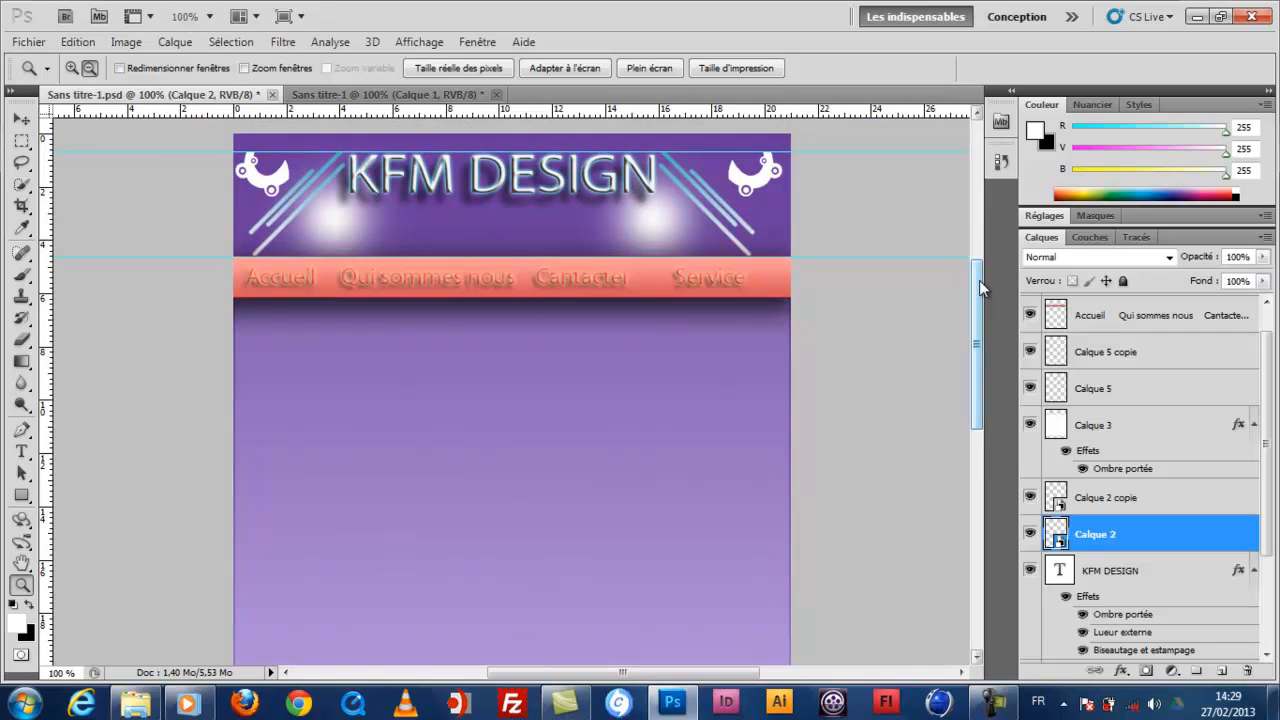